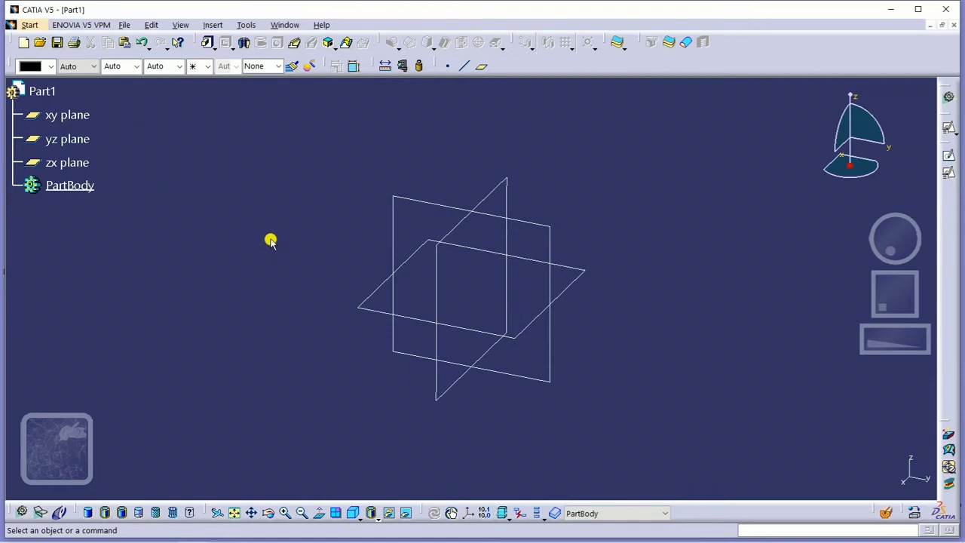
Step: Hide the xy, yz and zx planes and the PartBody
click(65, 114)
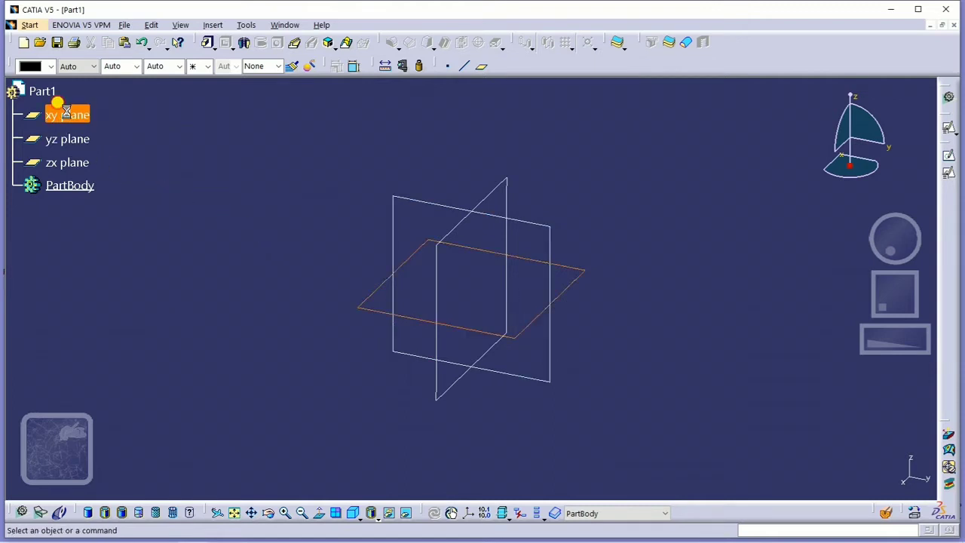
ctrl+click(64, 162)
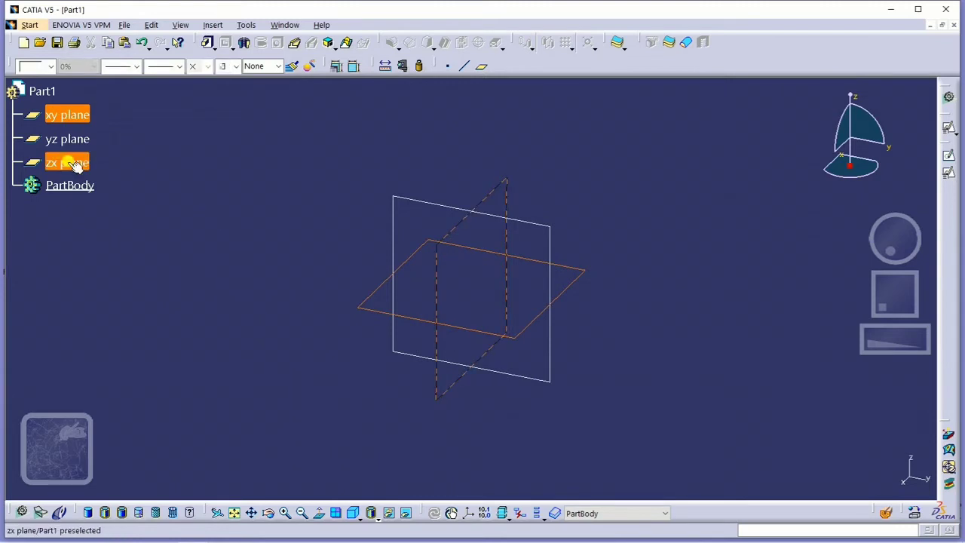
ctrl+click(67, 140)
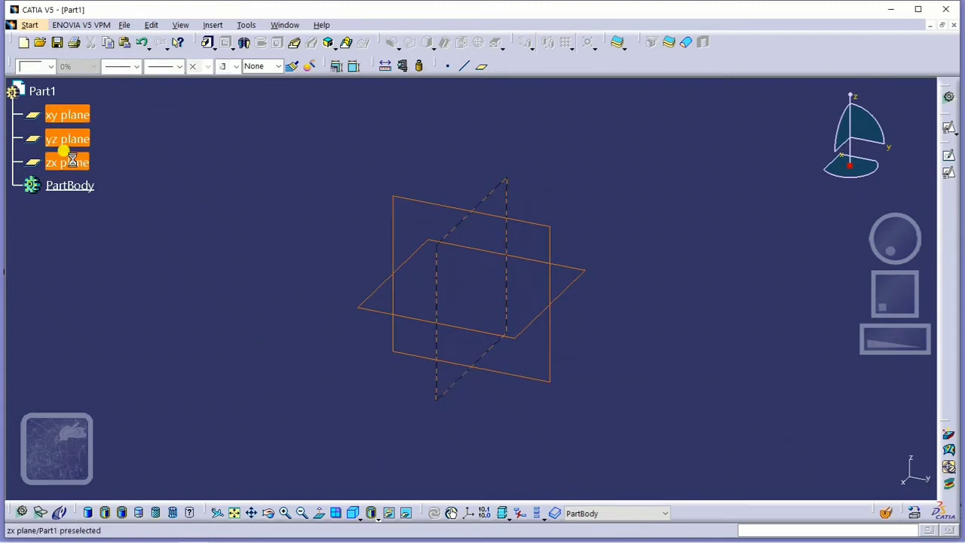
right_click(73, 164)
click(116, 197)
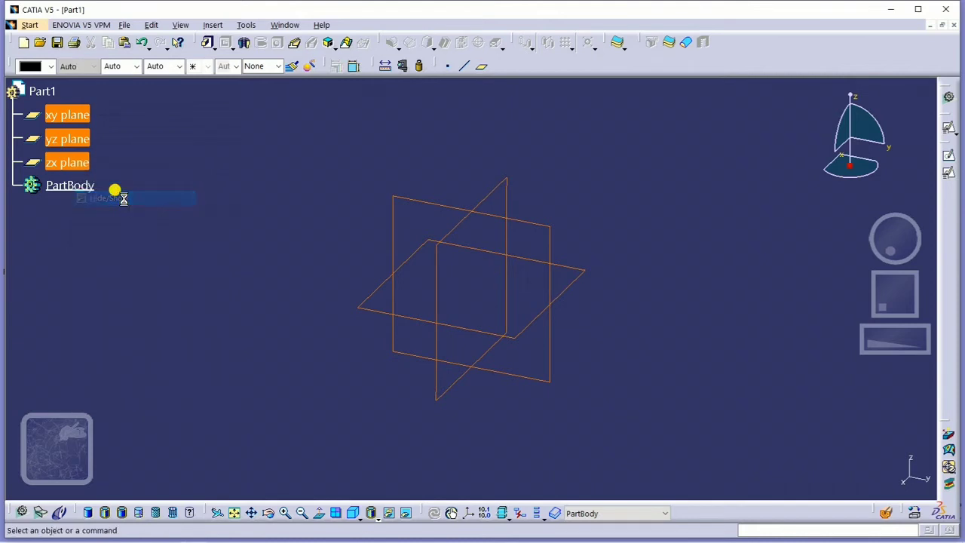
right_click(69, 188)
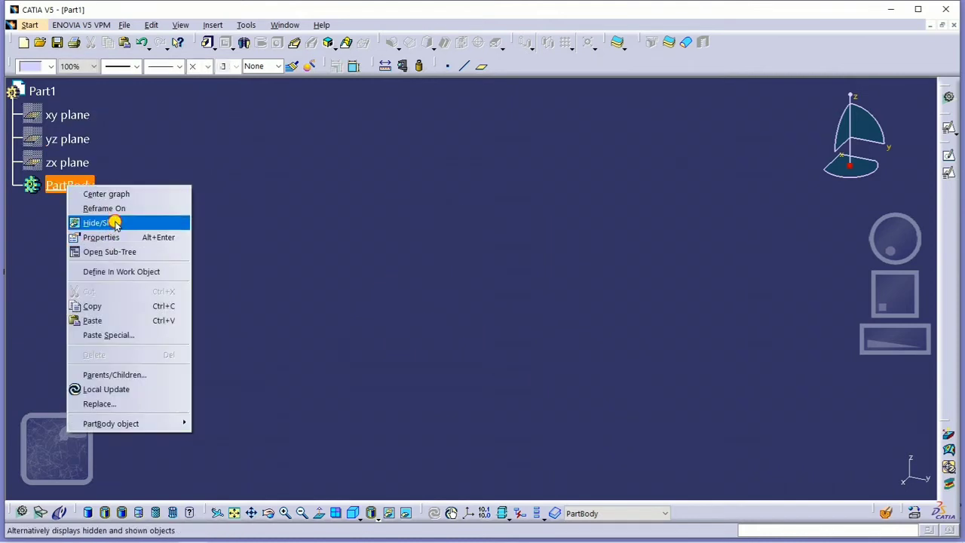
click(106, 219)
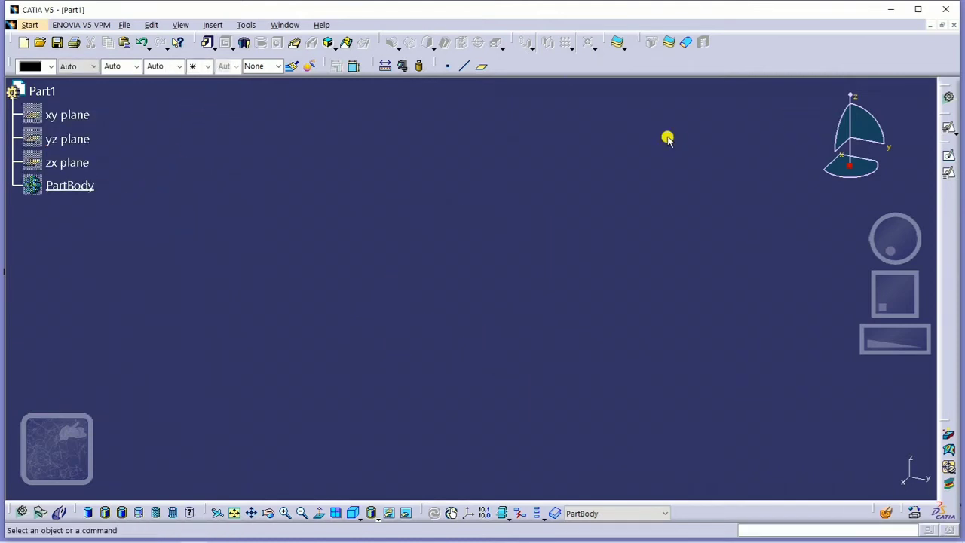
Step: Create a point by coordinates with X set to 10 mm and Y and Z at 0 mm
click(444, 66)
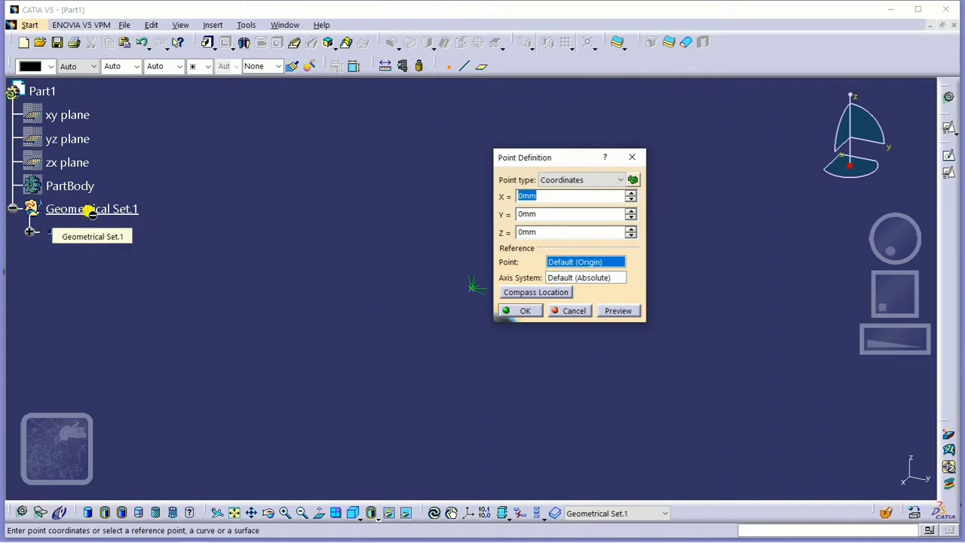
right_click(76, 234)
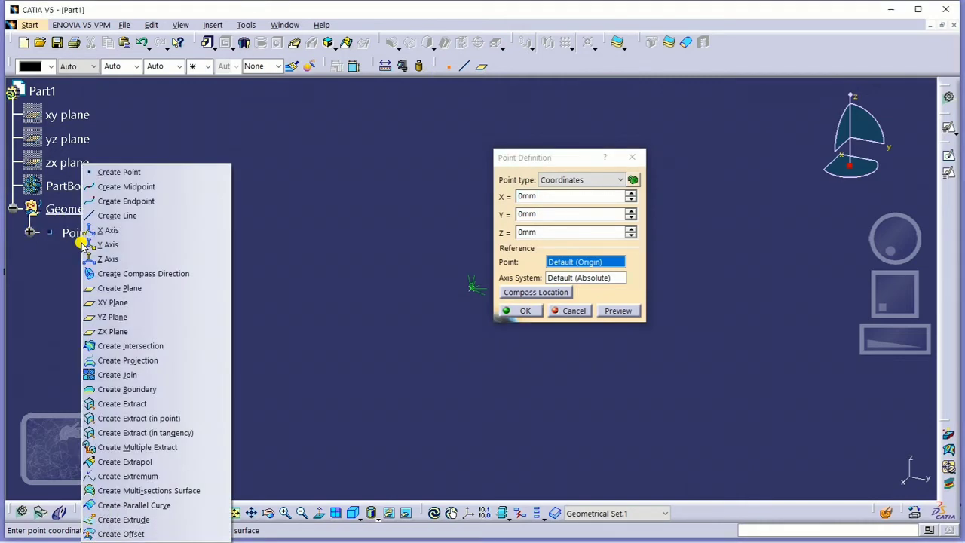
click(273, 300)
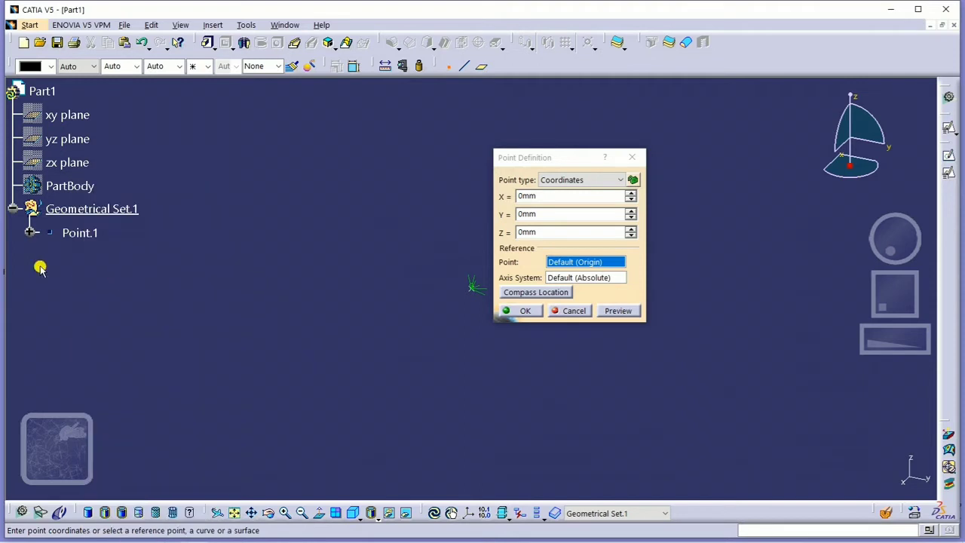
double_click(529, 196)
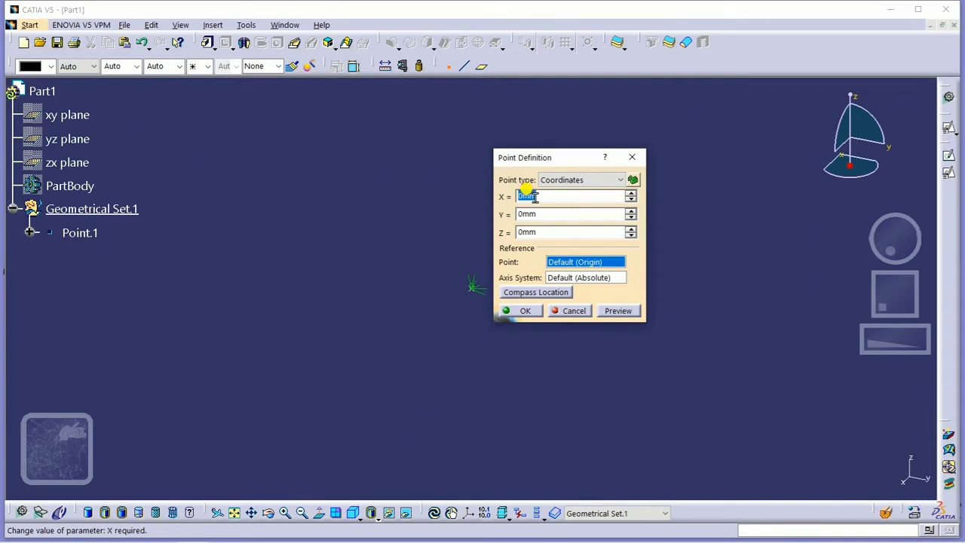
text(10)
key(Return)
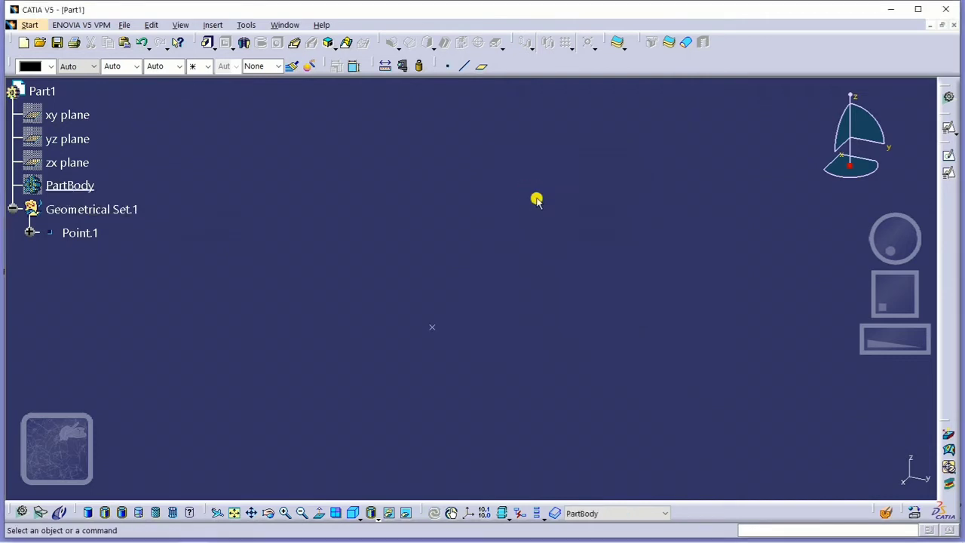
Step: Rename the geometrical set as REFERENCE_ELEMENTS_SNAP01
click(94, 211)
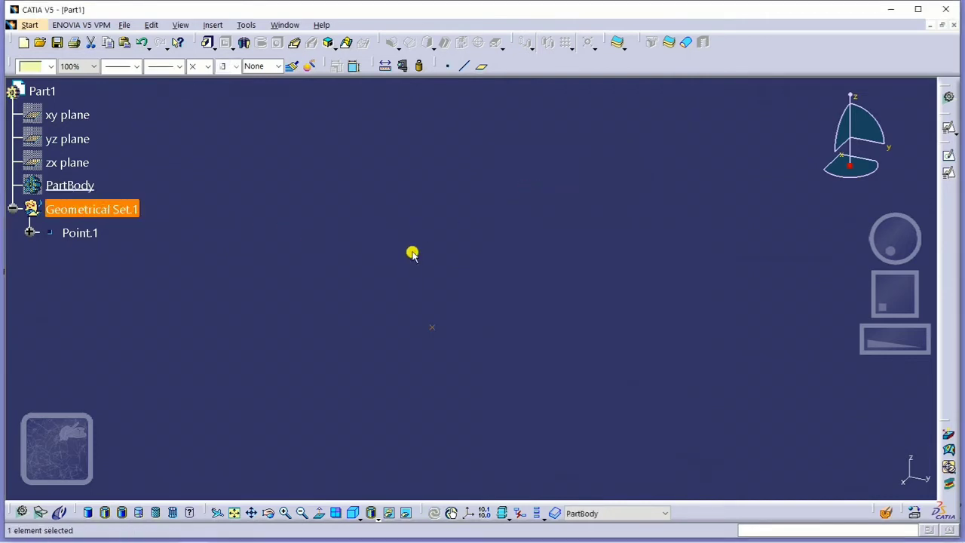
key(alt+Return)
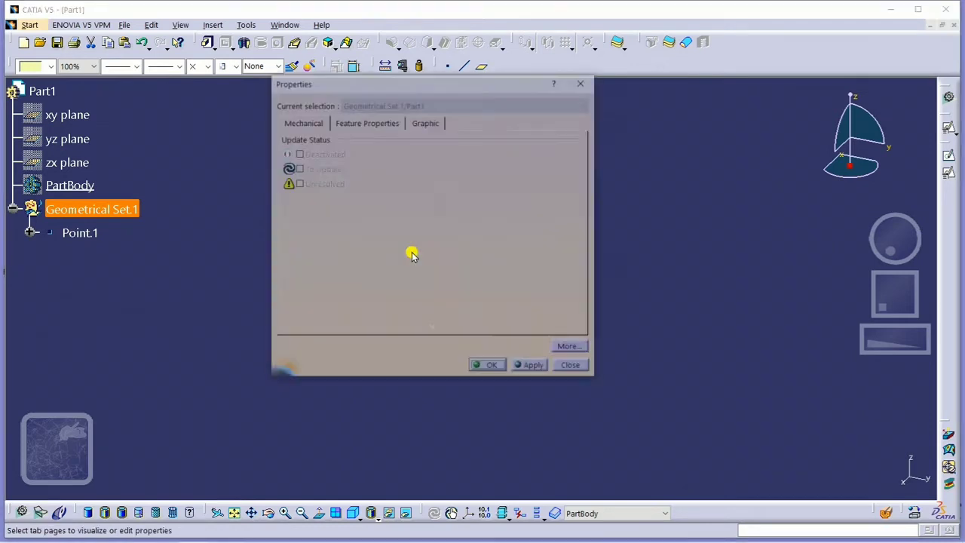
click(356, 121)
text(REFERENCE_ELEMENTS_SNAP01)
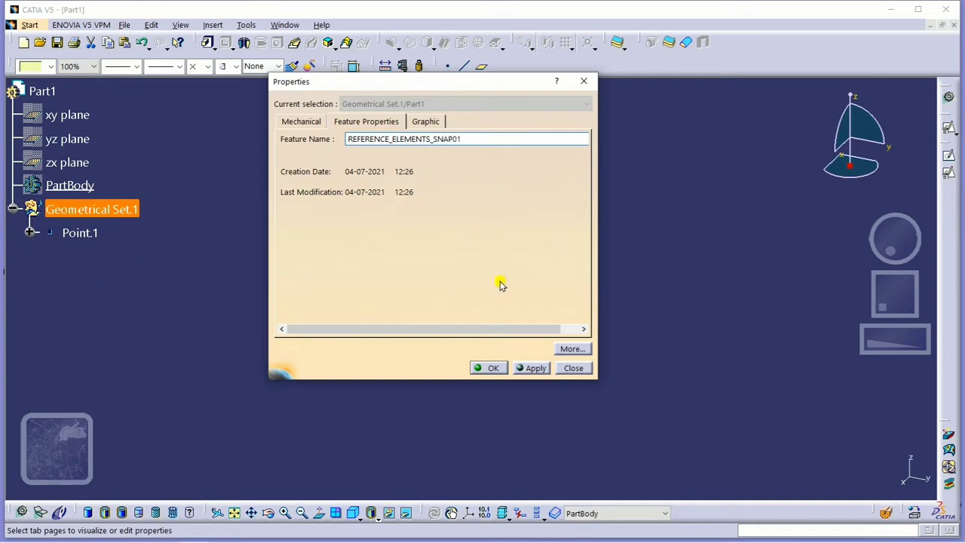
click(491, 368)
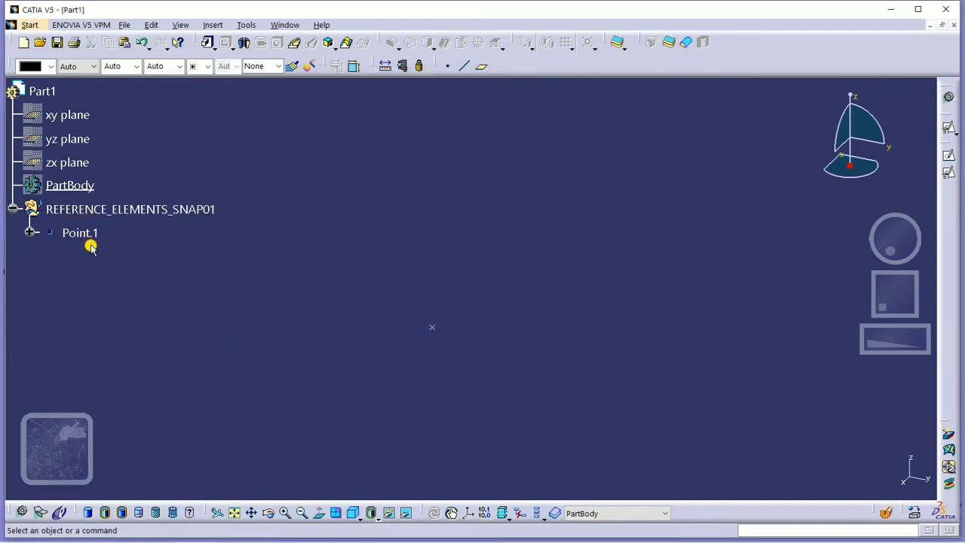
Step: Rename the point in the geometrical set as ORIGIN_POINT
click(80, 233)
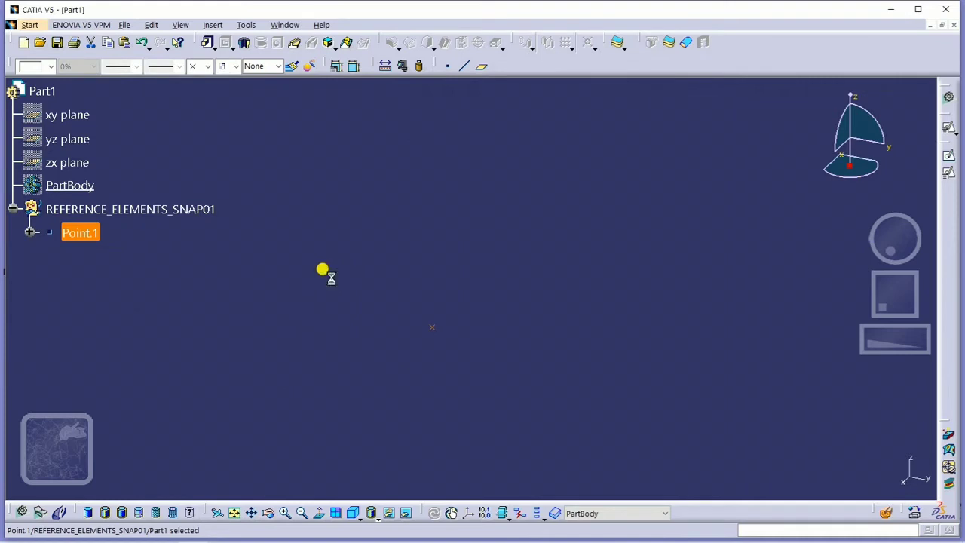
key(alt+Return)
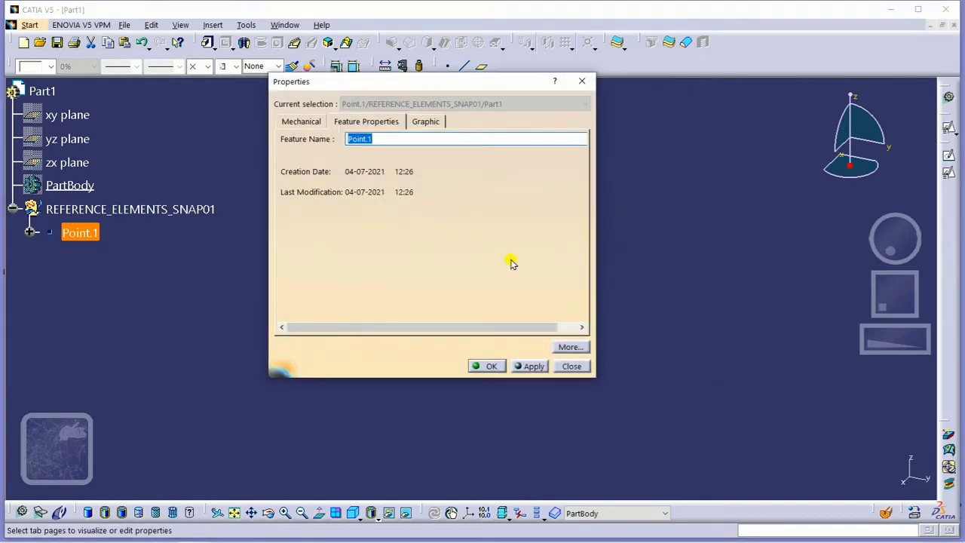
text(ORIGIN_POINT)
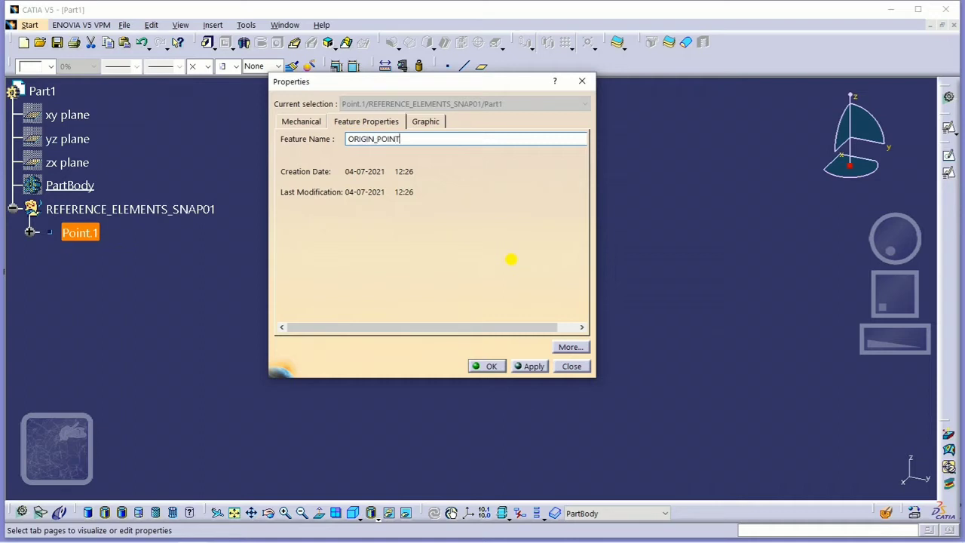
key(Return)
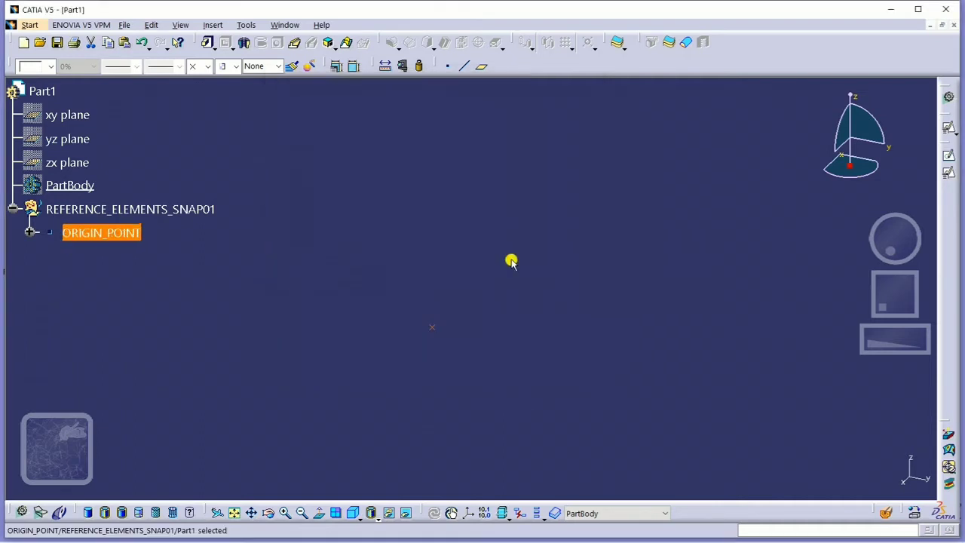
Step: Colour the origin point magenta and change its point symbol to a small marker
click(432, 327)
click(50, 67)
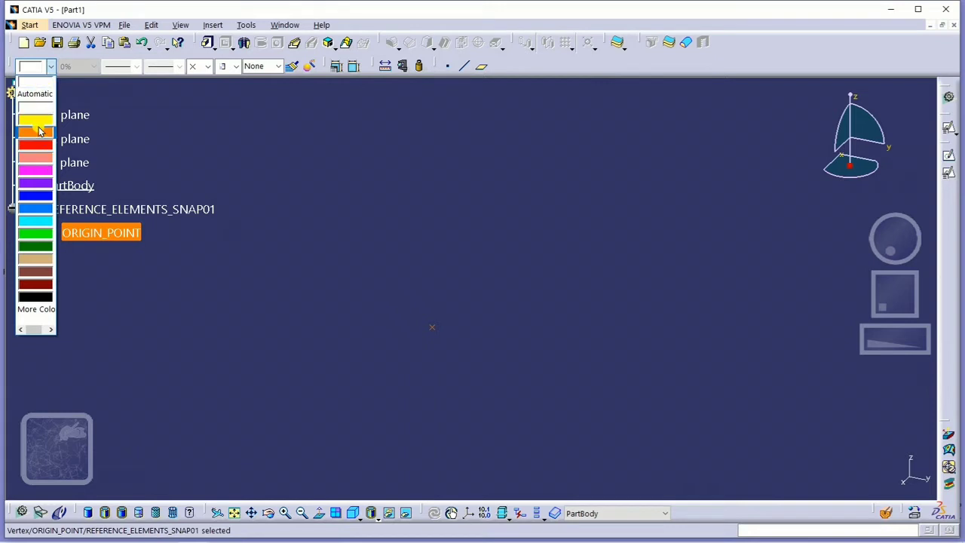
click(40, 167)
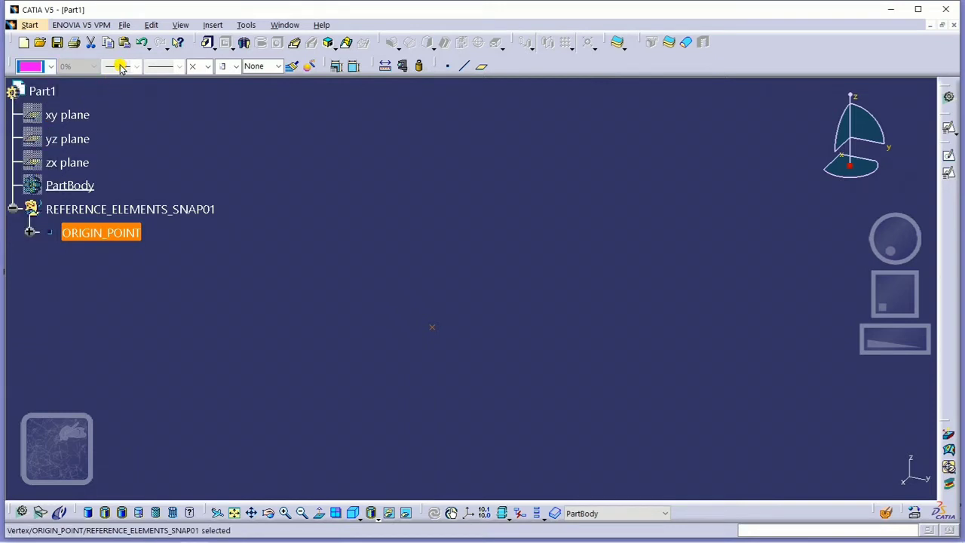
click(195, 62)
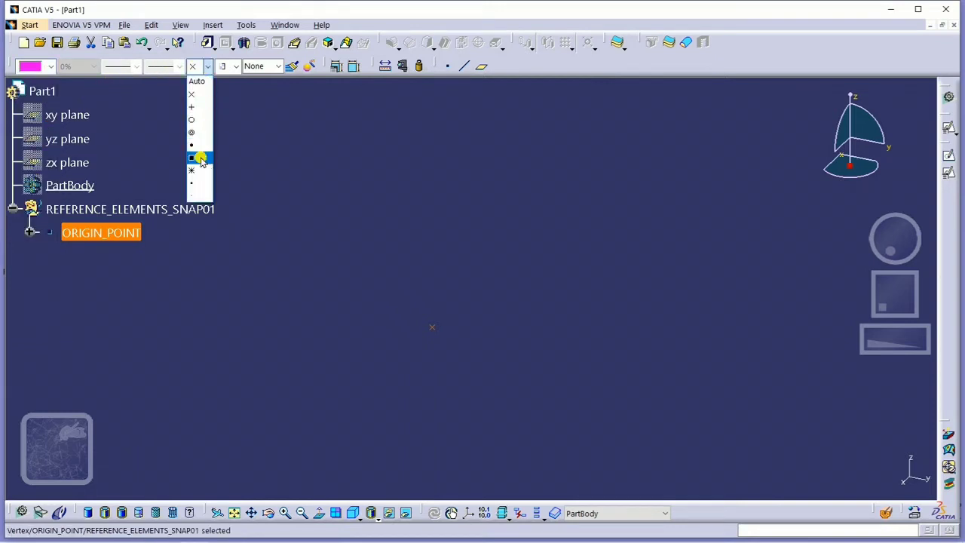
click(204, 177)
click(361, 166)
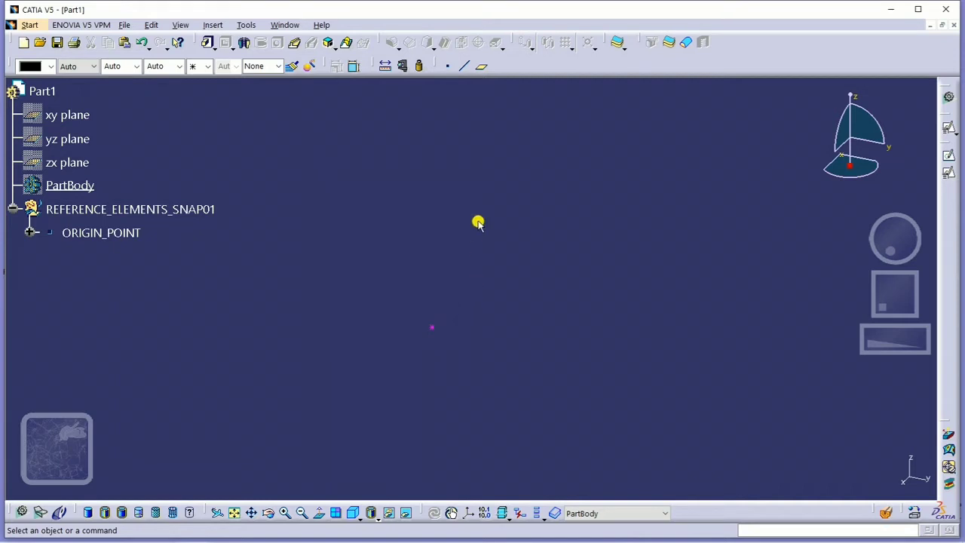
Step: Create a Point-Direction line from ORIGIN_POINT along the Z component, starting at 10 mm and ending at 37 mm
click(464, 67)
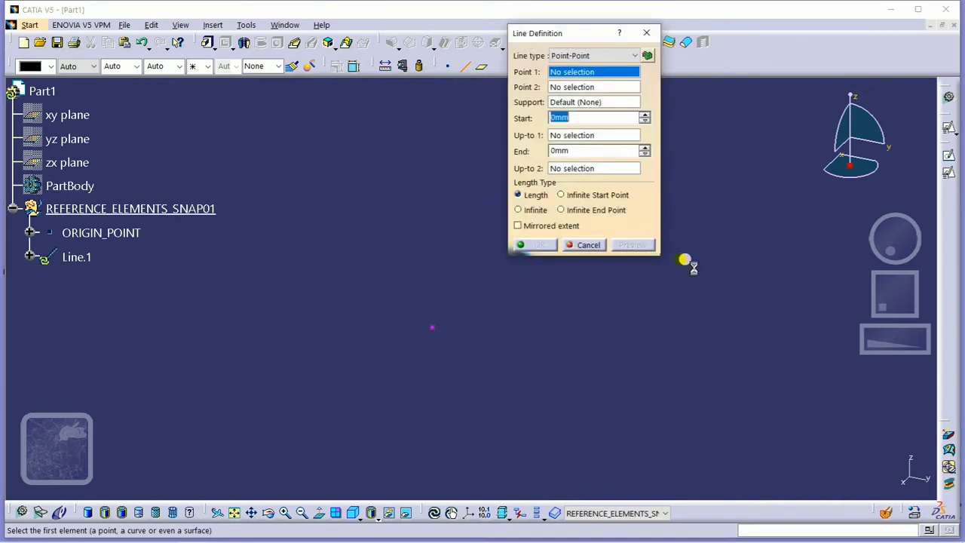
drag(616, 94, 634, 130)
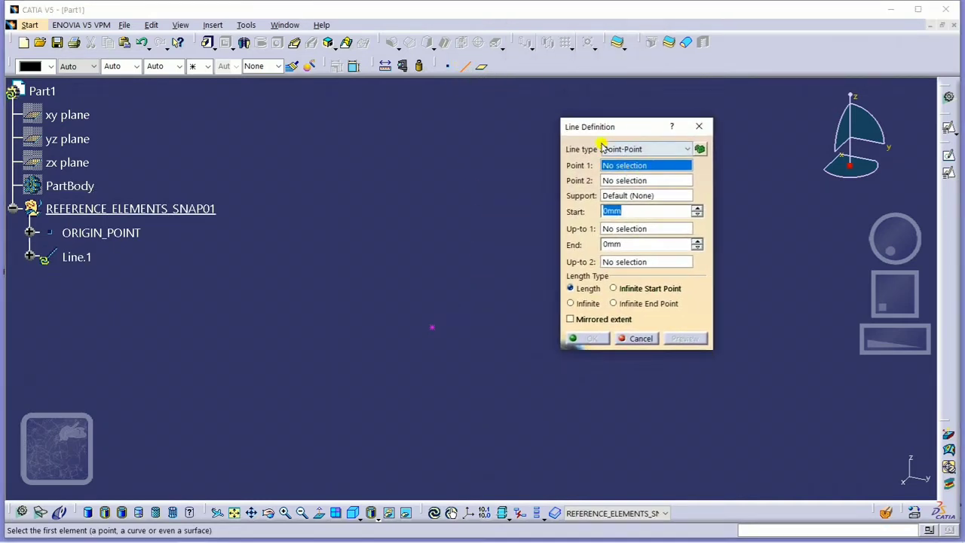
click(622, 150)
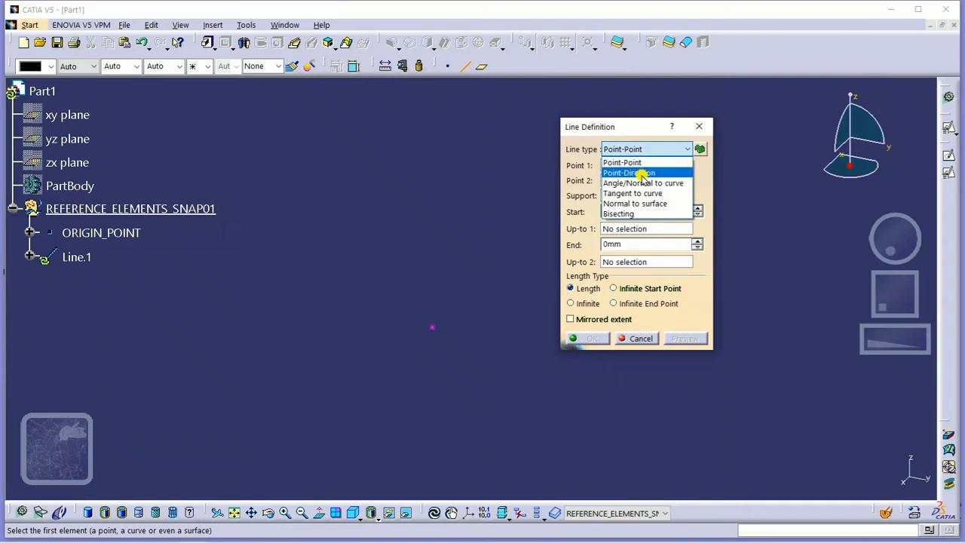
click(633, 173)
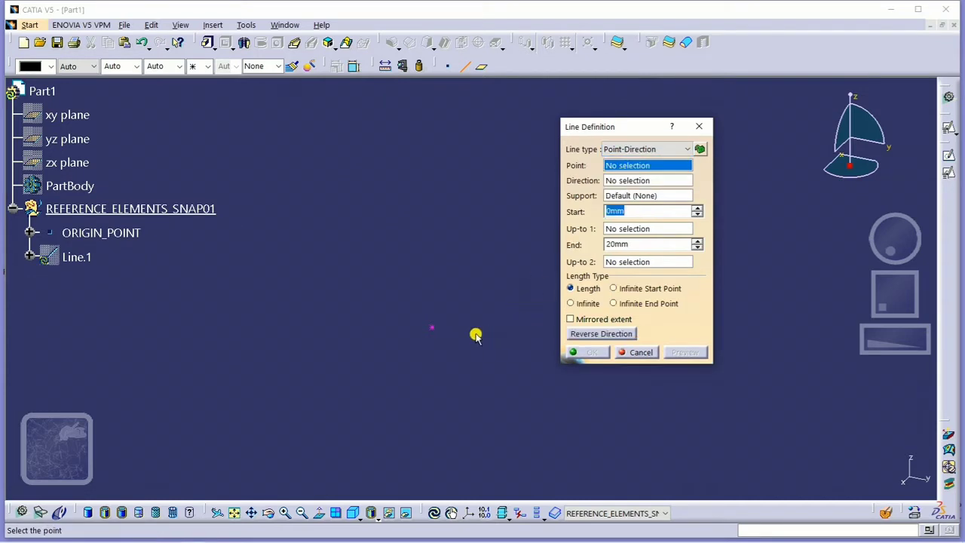
click(433, 328)
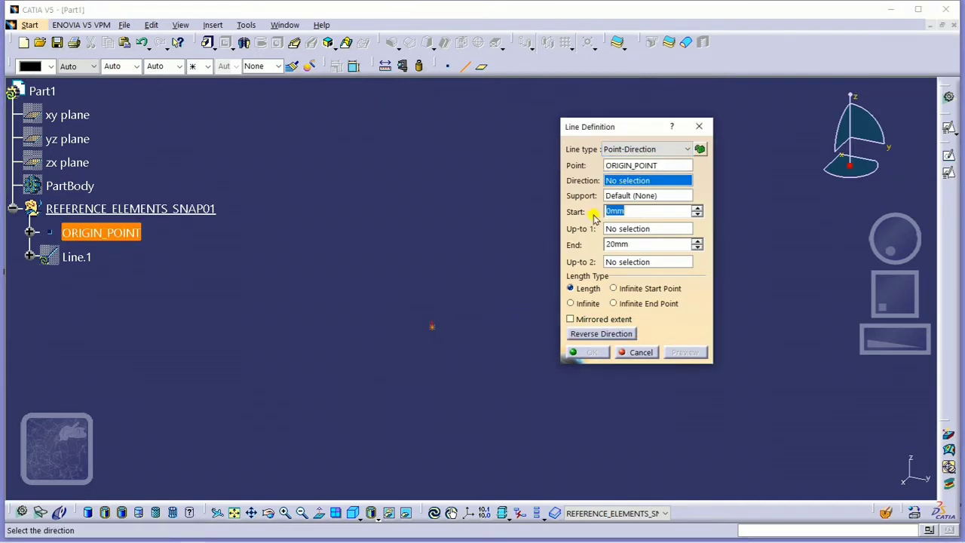
right_click(617, 181)
click(661, 261)
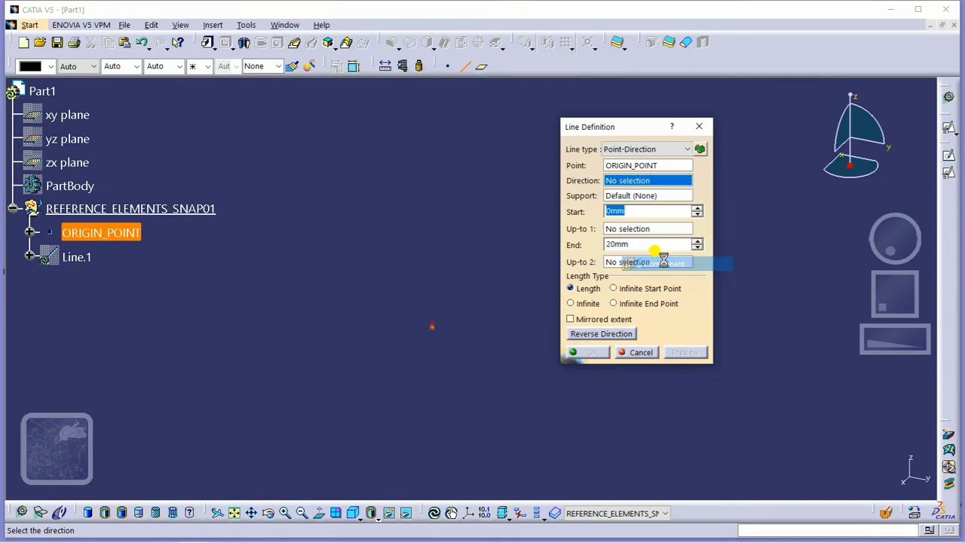
drag(433, 290, 429, 260)
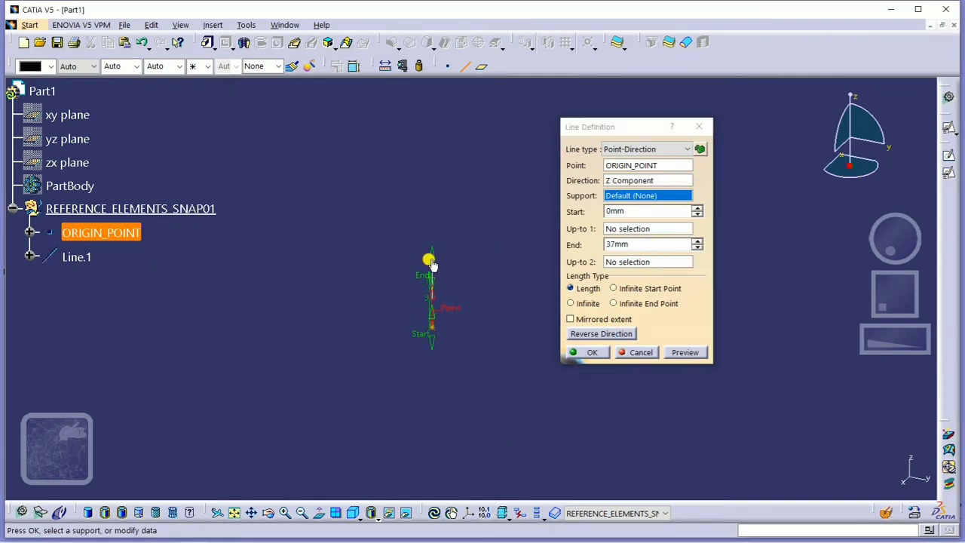
drag(431, 332, 430, 312)
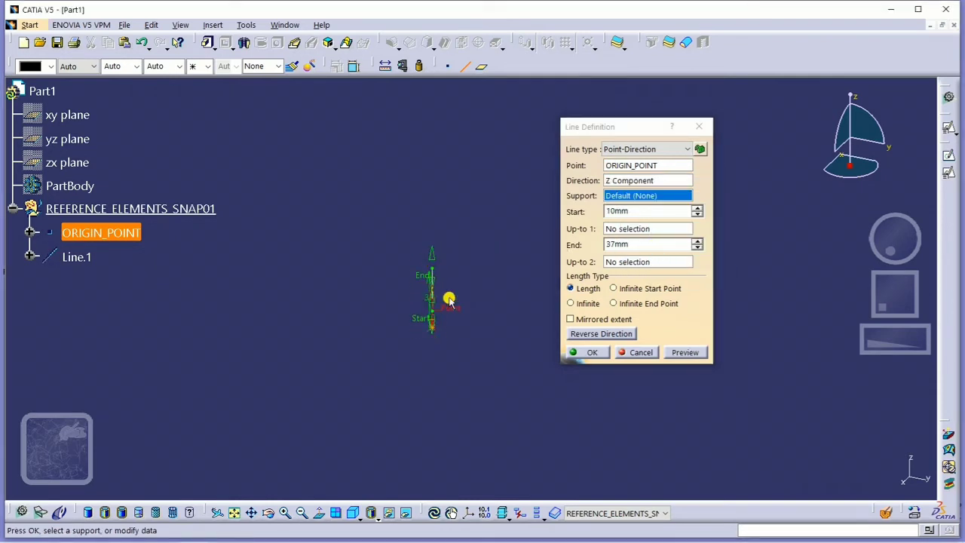
click(585, 352)
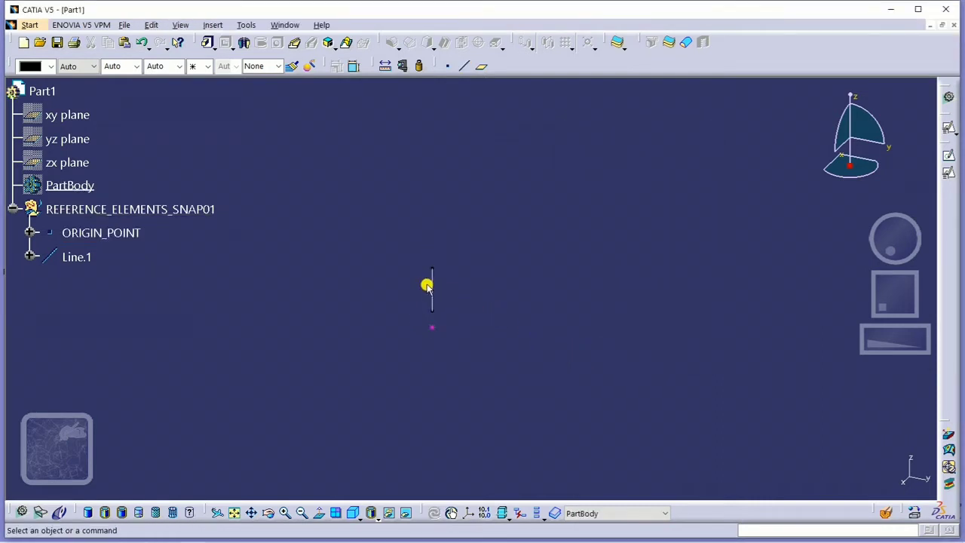
Step: Rename the line as MAIN_TOLING_DIRECTION
click(77, 257)
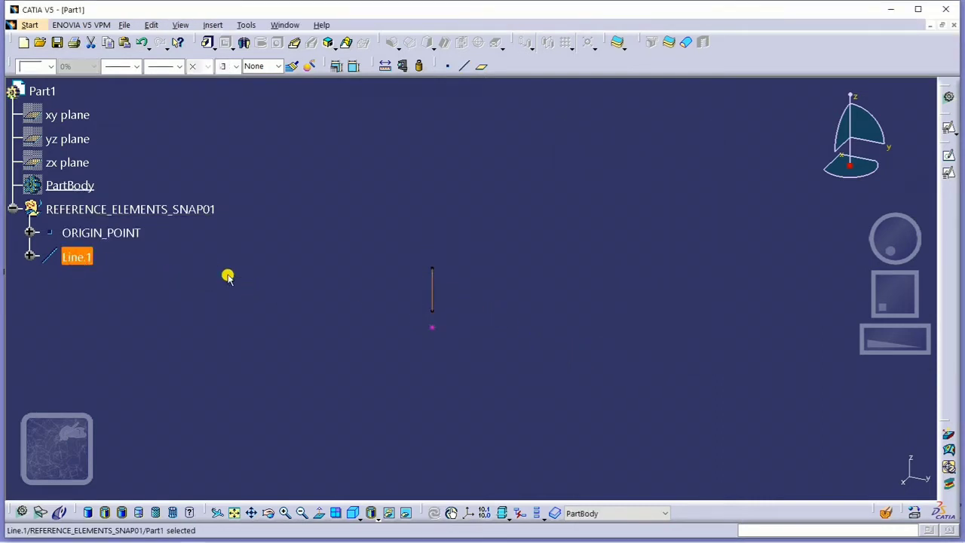
key(alt+Return)
text(MAIN_TOLING_DIRECTION)
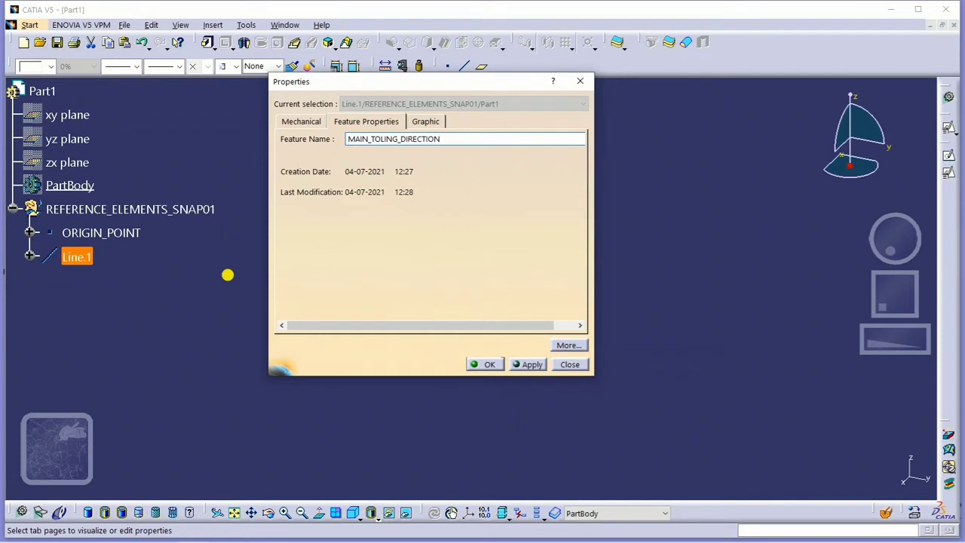
key(Return)
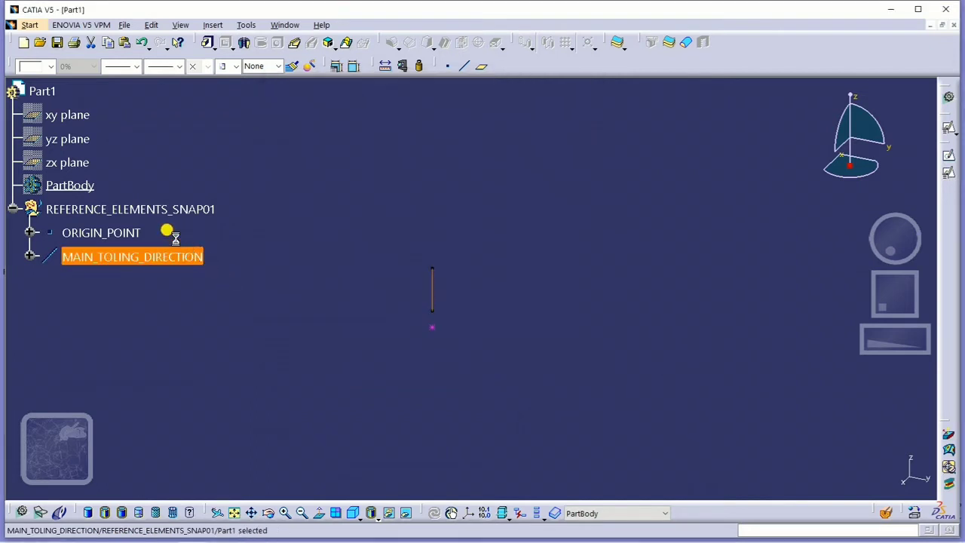
Step: Colour the MAIN_TOLING_DIRECTION line magenta and give it a thicker line weight and a dashed line type
click(41, 66)
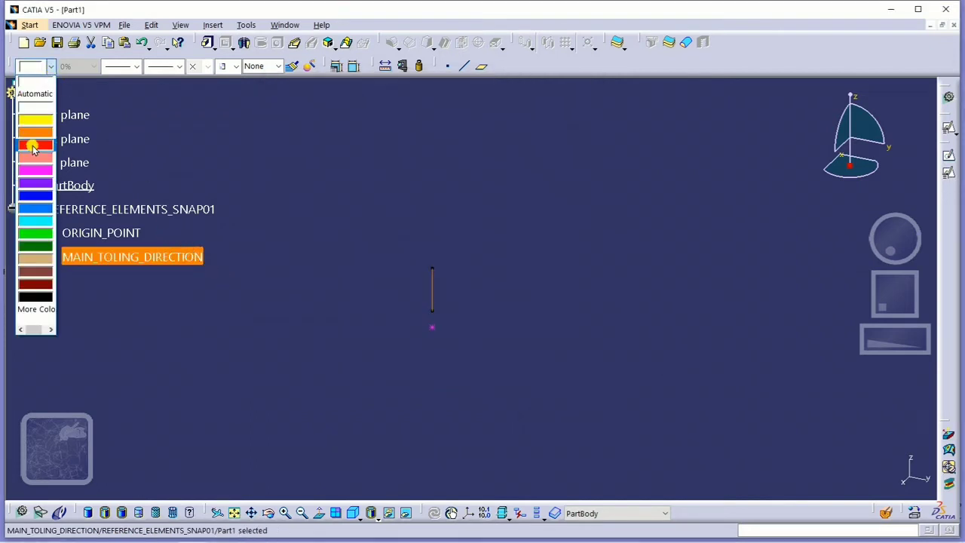
click(41, 170)
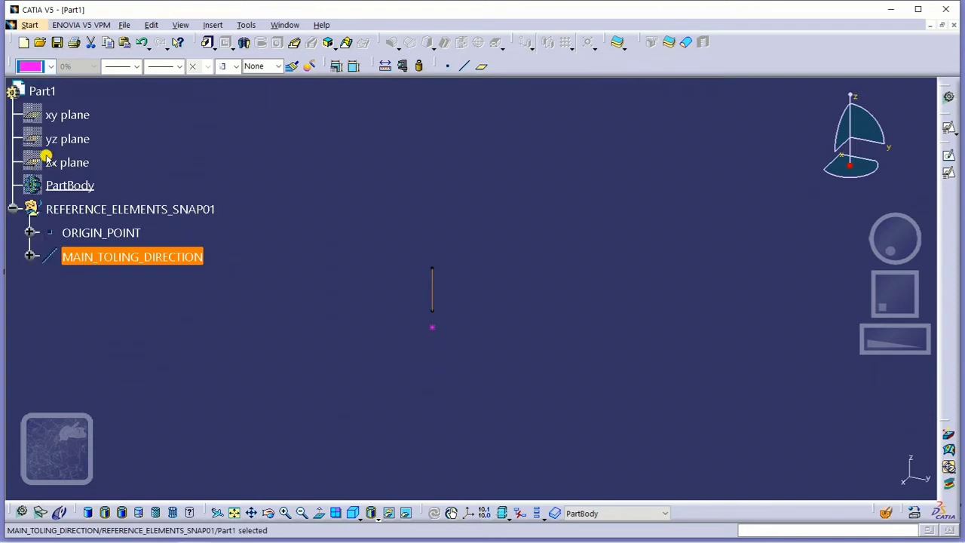
click(117, 67)
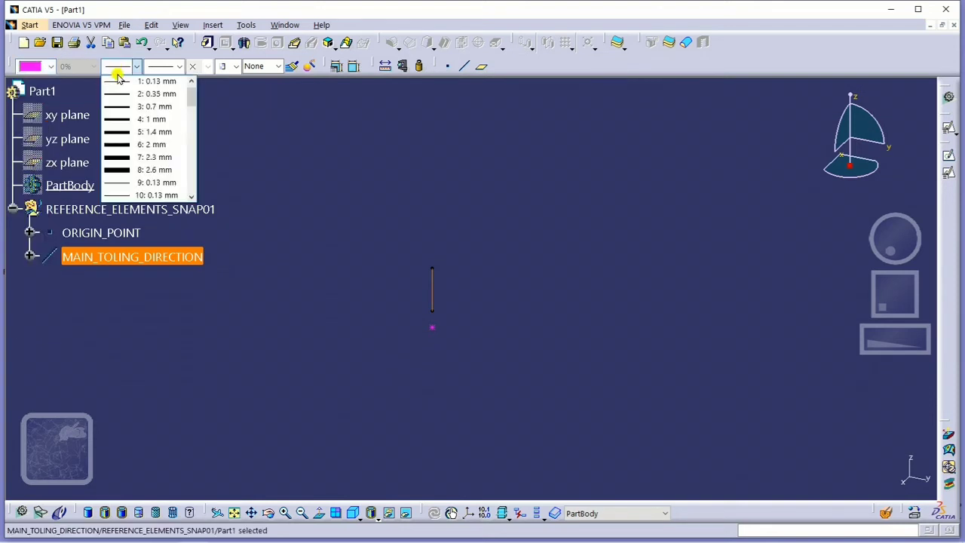
click(150, 119)
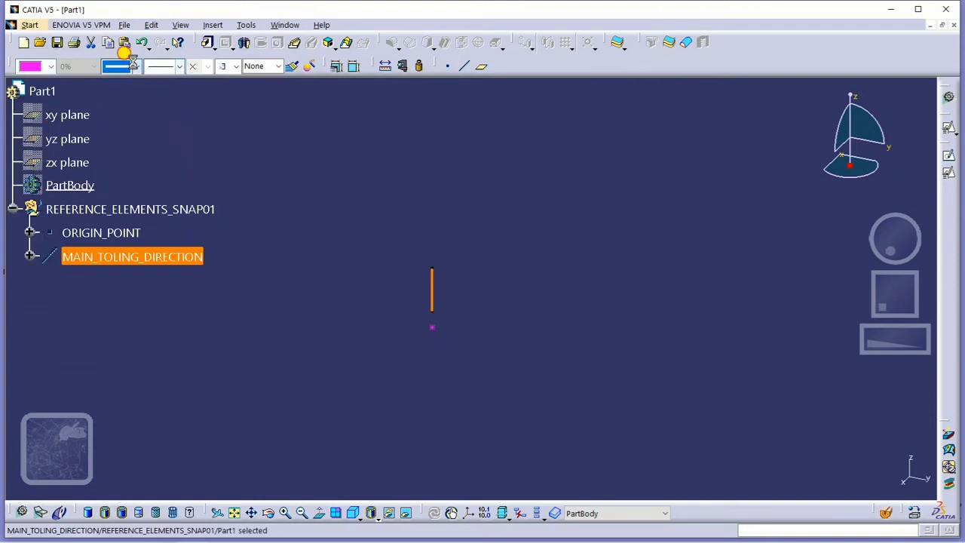
click(125, 66)
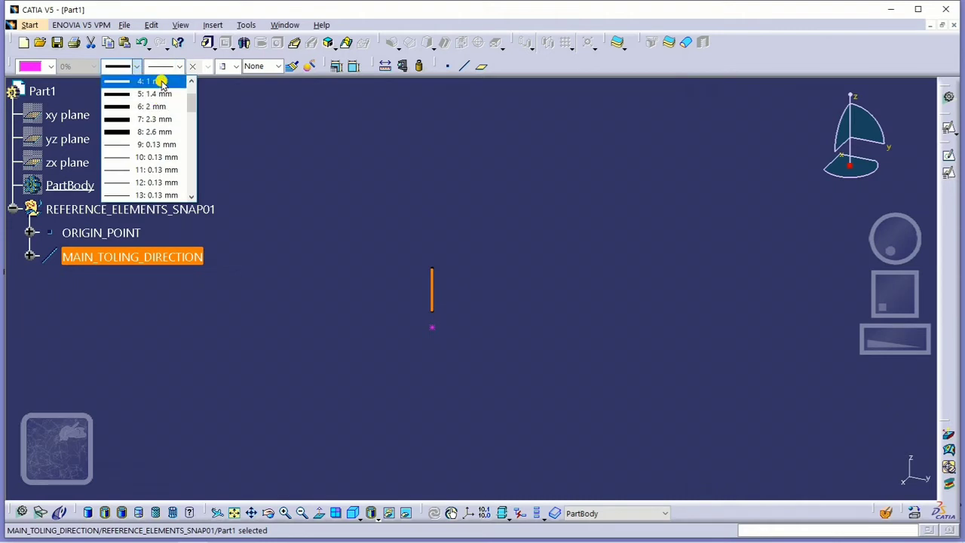
scroll(158, 102, up, 1)
click(156, 108)
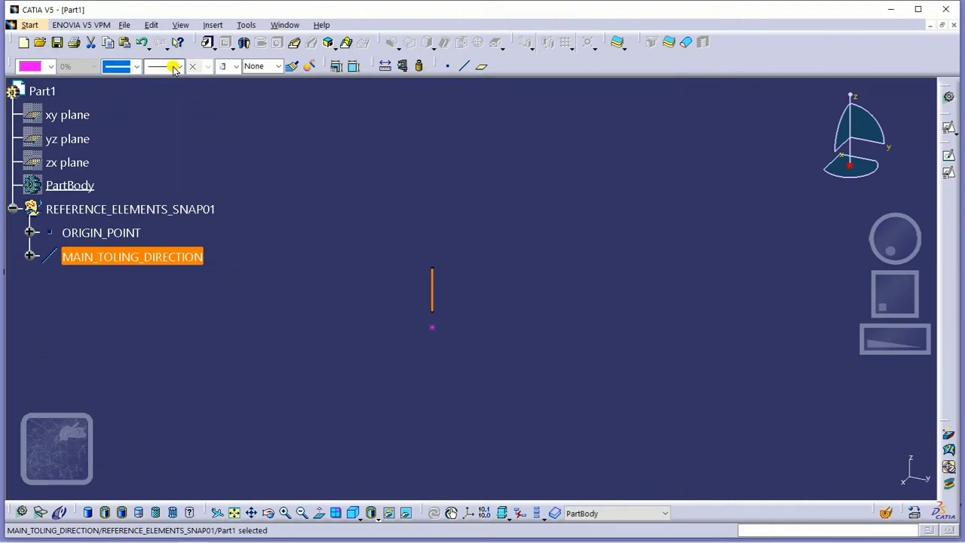
click(179, 66)
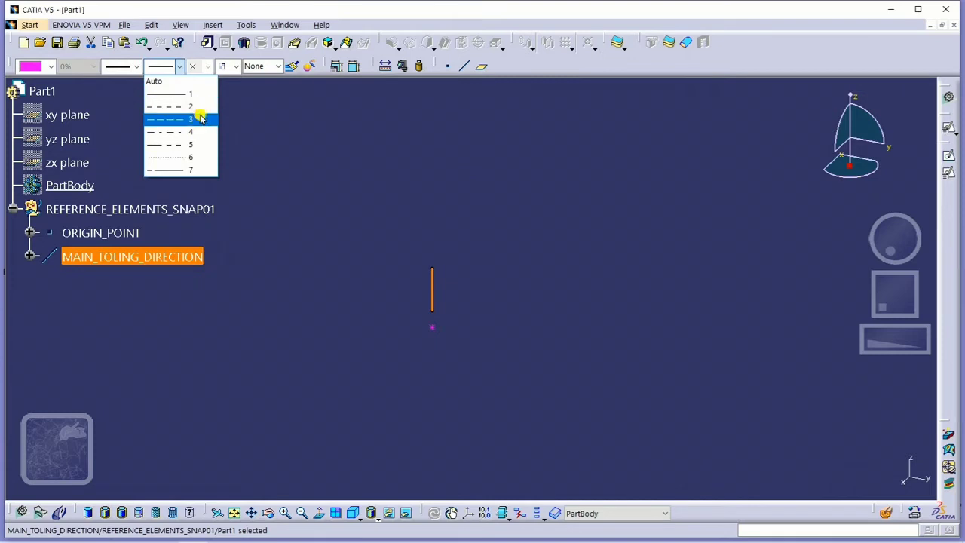
click(194, 109)
click(493, 211)
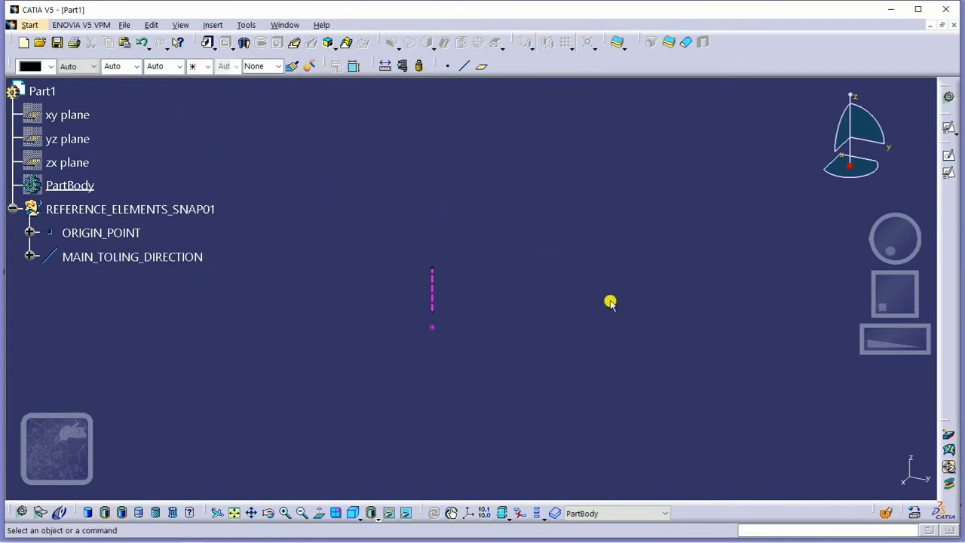
Step: Create a plane normal to the MAIN_TOLING_DIRECTION line through ORIGIN_POINT
click(483, 68)
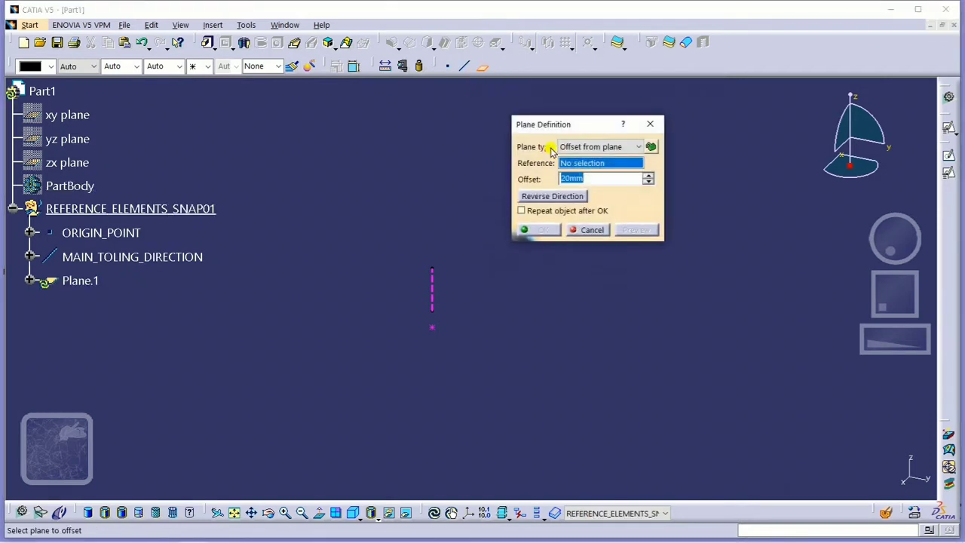
click(430, 286)
click(432, 328)
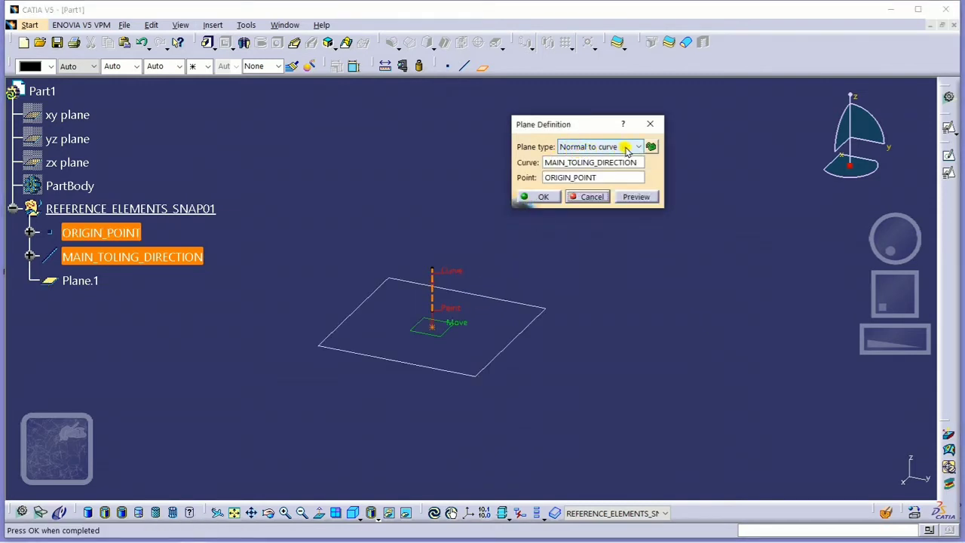
click(544, 197)
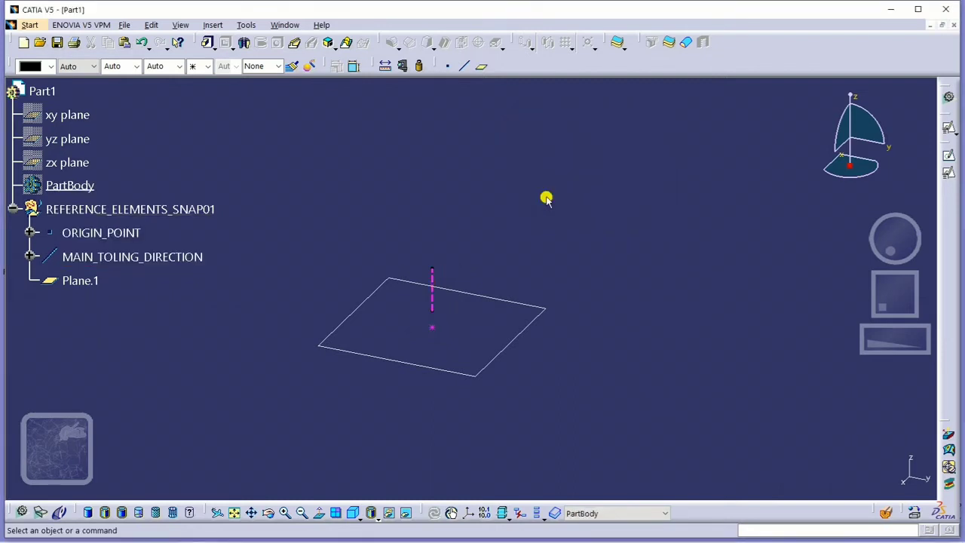
Step: Create a Point-Direction line from ORIGIN_POINT along the Y component, starting at 10 mm and ending at 37 mm
click(460, 67)
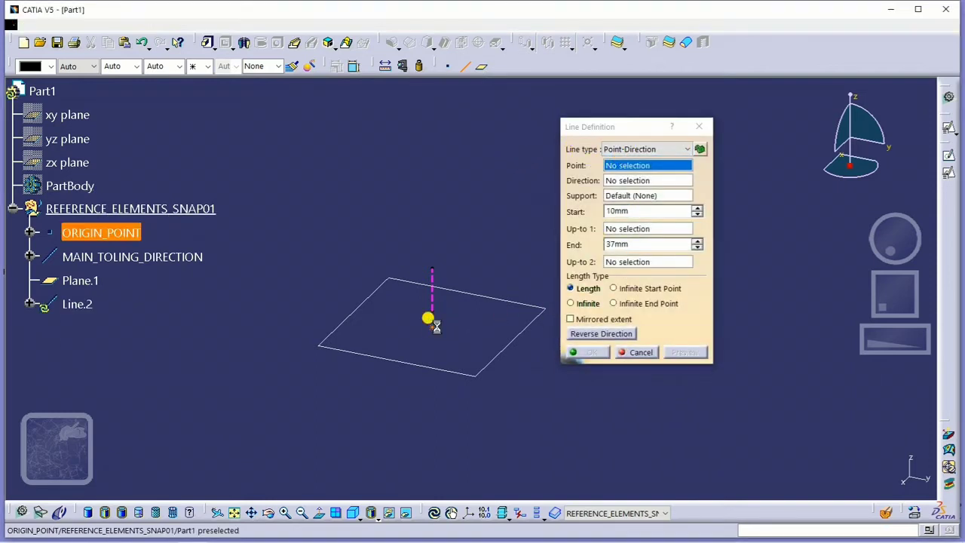
click(427, 318)
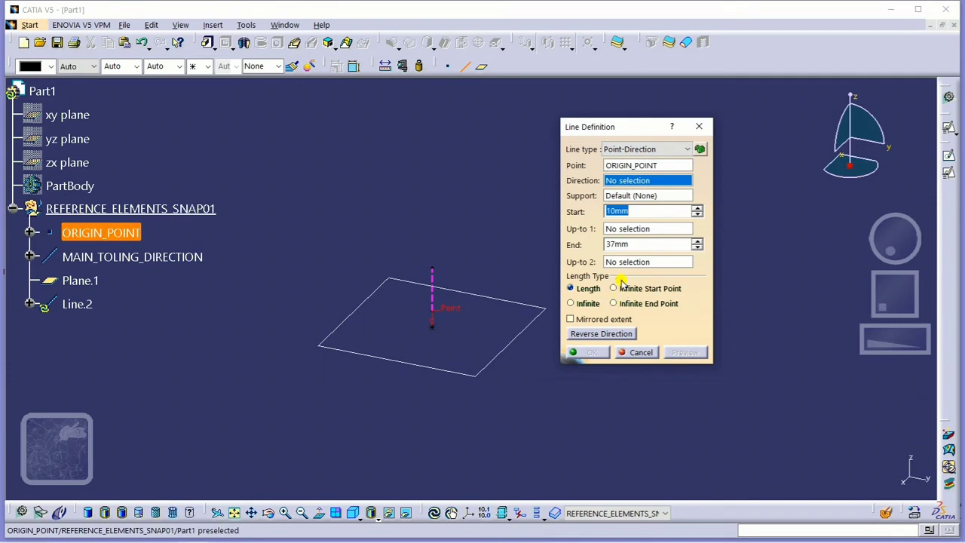
right_click(620, 195)
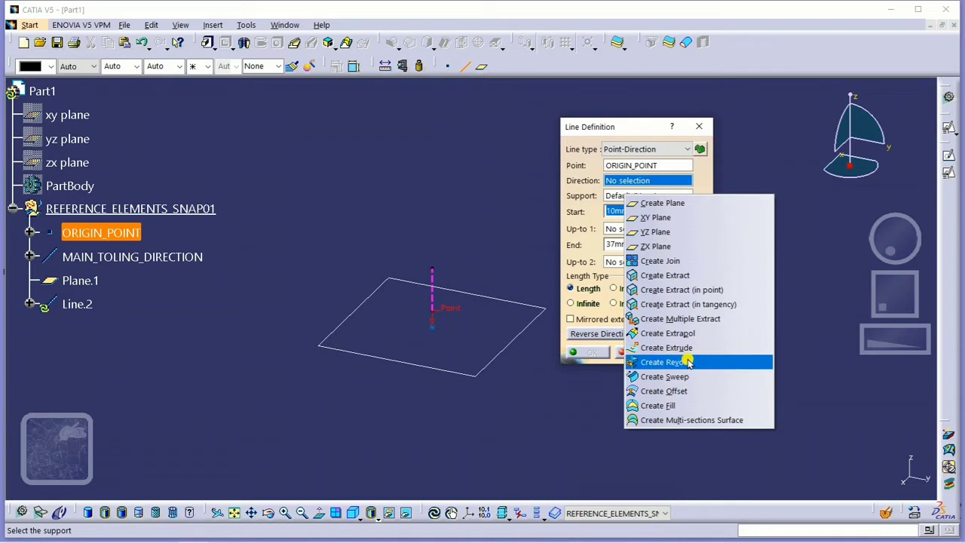
click(608, 182)
right_click(613, 182)
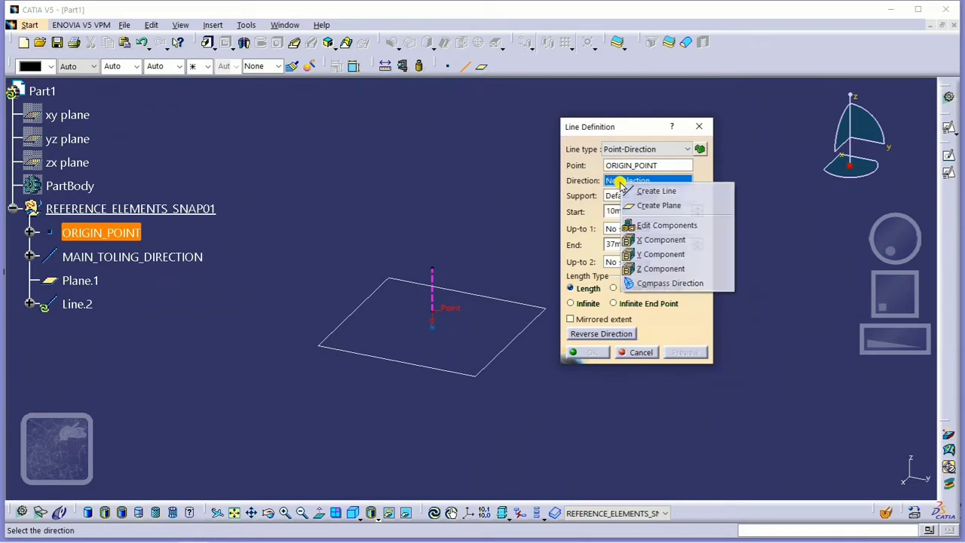
click(669, 255)
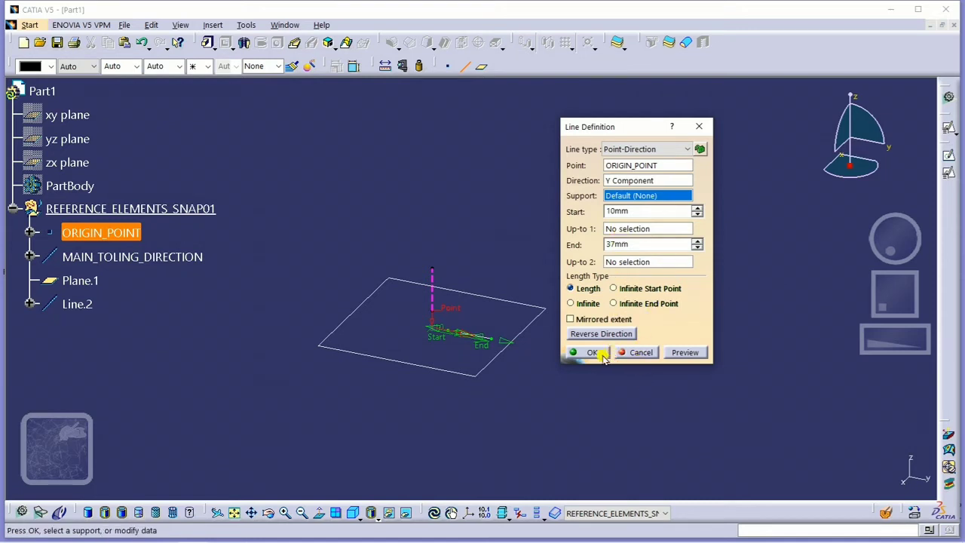
right_click(611, 180)
click(652, 233)
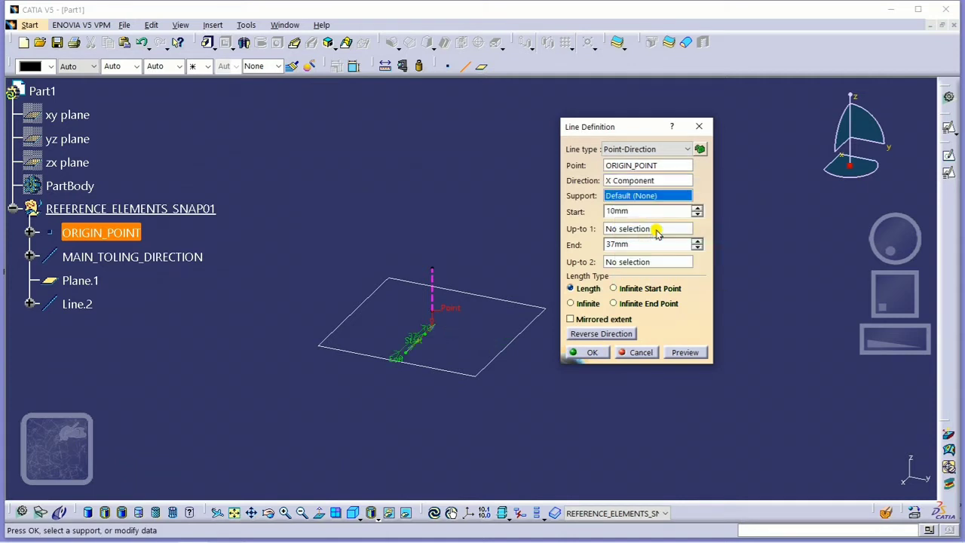
click(613, 180)
right_click(612, 180)
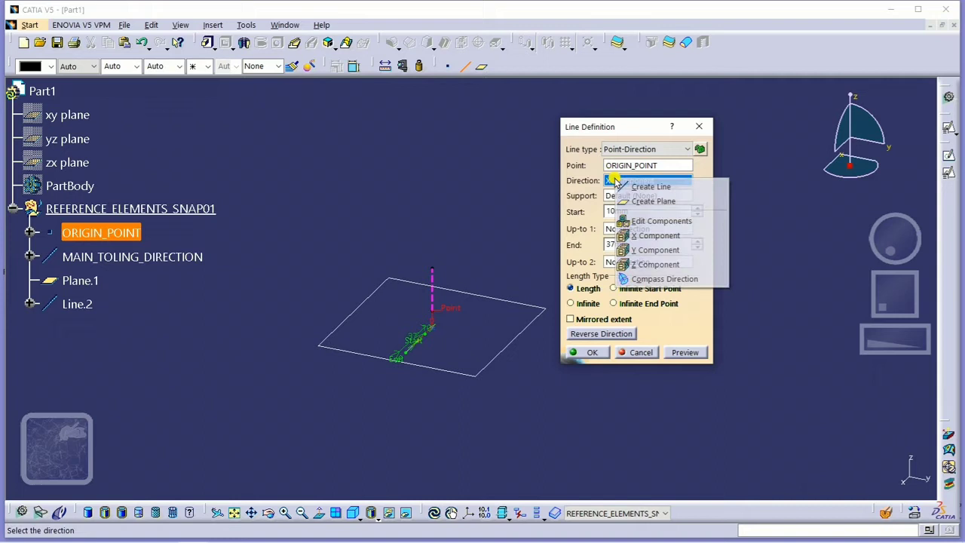
click(655, 250)
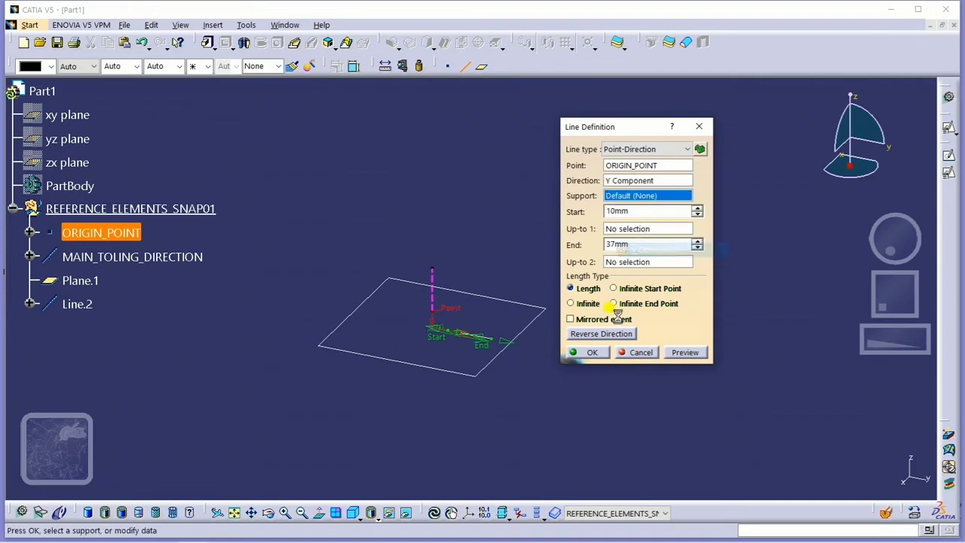
click(584, 352)
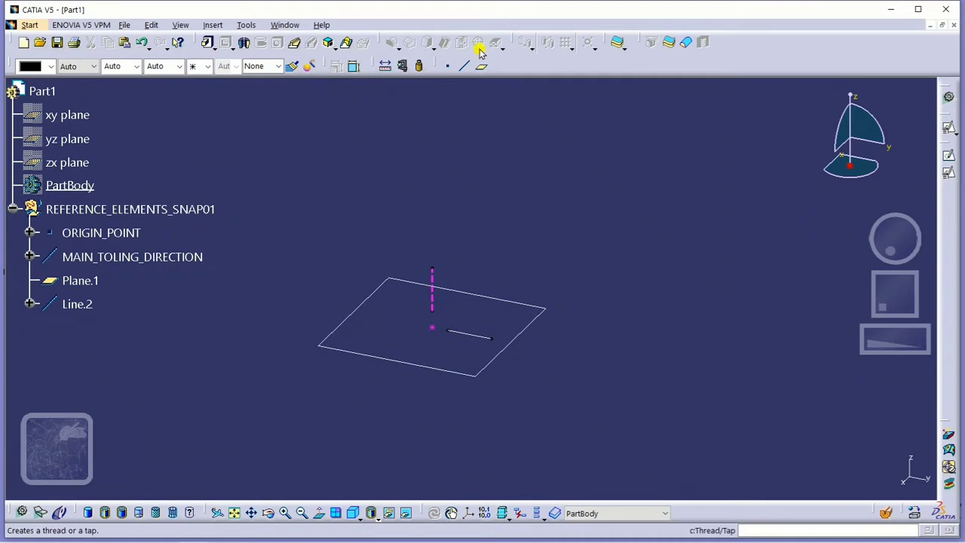
Step: Create an Angle/Normal to curve line from ORIGIN_POINT, using Line.2 as curve and Plane.1 as support, at 0 degrees from 10 mm to 37 mm
click(464, 67)
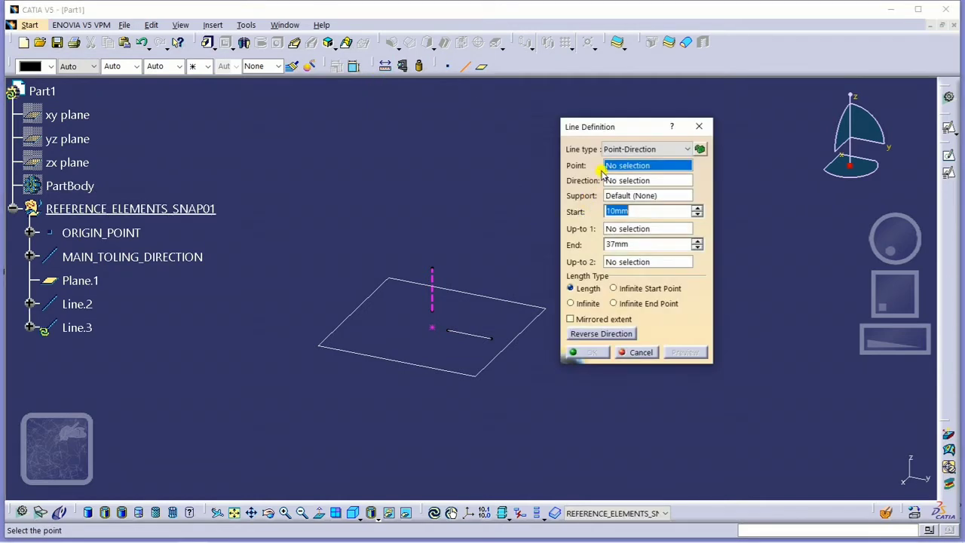
click(626, 148)
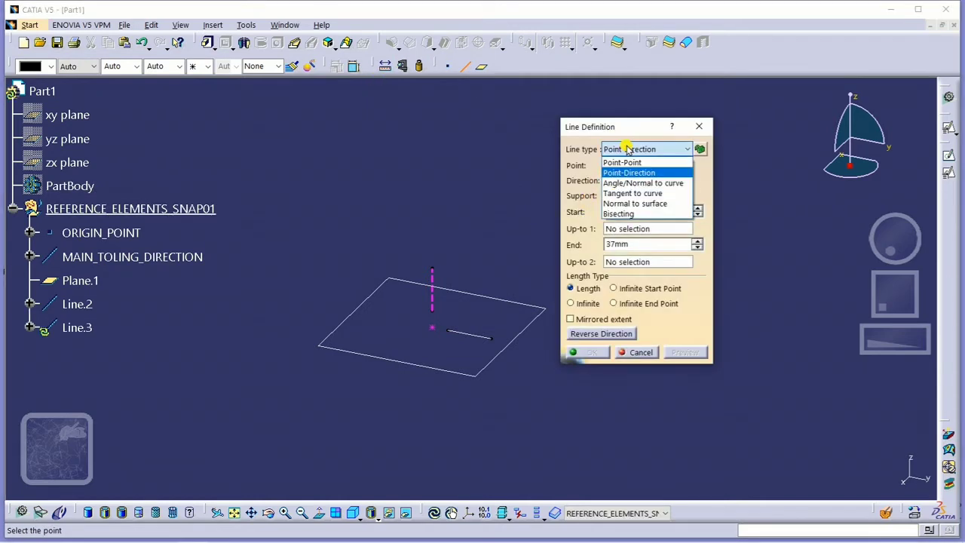
click(655, 183)
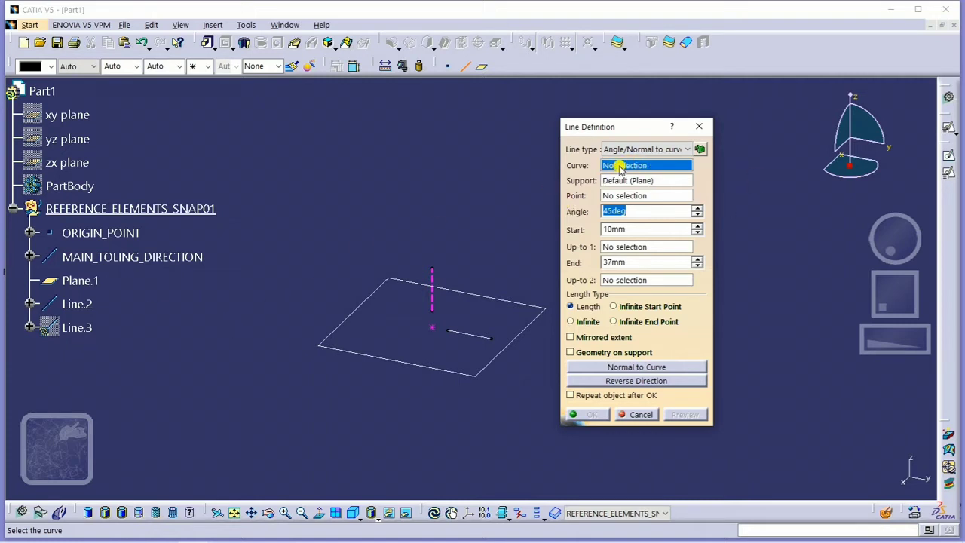
click(77, 304)
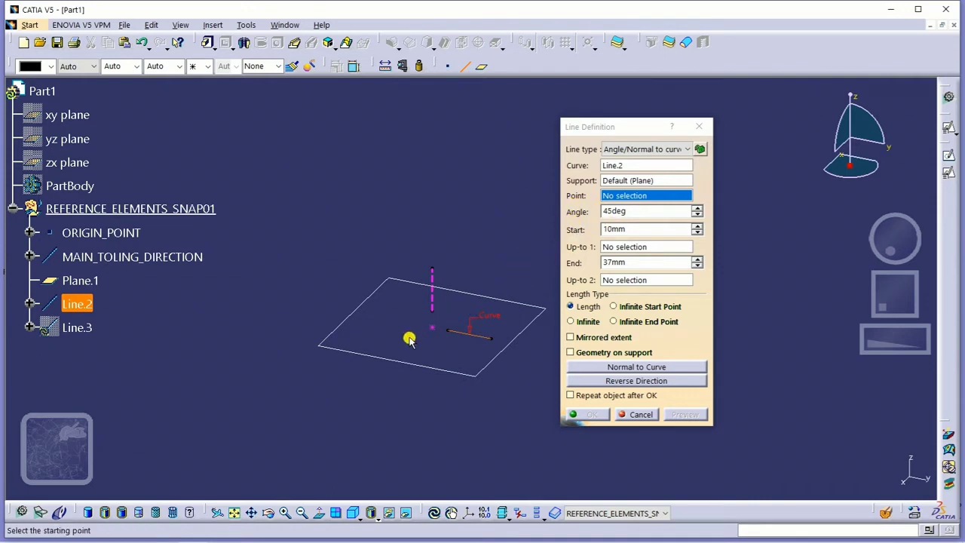
click(432, 327)
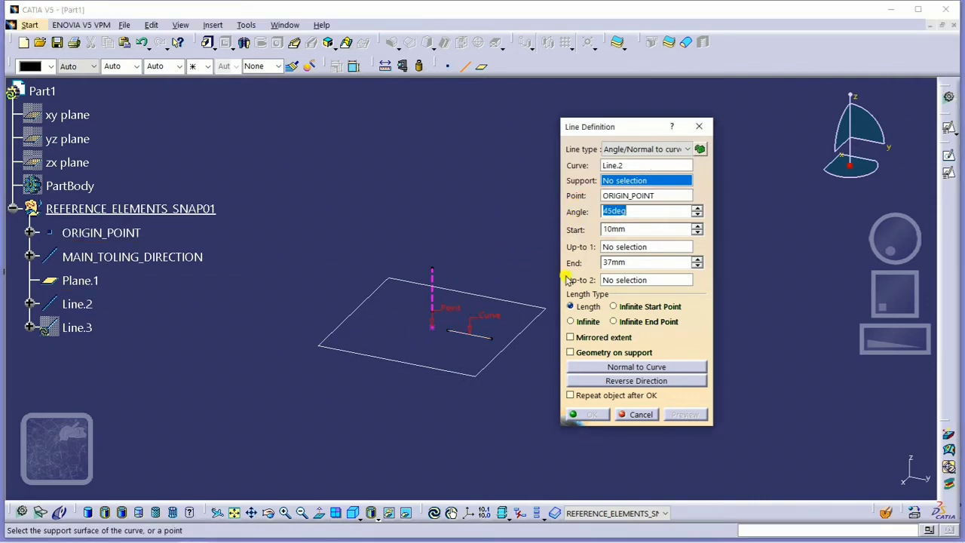
click(548, 308)
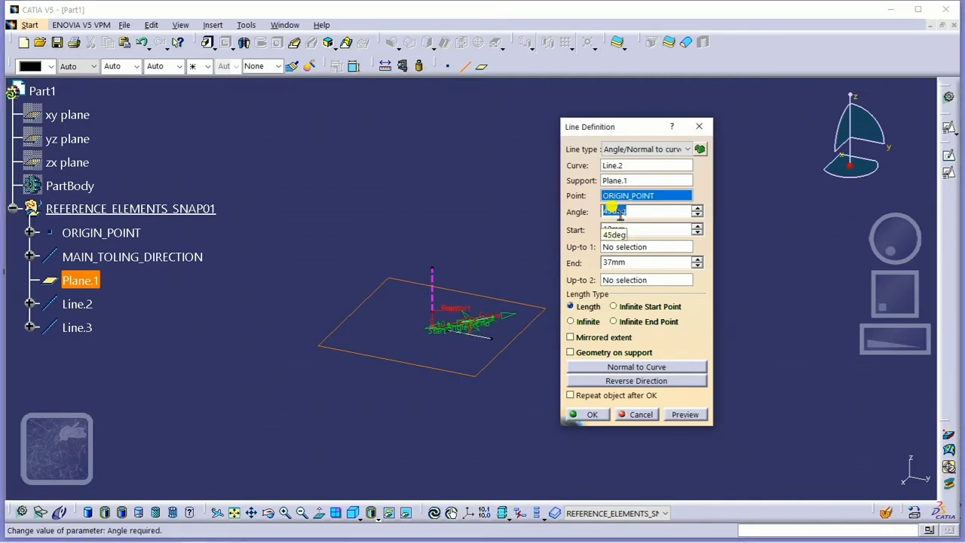
text(0)
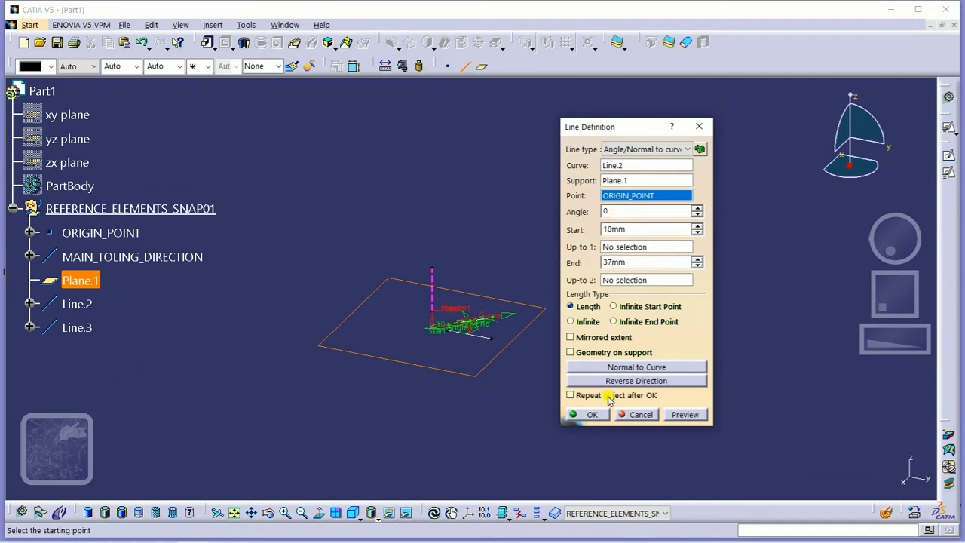
click(592, 419)
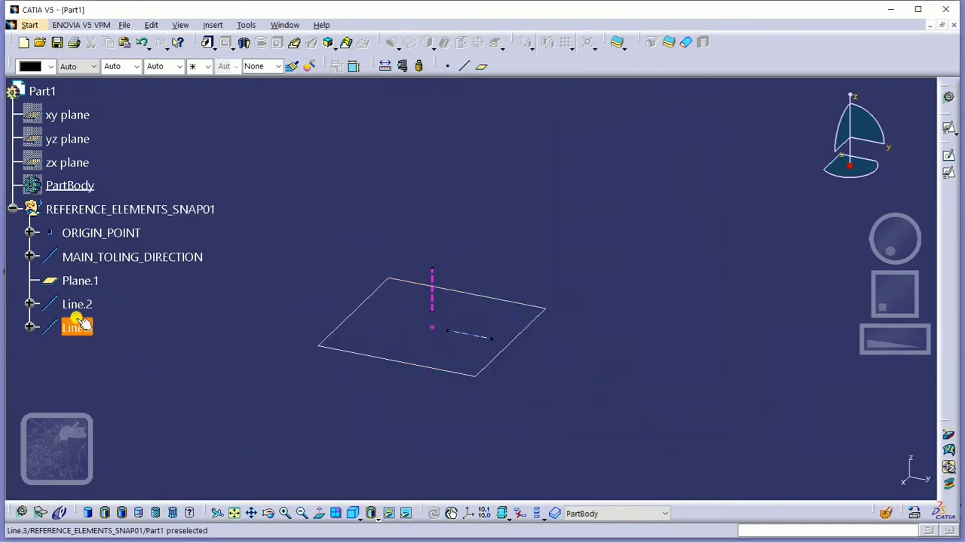
Step: Hide Line.2 and rename Line.3 as ORINTATION_LINE
right_click(90, 312)
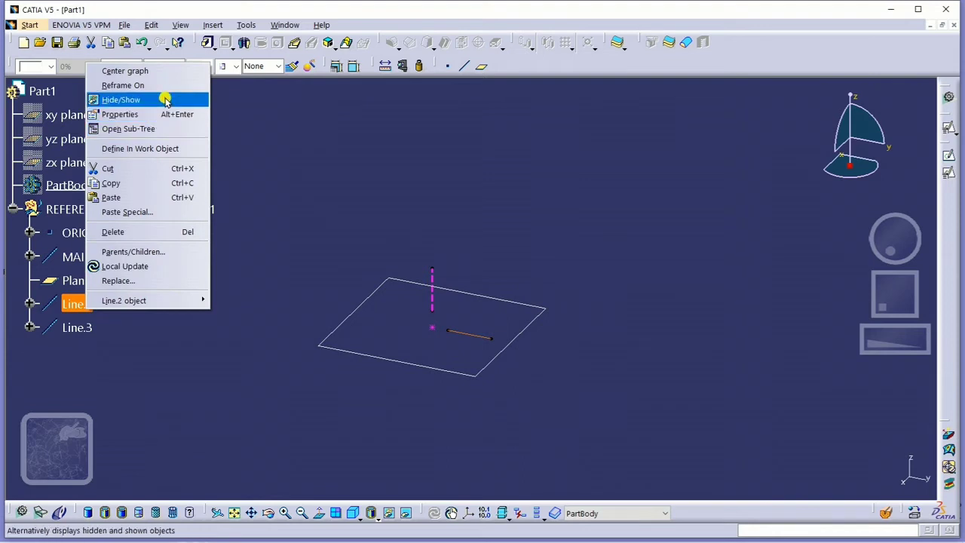
click(167, 100)
click(92, 327)
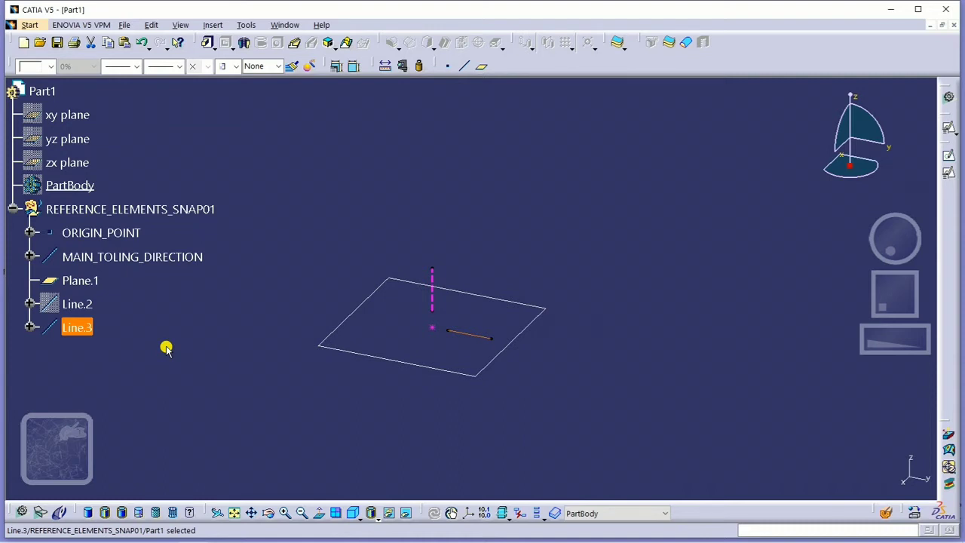
key(alt+Return)
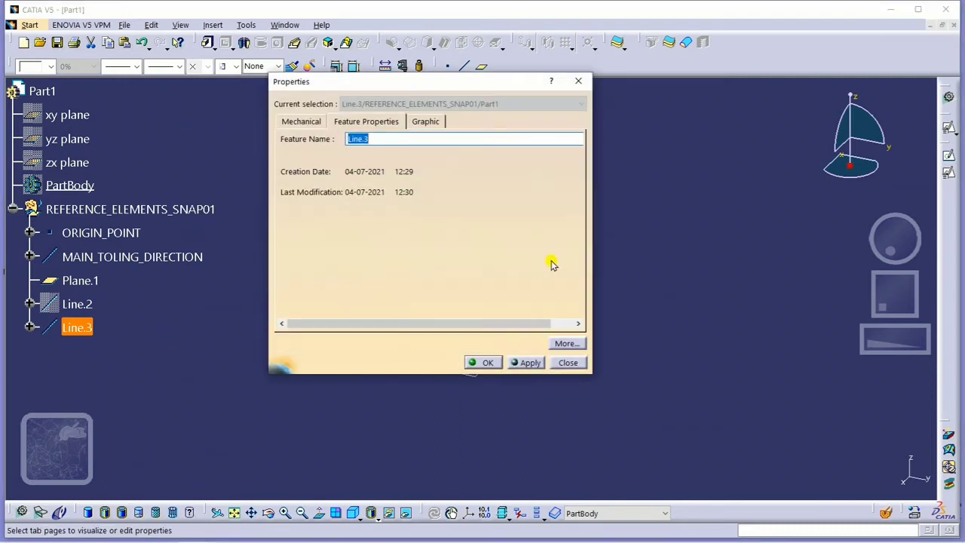
text(ORINTATION_LINE)
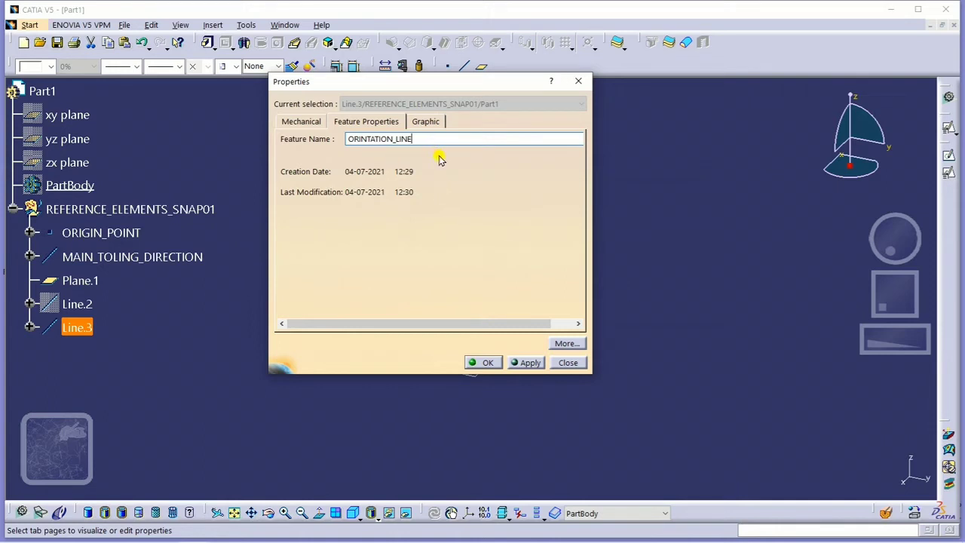
click(483, 363)
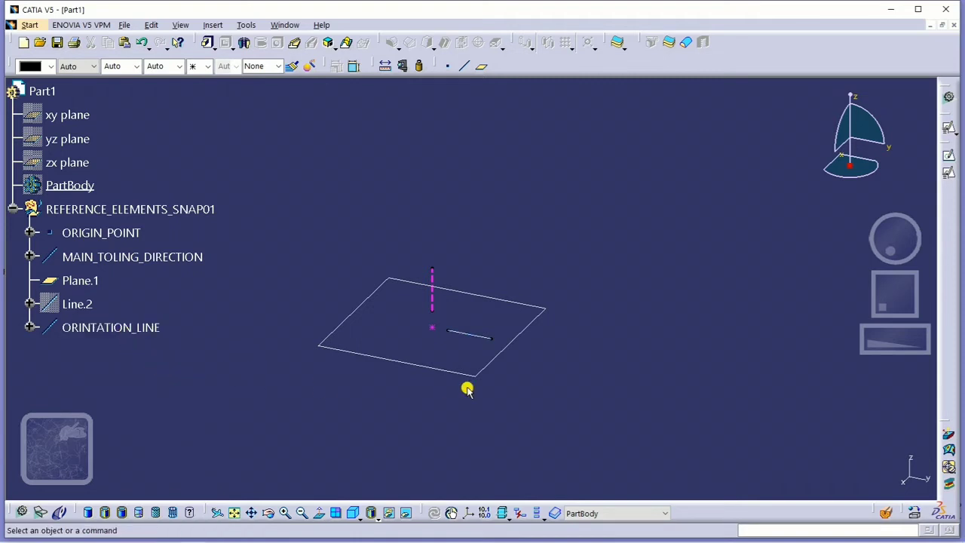
Step: Format ORINTATION_LINE with a 0.7 mm line thickness and dashed line type 2
click(136, 335)
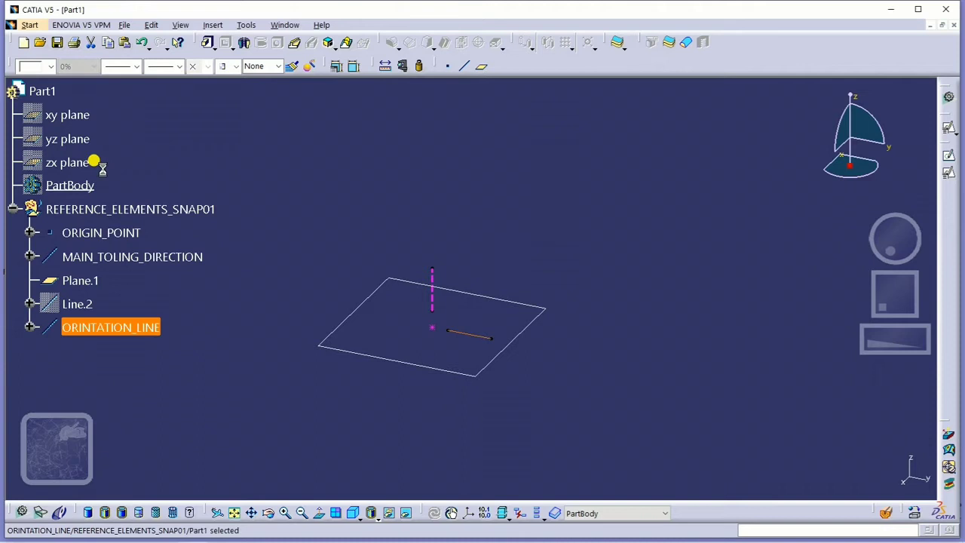
click(50, 66)
click(50, 66)
click(136, 66)
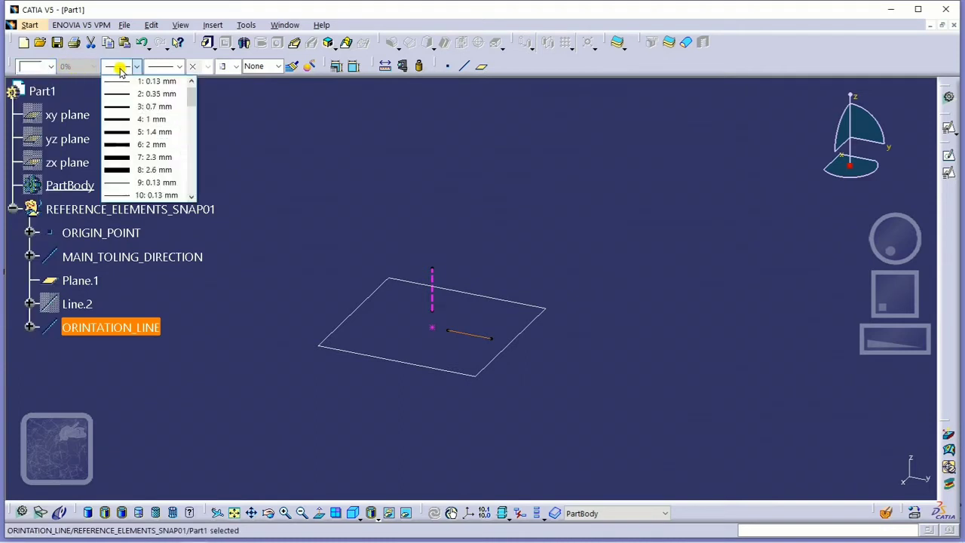
click(153, 108)
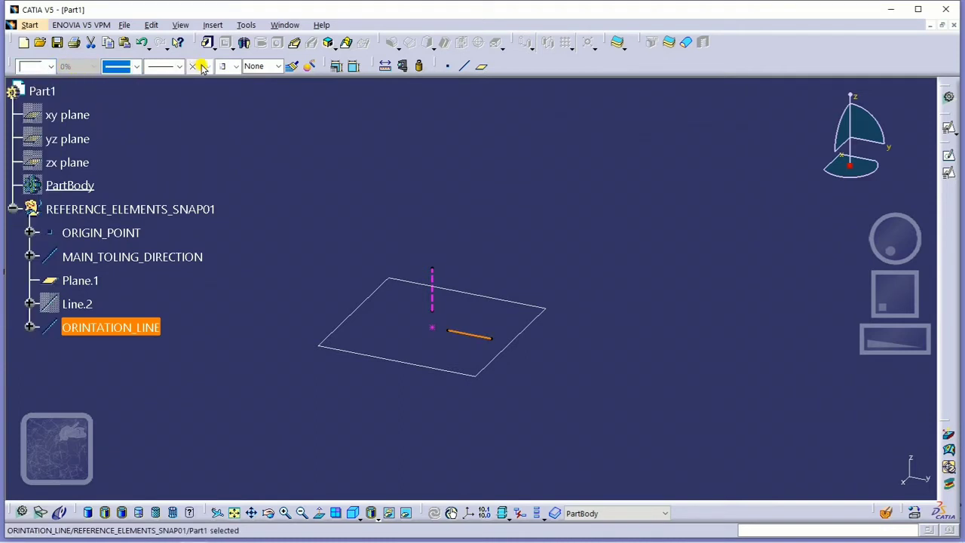
click(156, 60)
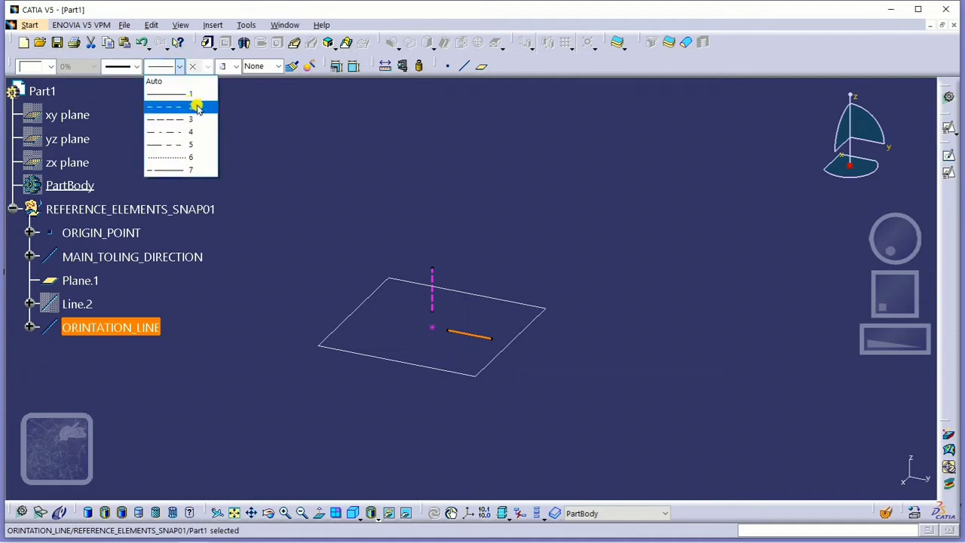
click(215, 112)
click(512, 219)
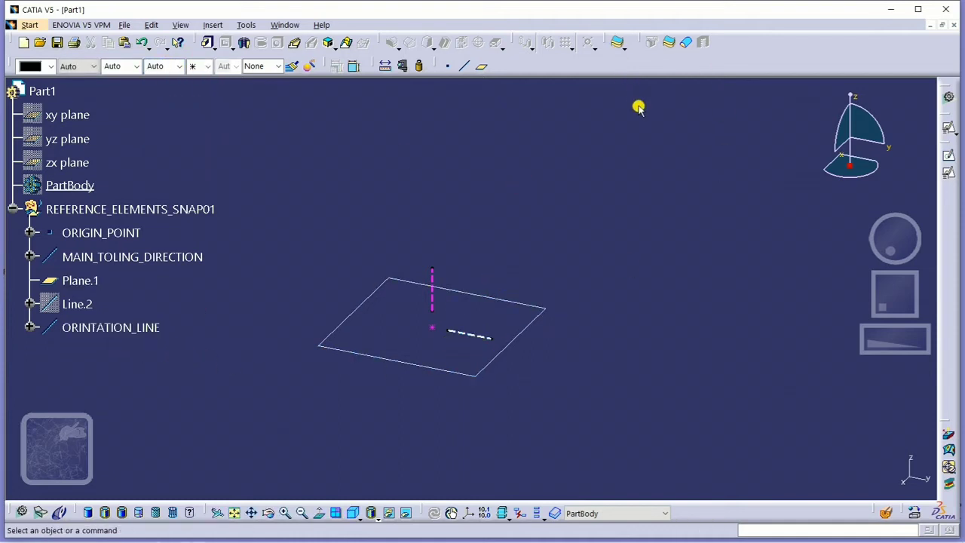
Step: Create a Normal to curve plane on ORINTATION_LINE passing through ORIGIN_POINT
click(481, 66)
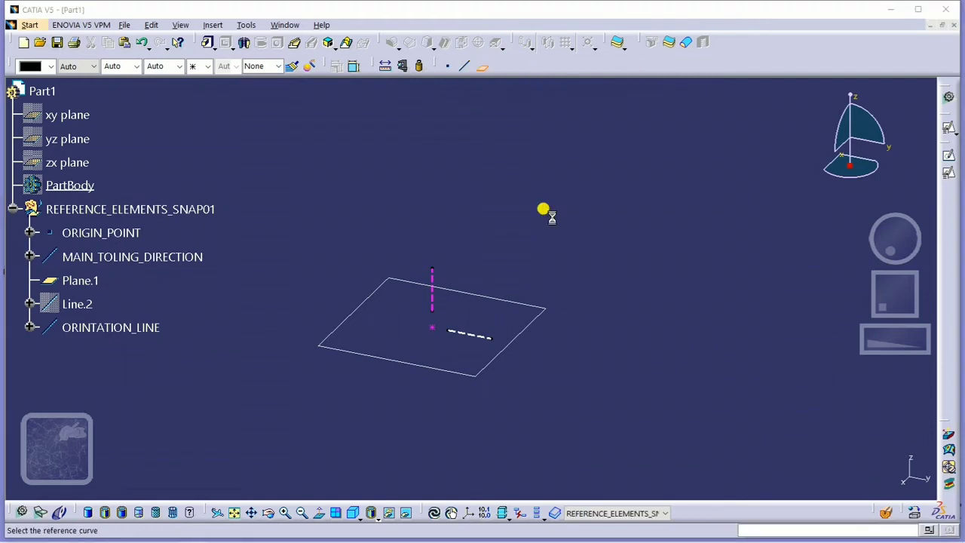
click(477, 335)
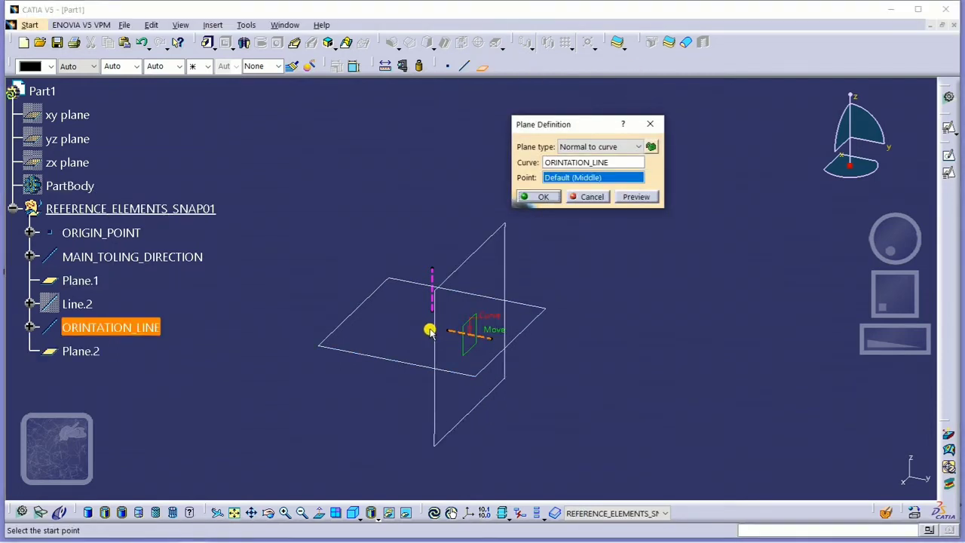
click(429, 331)
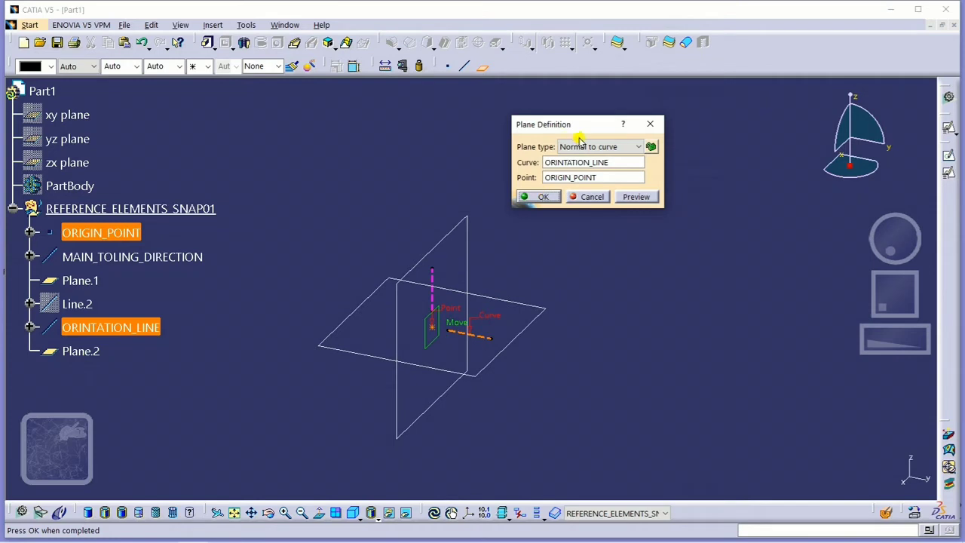
click(540, 197)
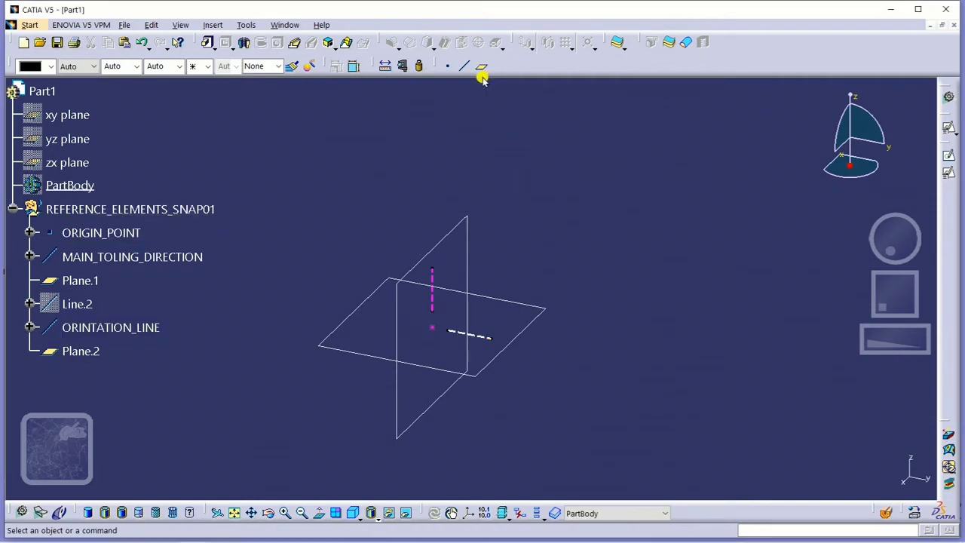
Step: Create an Angle/Normal to plane plane at 90 degrees to Plane.2, using MAIN_TOLING_DIRECTION as rotation axis
click(481, 68)
click(587, 147)
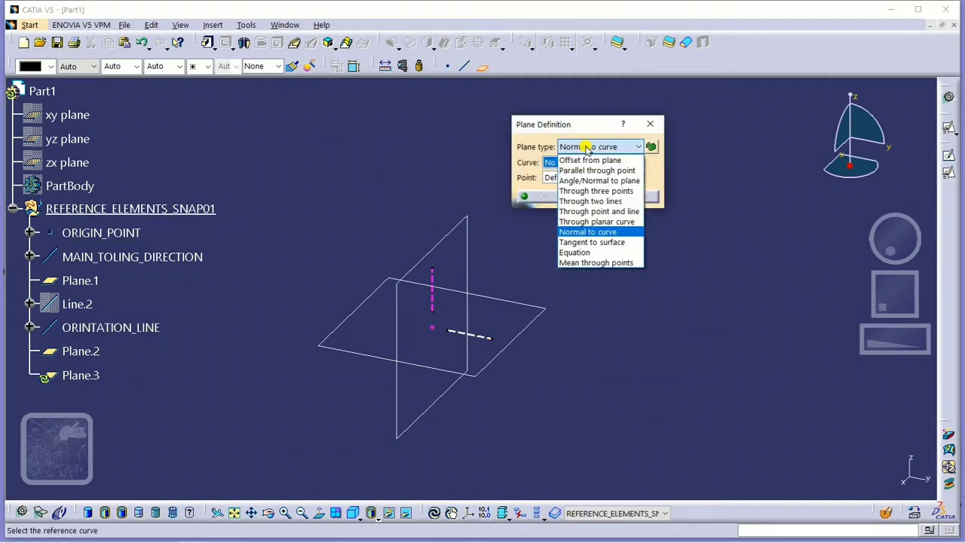
click(617, 182)
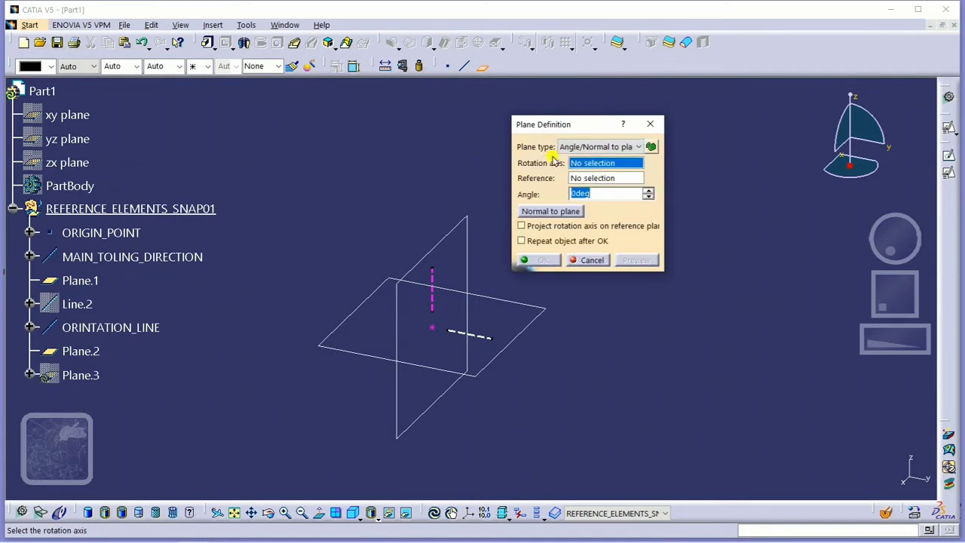
click(432, 273)
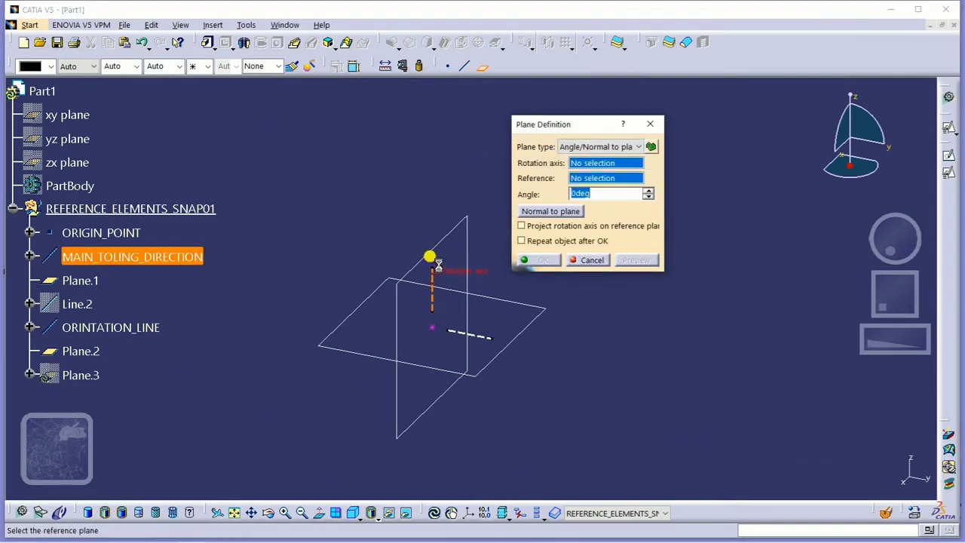
click(467, 238)
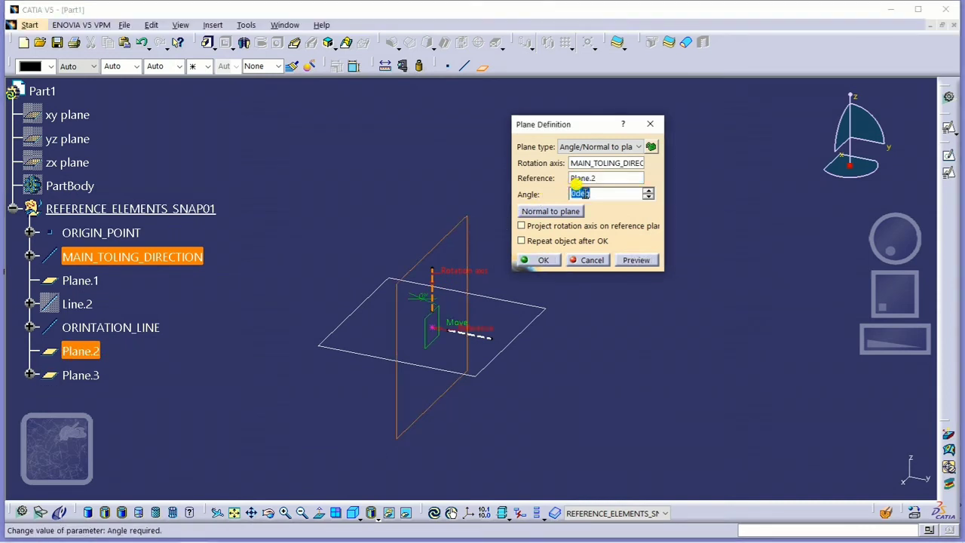
text(90)
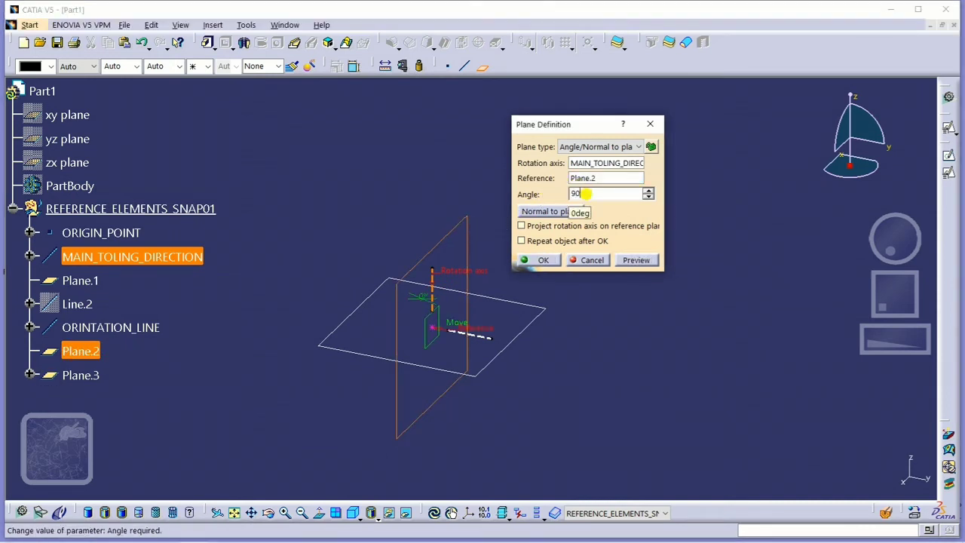
key(Return)
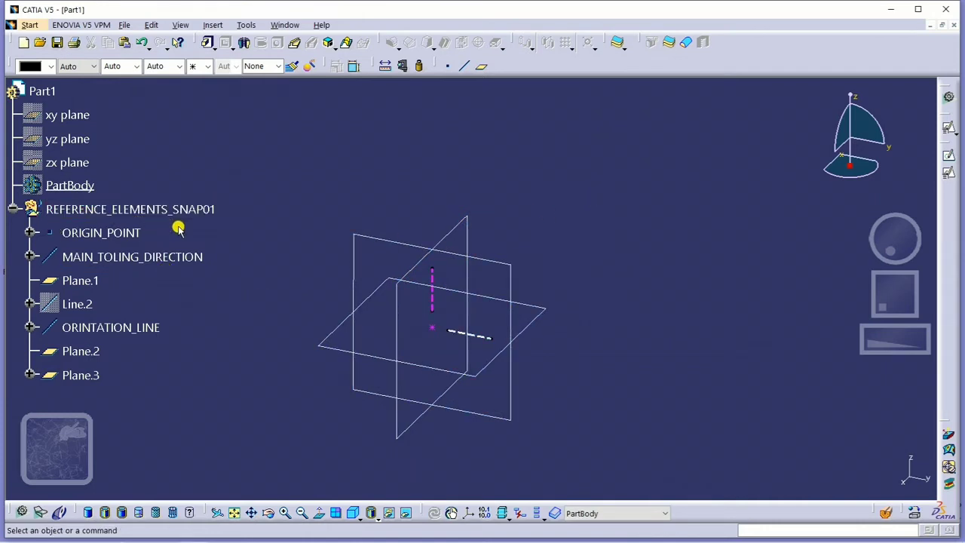
Step: Insert a new body in the part and rename it SNAP_01
scroll(215, 269, down, 2)
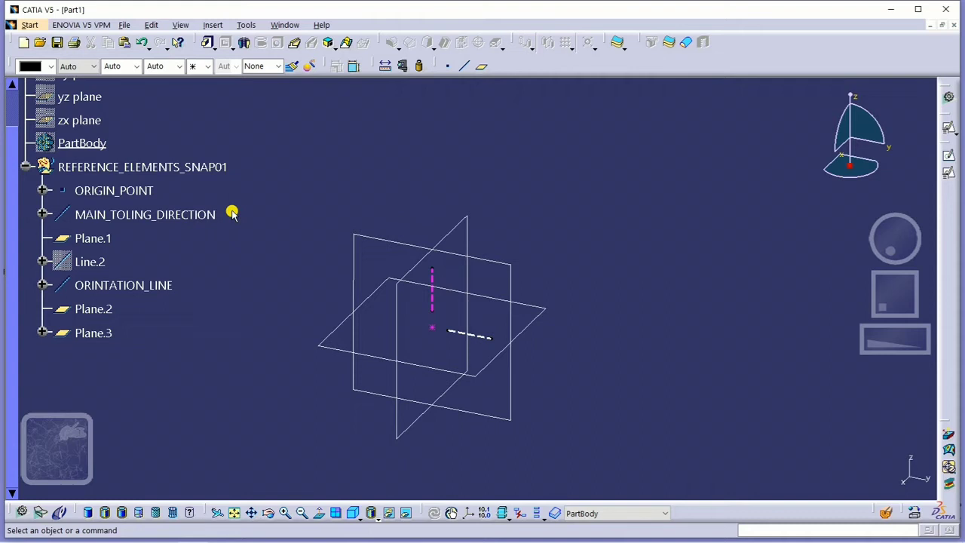
key(alt+i)
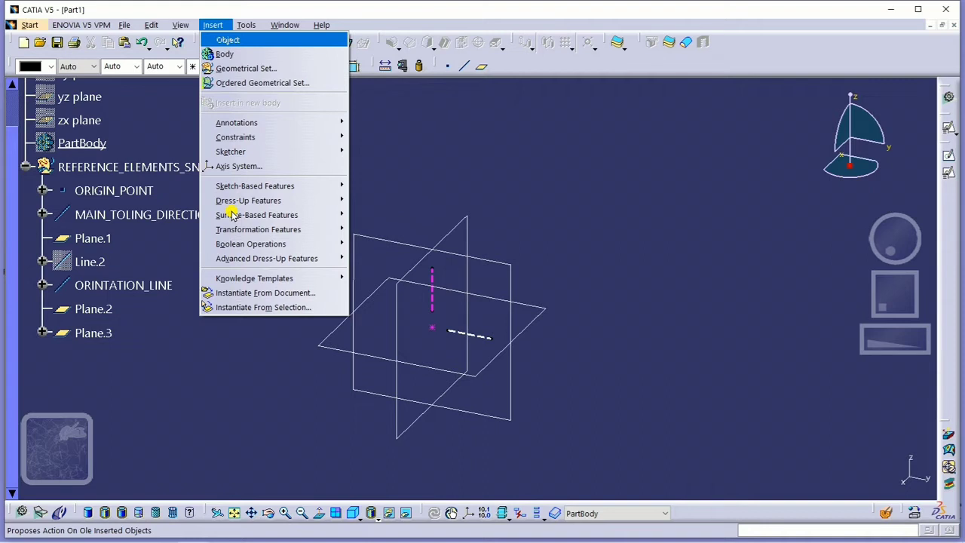
key(Down)
key(Return)
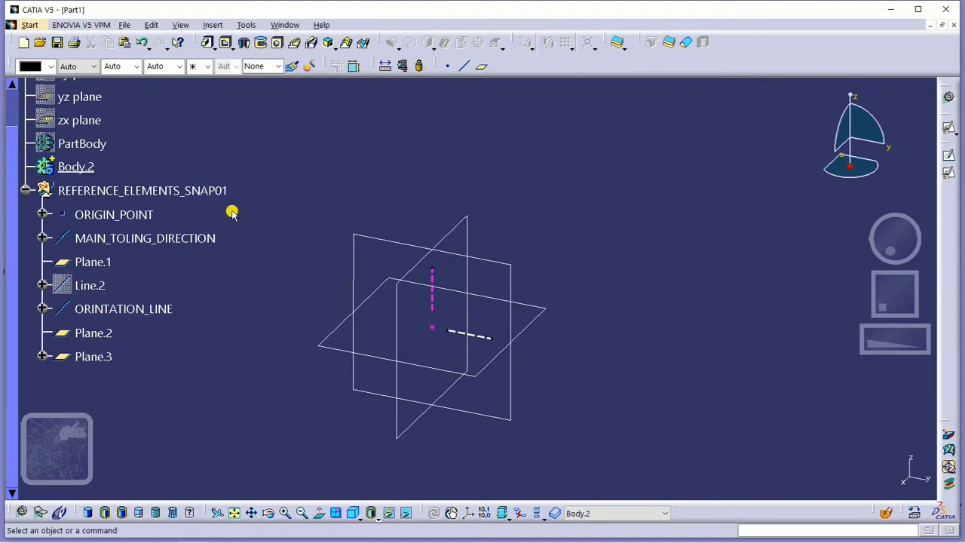
click(83, 166)
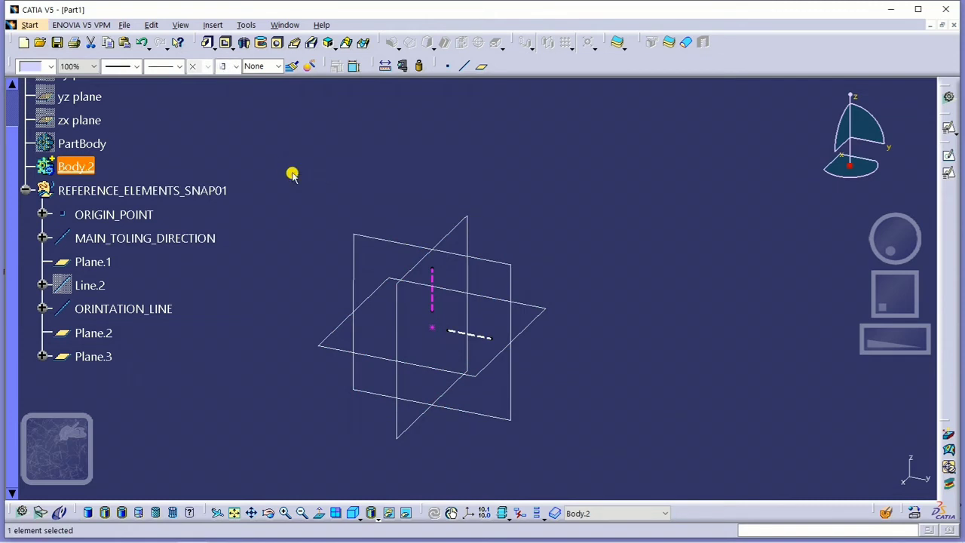
key(alt+Return)
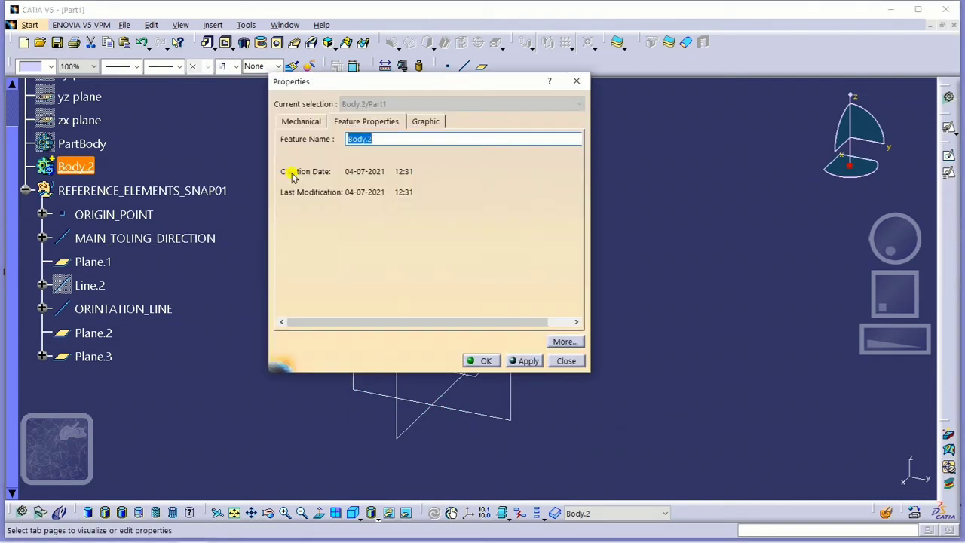
text(SNAP_01)
key(Return)
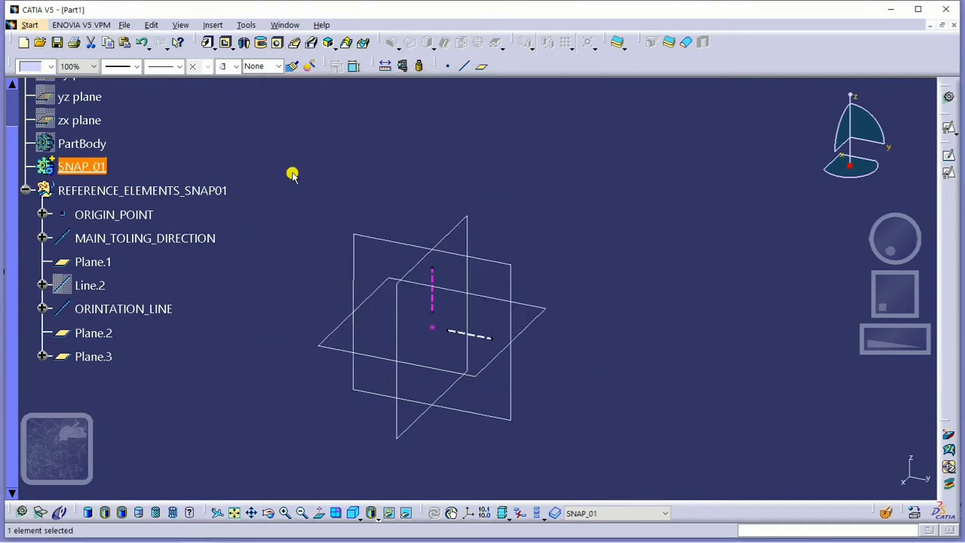
click(280, 276)
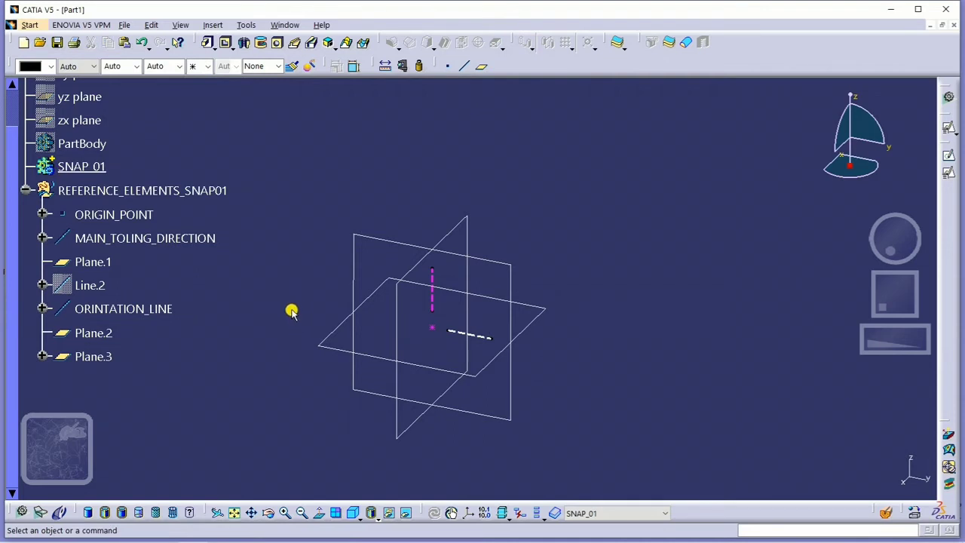
Step: Start a positioned sketch on Plane.3 with its origin set as a Projection point on ORIGIN_POINT
click(949, 174)
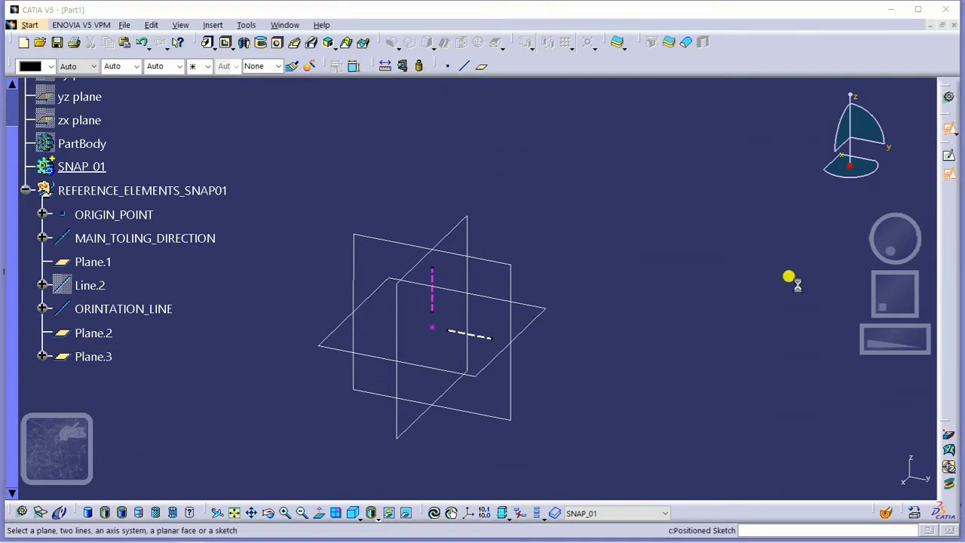
click(505, 262)
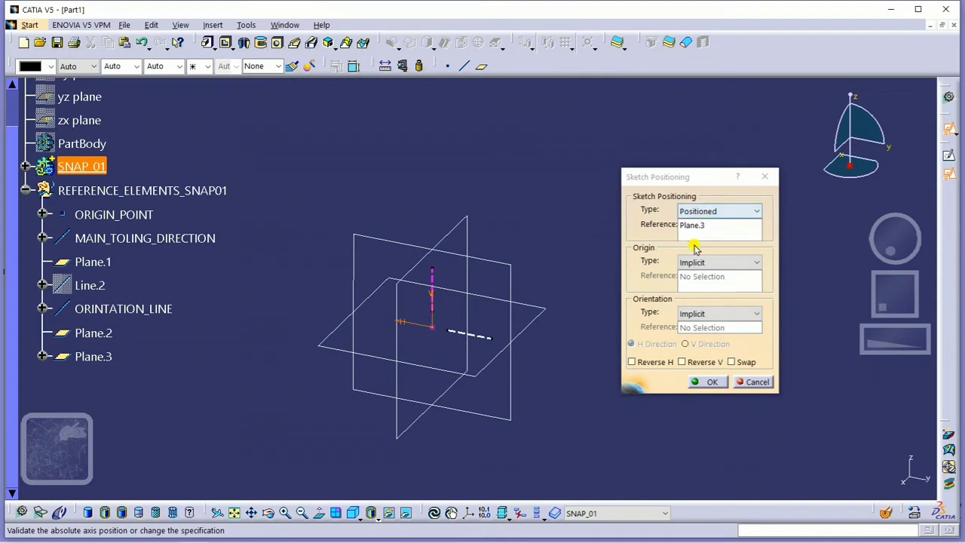
click(696, 262)
click(699, 294)
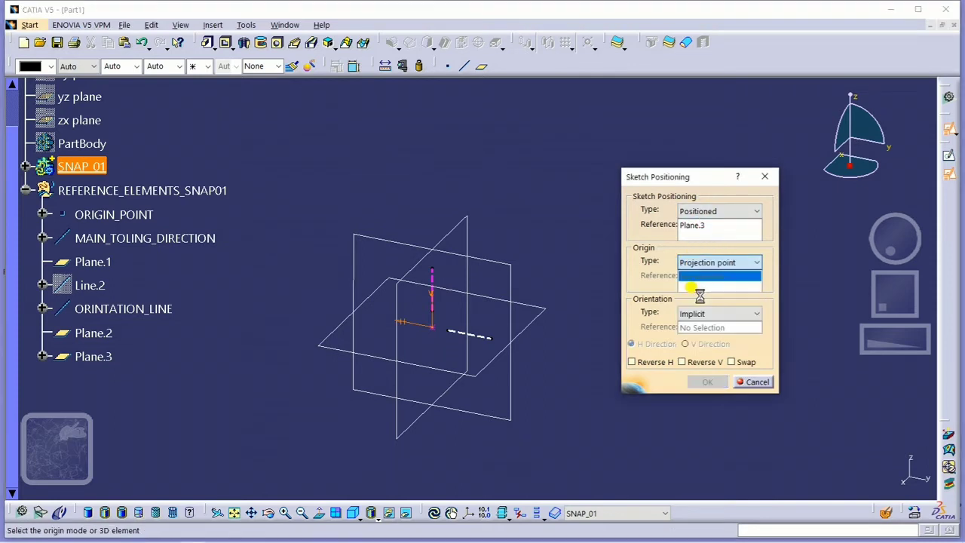
click(431, 333)
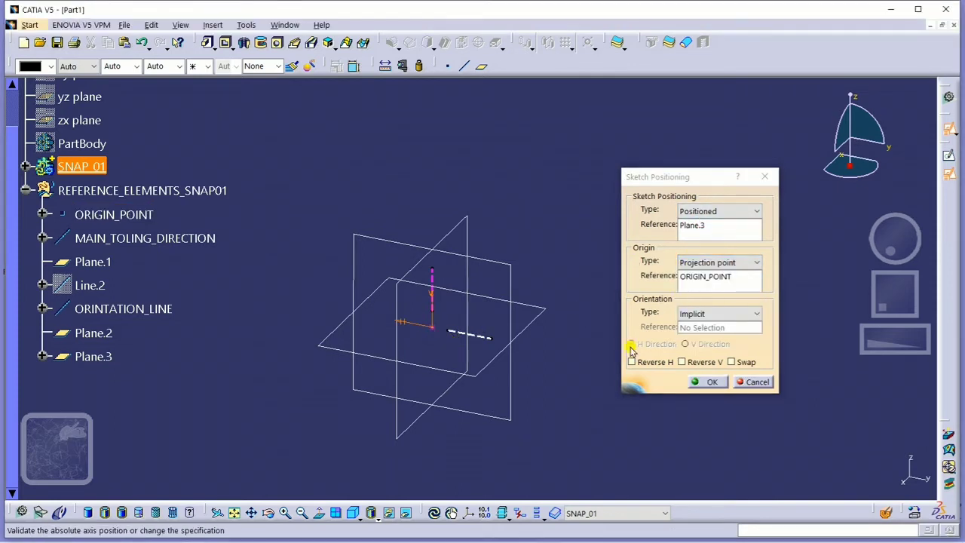
Step: Orient the sketch's H direction parallel to ORINTATION_LINE, reverse only the V direction and enter the sketch
click(701, 313)
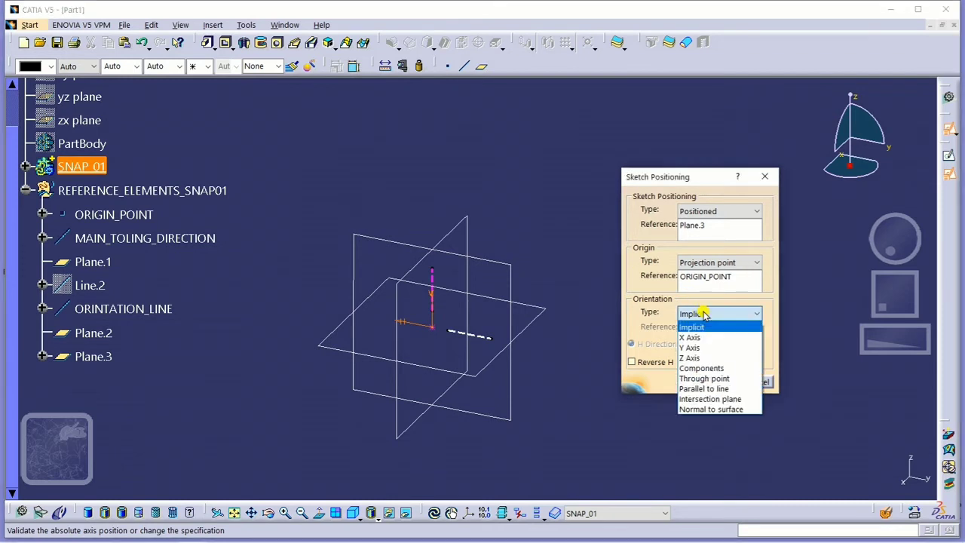
click(705, 389)
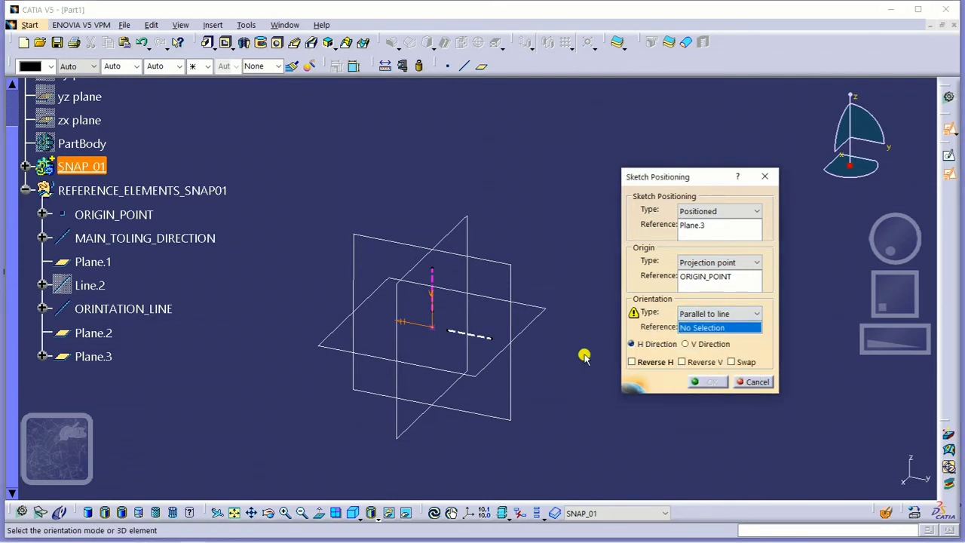
click(483, 337)
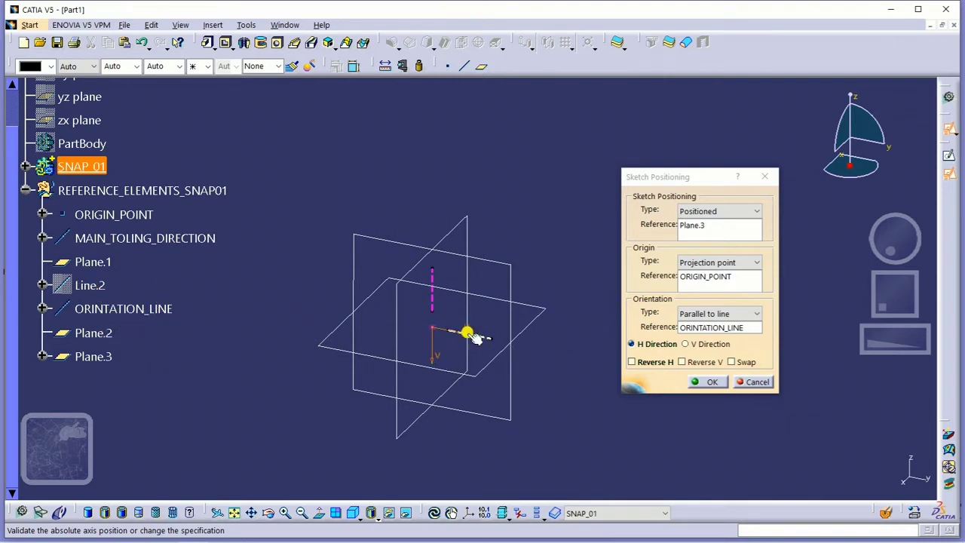
click(632, 362)
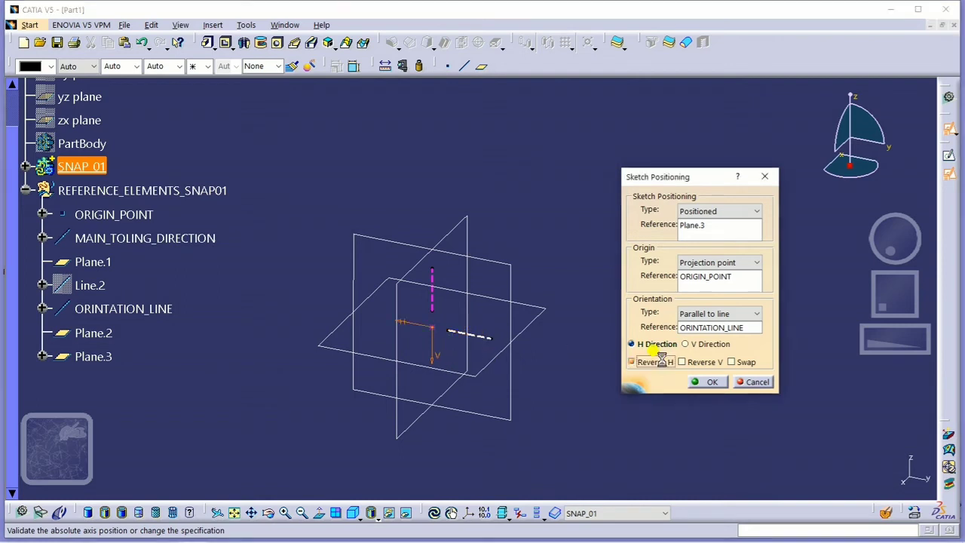
click(695, 362)
click(658, 362)
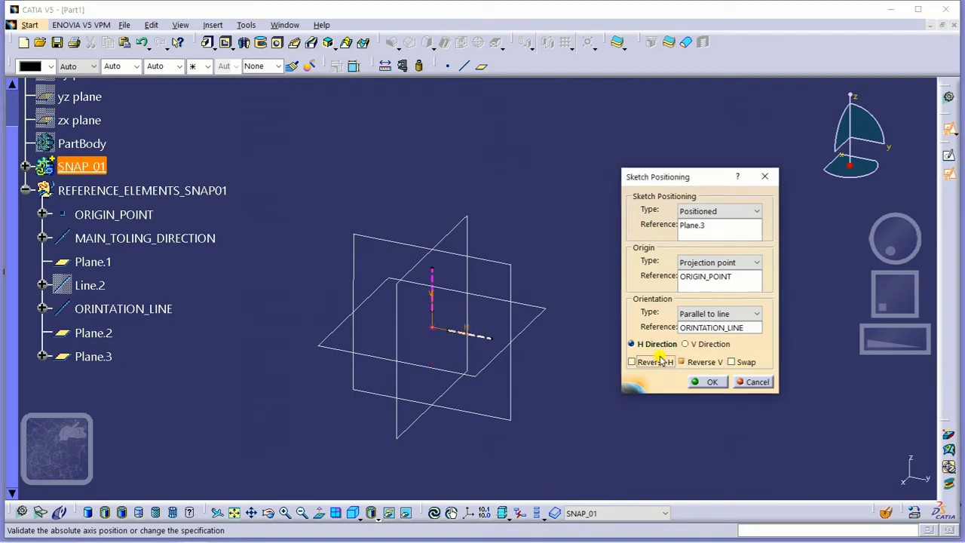
click(710, 382)
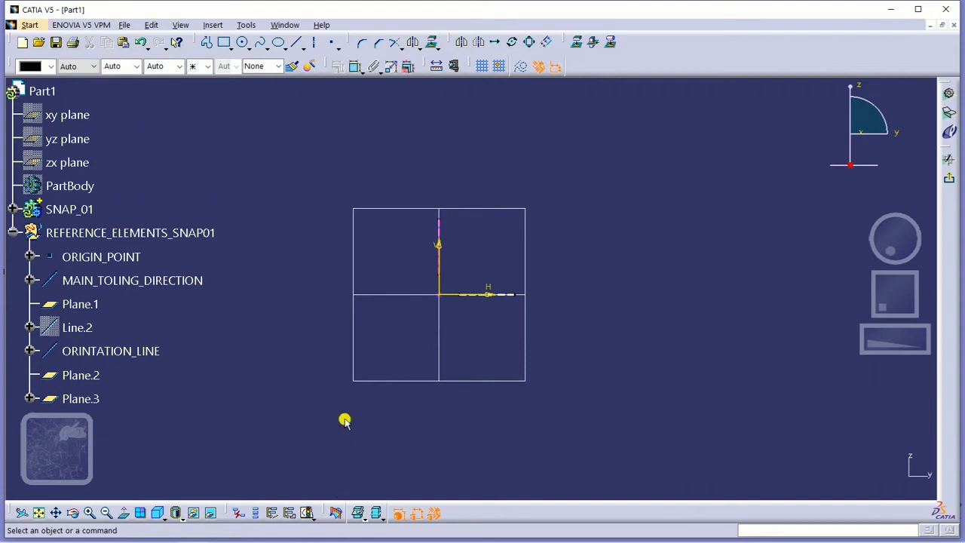
Step: Draw the closed snap profile with a flat top about 7 mm wide, a hooked head and a stem ending about 39 mm below the origin
middle_drag(344, 421, 362, 422)
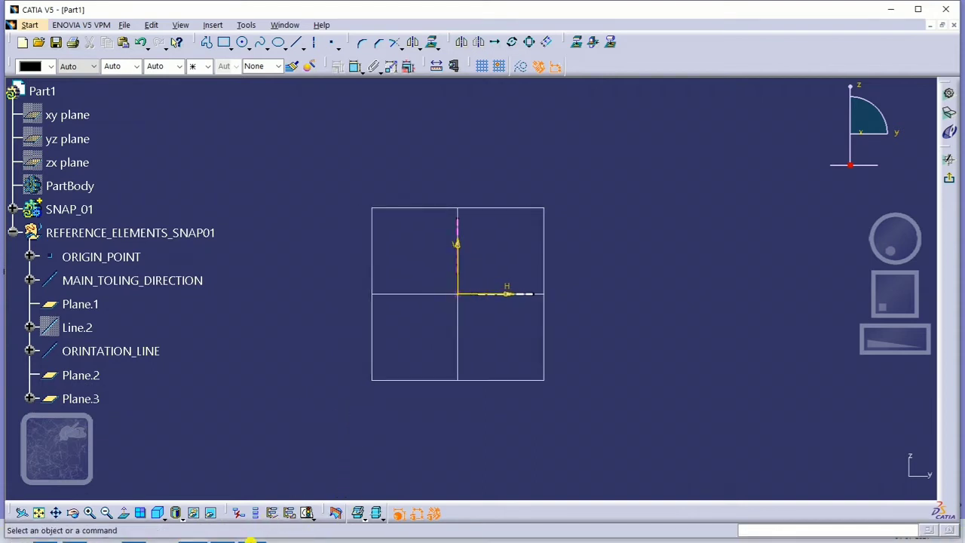
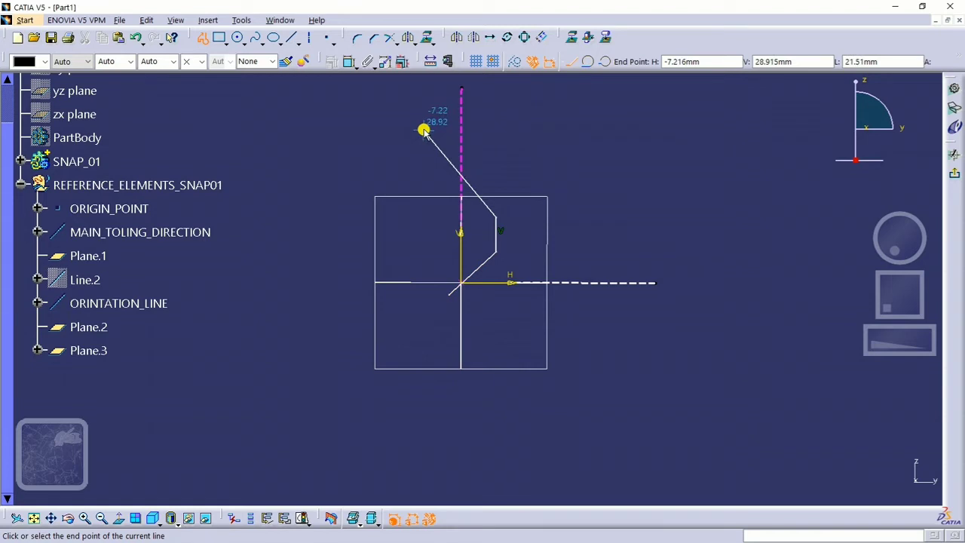
click(449, 137)
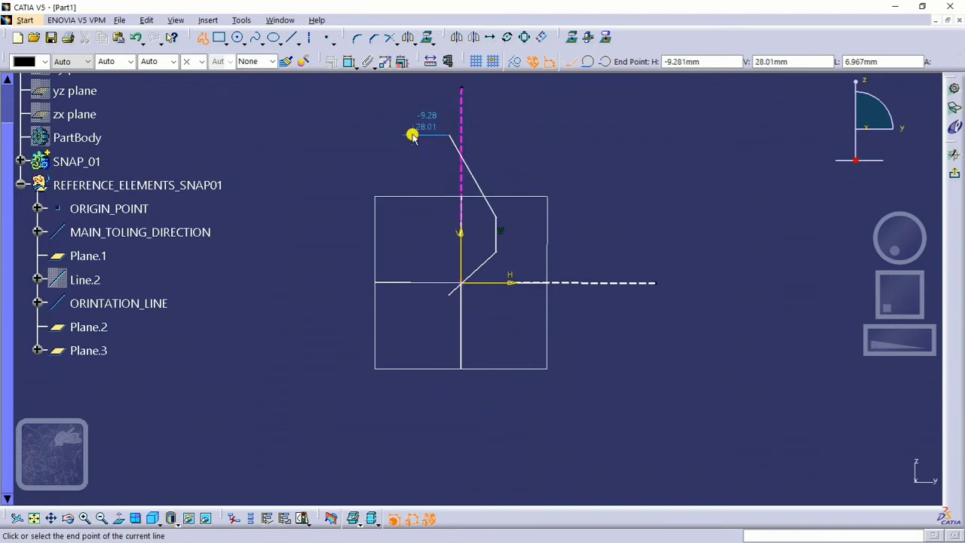
click(412, 136)
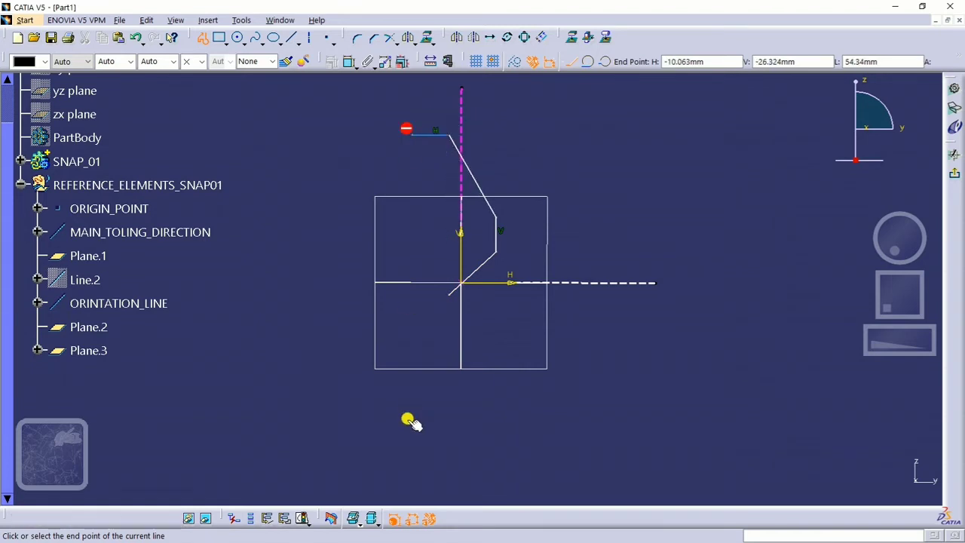
click(412, 487)
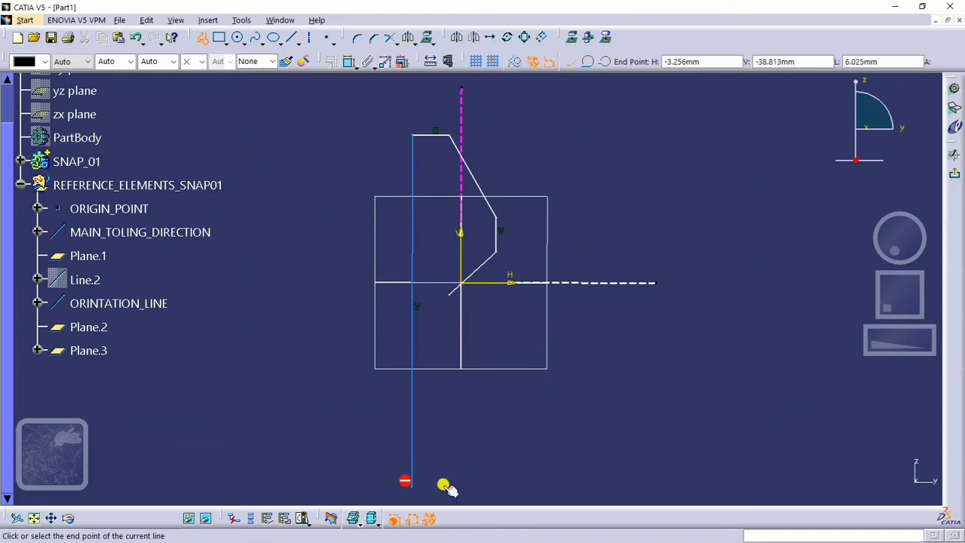
click(447, 486)
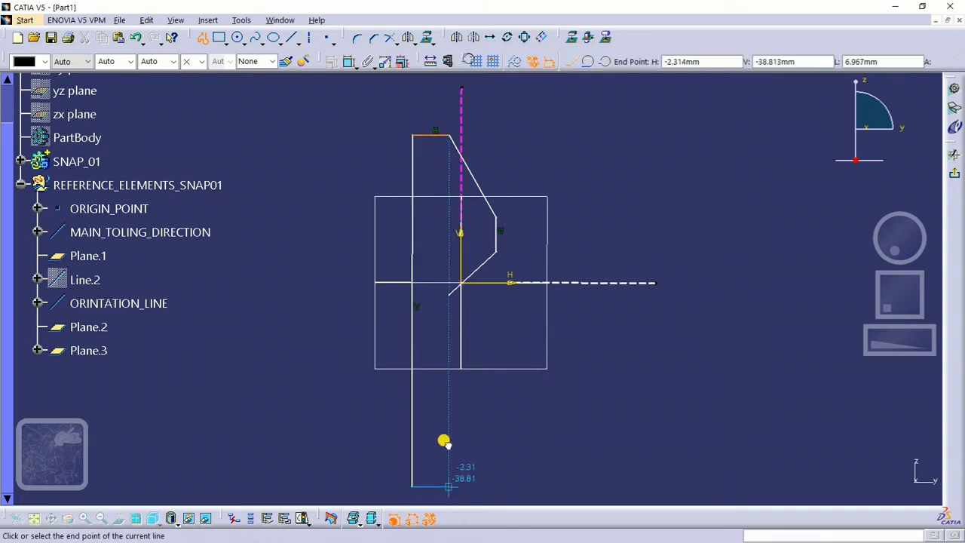
click(448, 293)
click(461, 283)
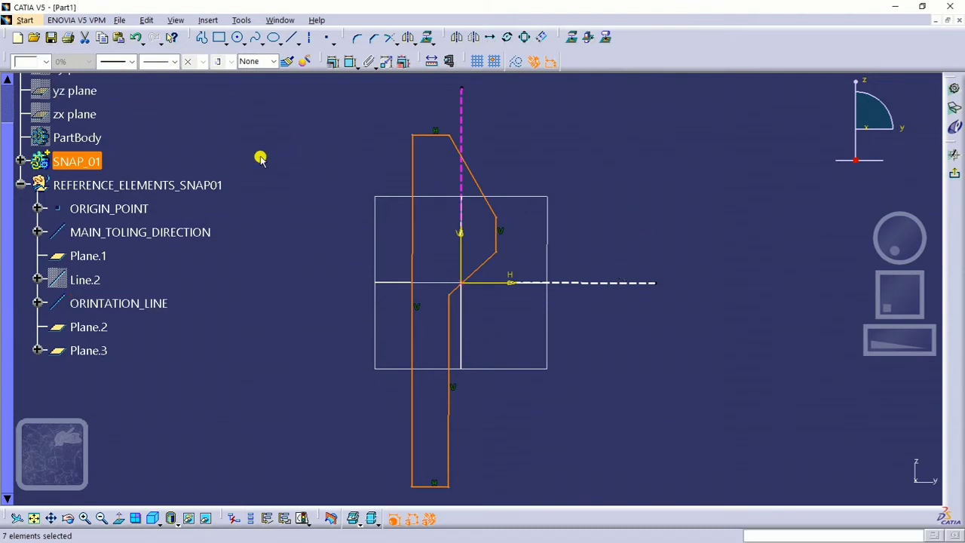
click(229, 171)
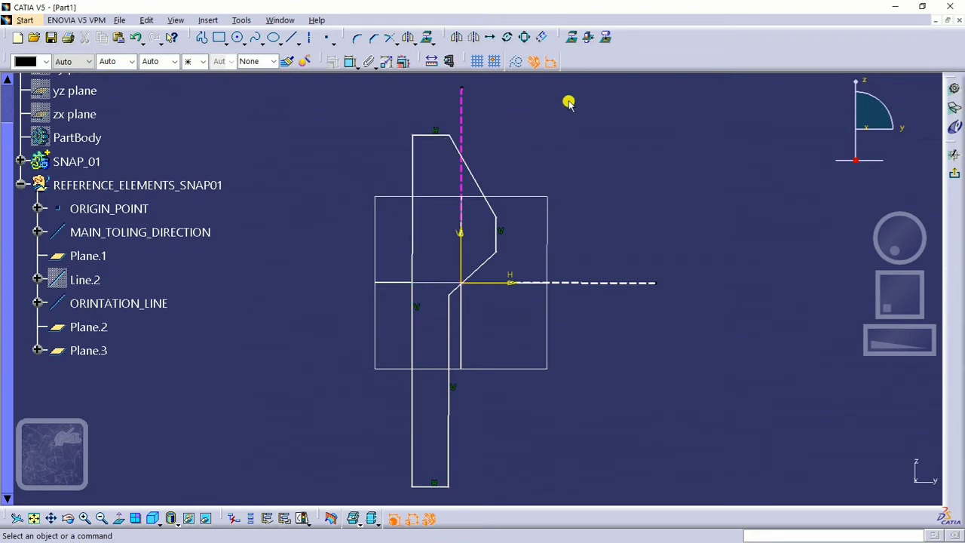
Step: Dimension the length of the hook's outer vertical edge and the width of the profile's top edge
click(350, 65)
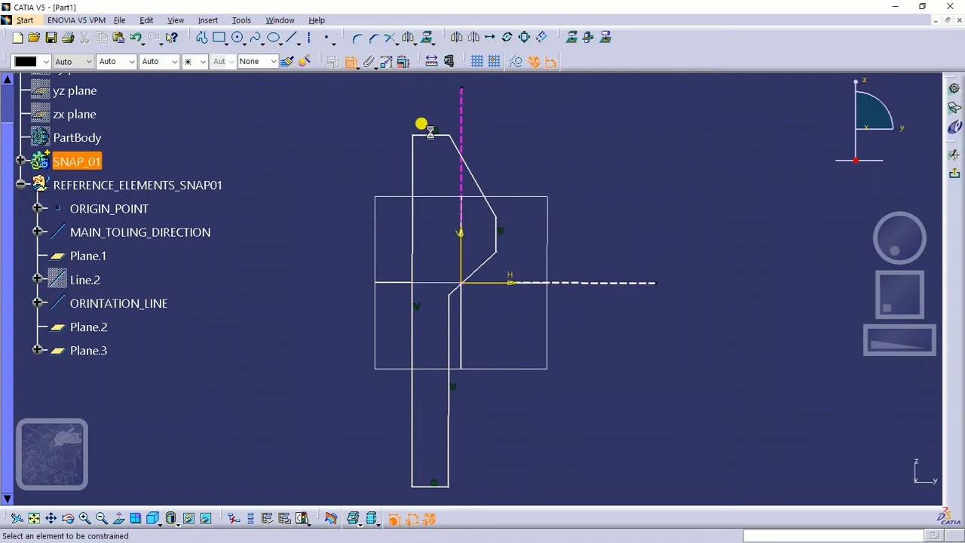
click(498, 225)
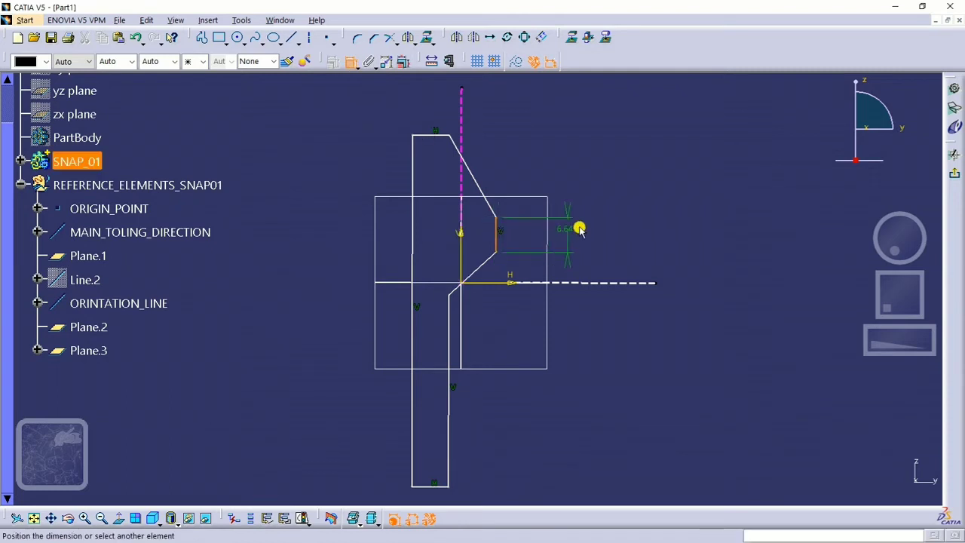
click(608, 199)
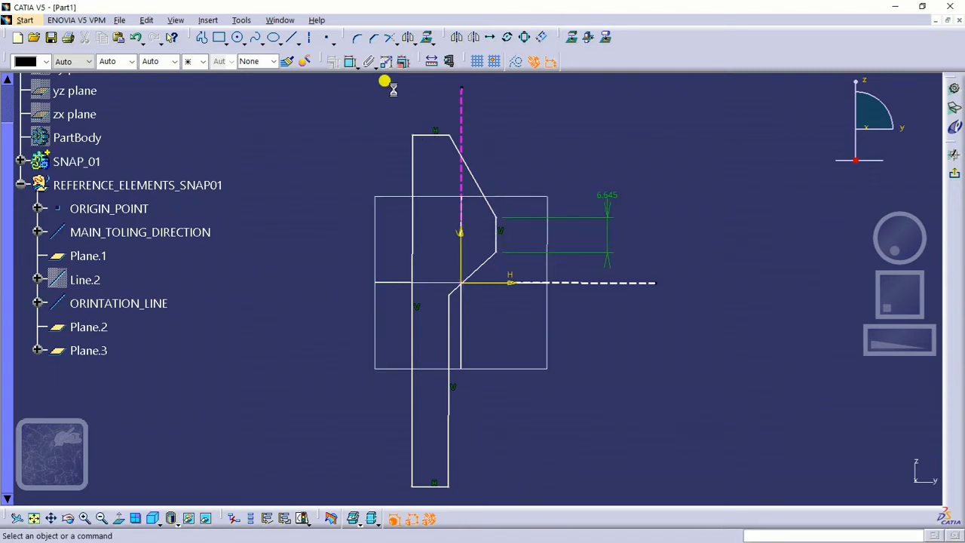
click(350, 62)
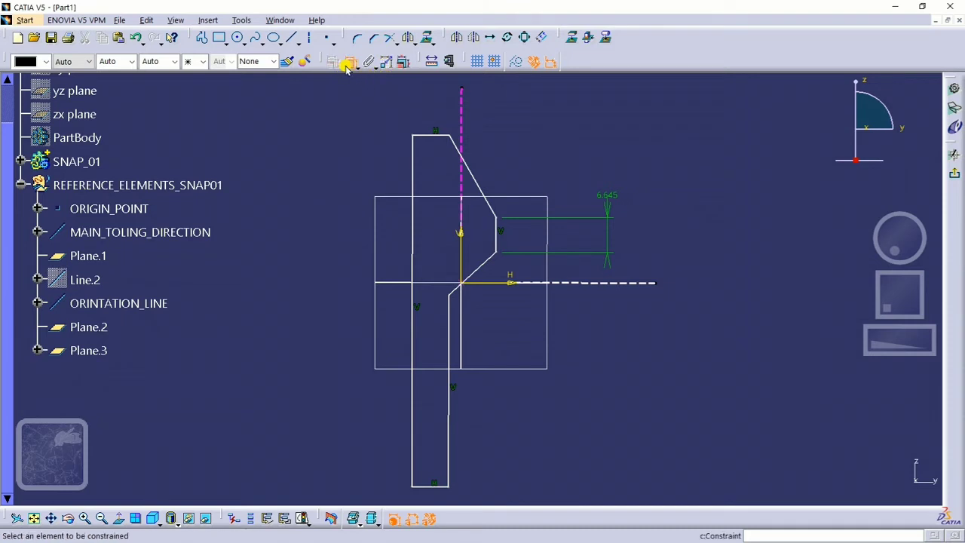
click(424, 134)
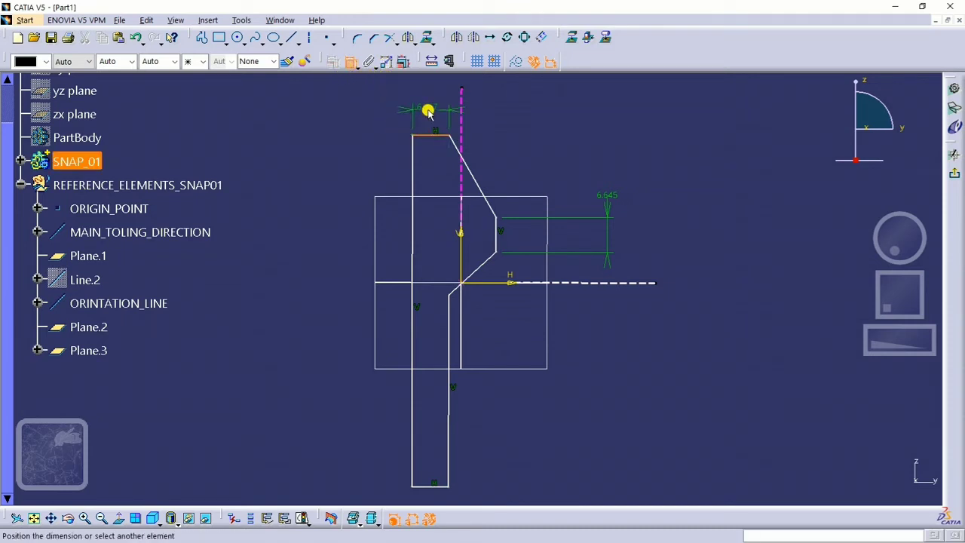
click(374, 104)
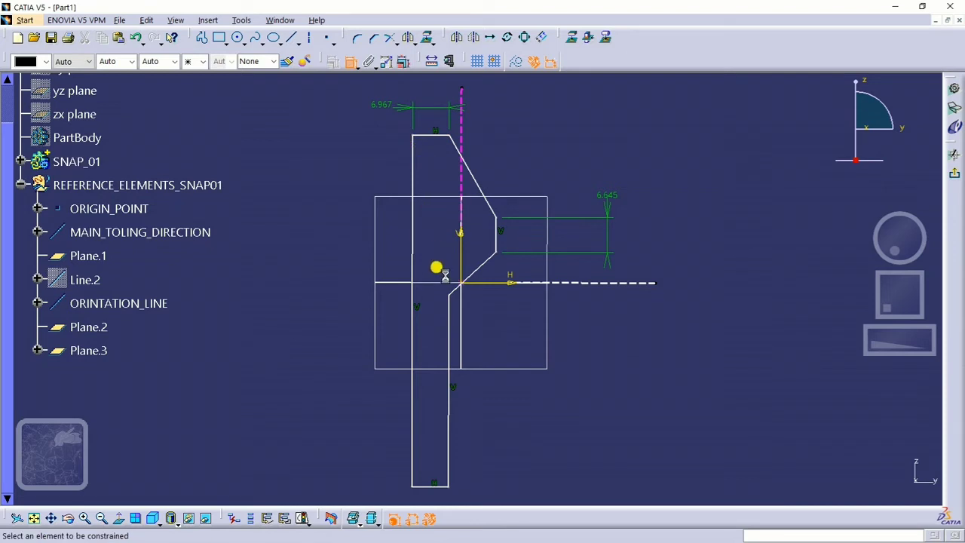
Step: Dimension the vertical distance from the sketch's H axis to the bottom edge of the stem
click(488, 284)
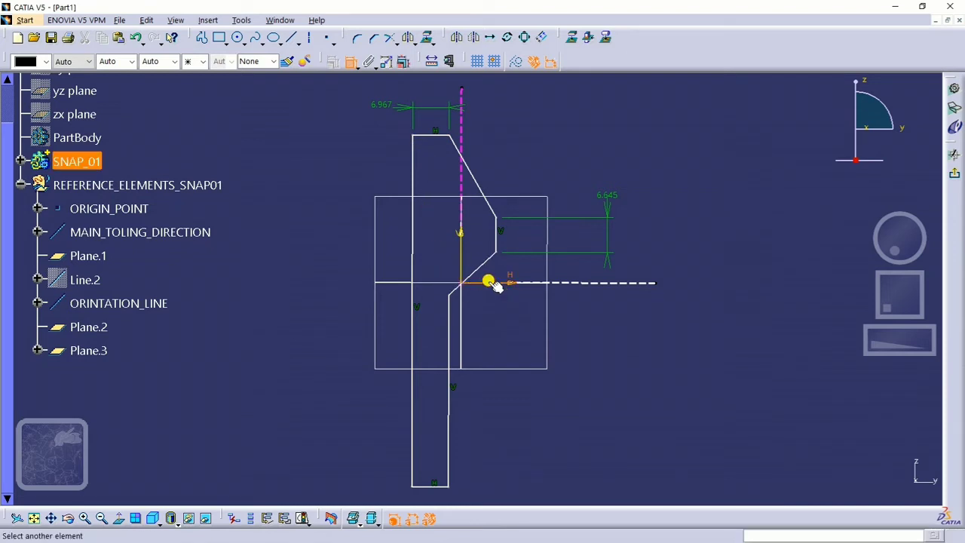
click(429, 486)
click(324, 387)
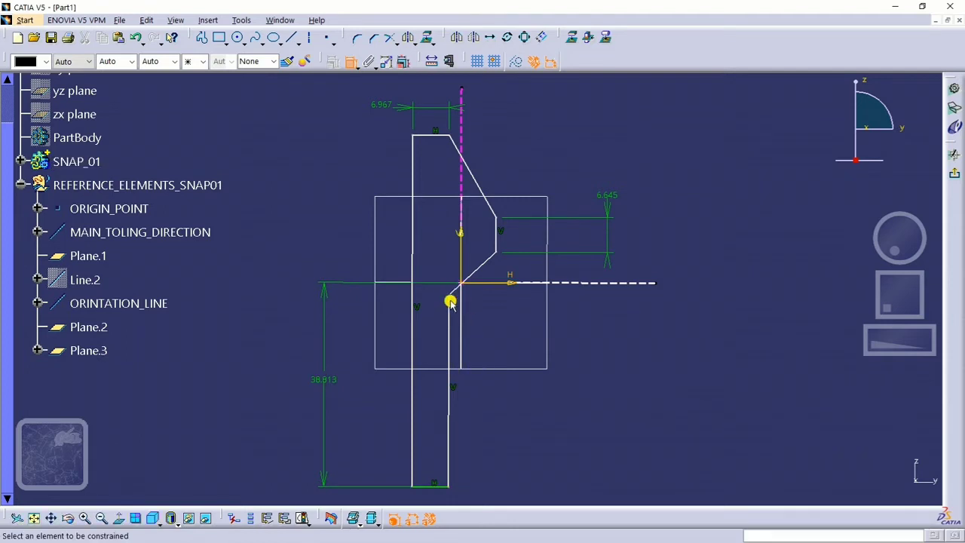
click(470, 271)
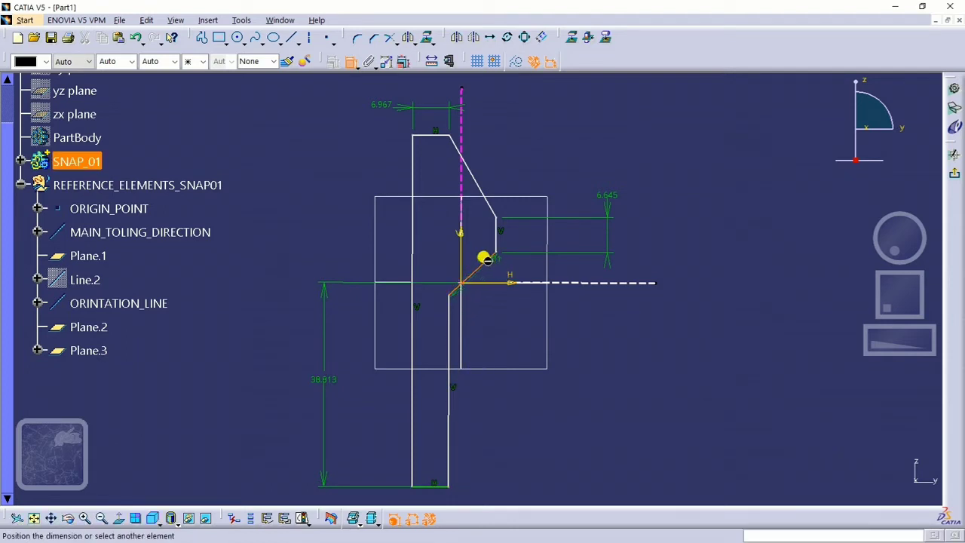
key(Escape)
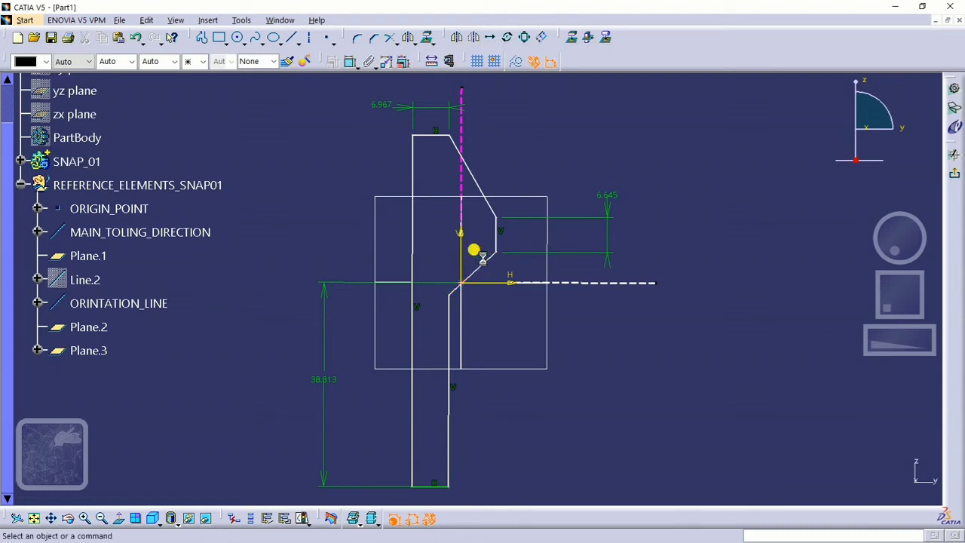
Step: Dimension the angle between the H axis and the hook's lower slanted edge, and between its upper slanted edge and outer vertical edge
click(353, 62)
click(488, 284)
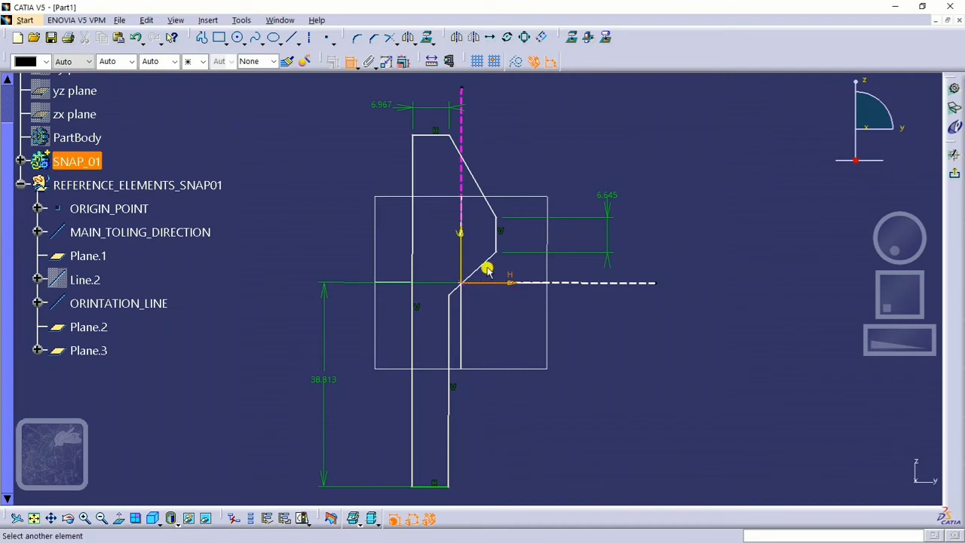
click(491, 256)
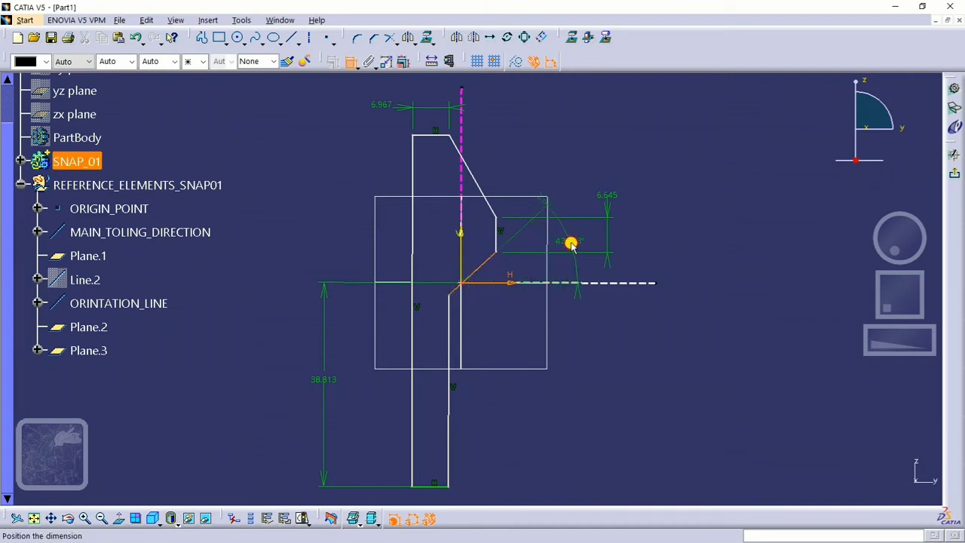
click(570, 241)
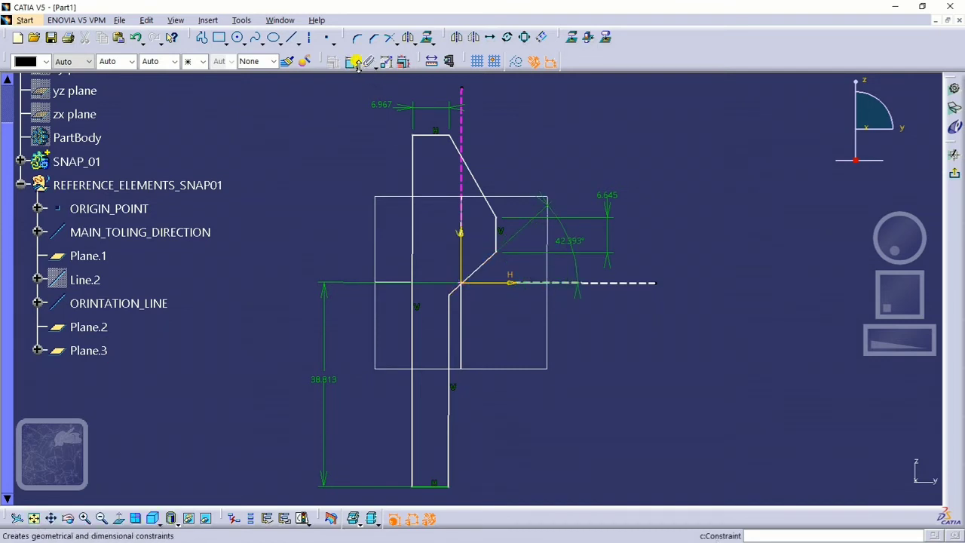
click(352, 64)
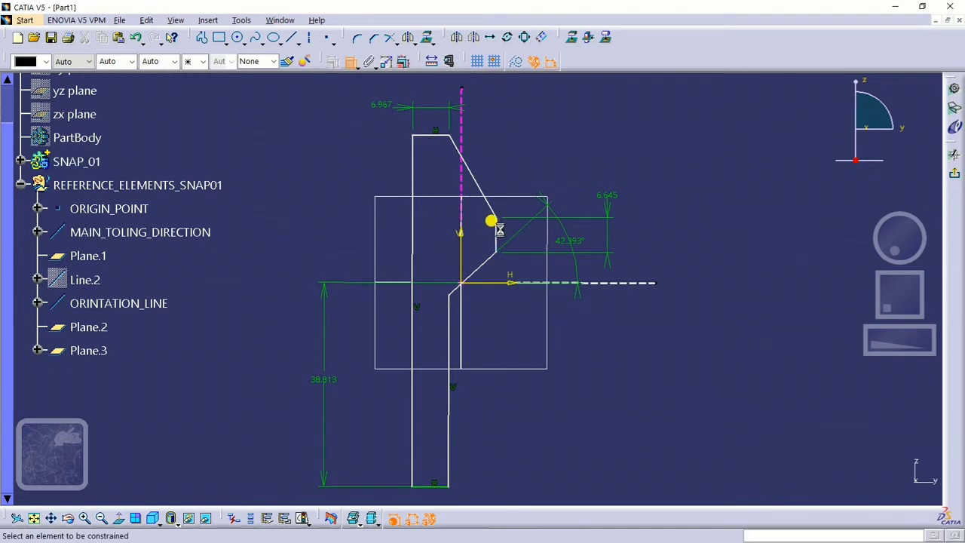
click(485, 197)
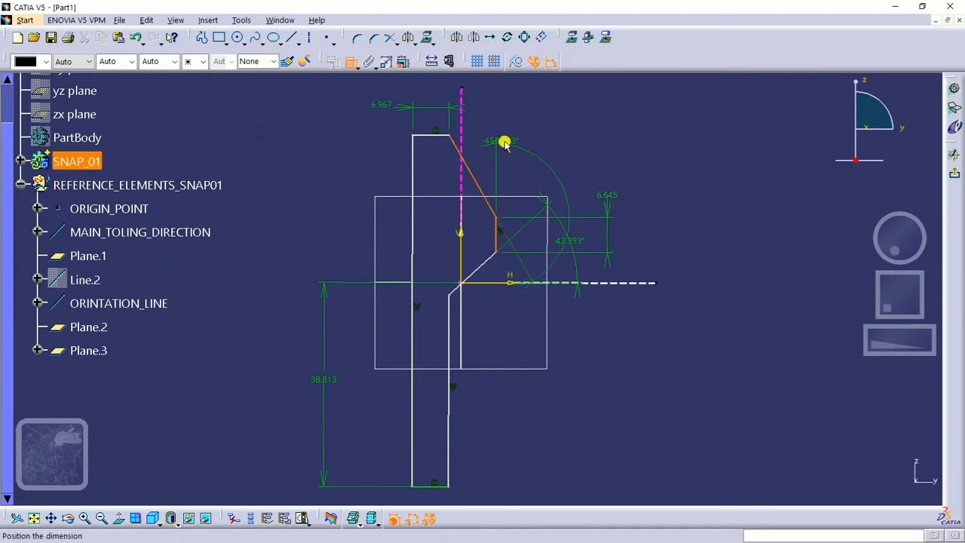
click(490, 125)
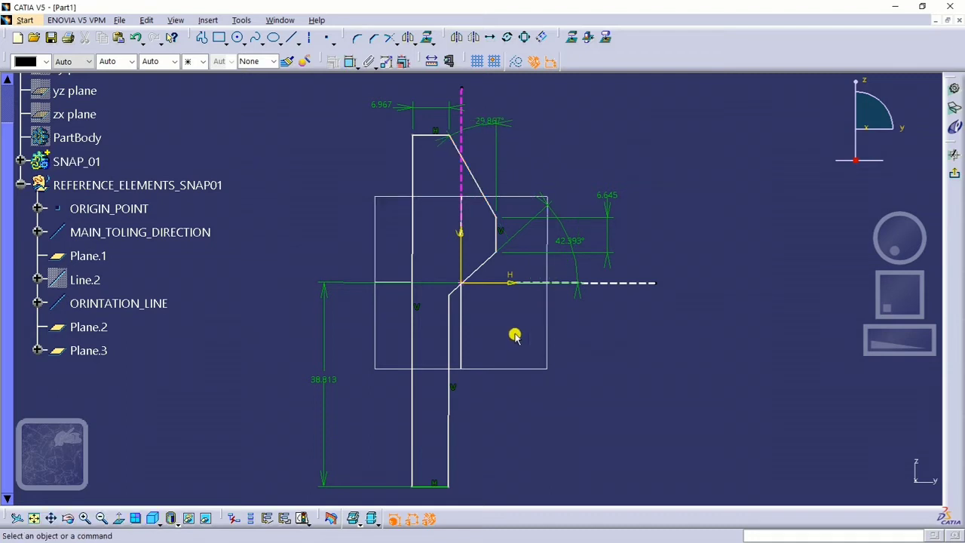
click(459, 260)
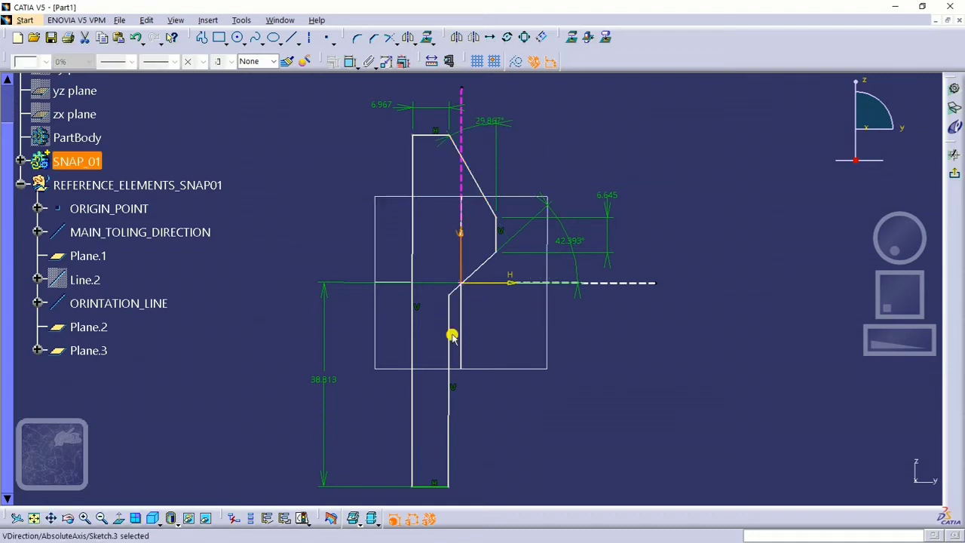
ctrl+click(450, 339)
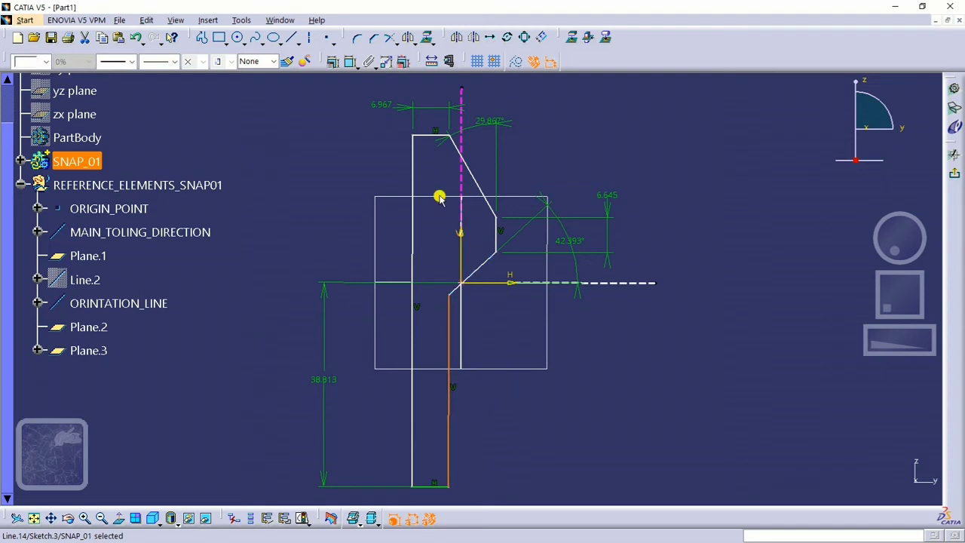
click(334, 62)
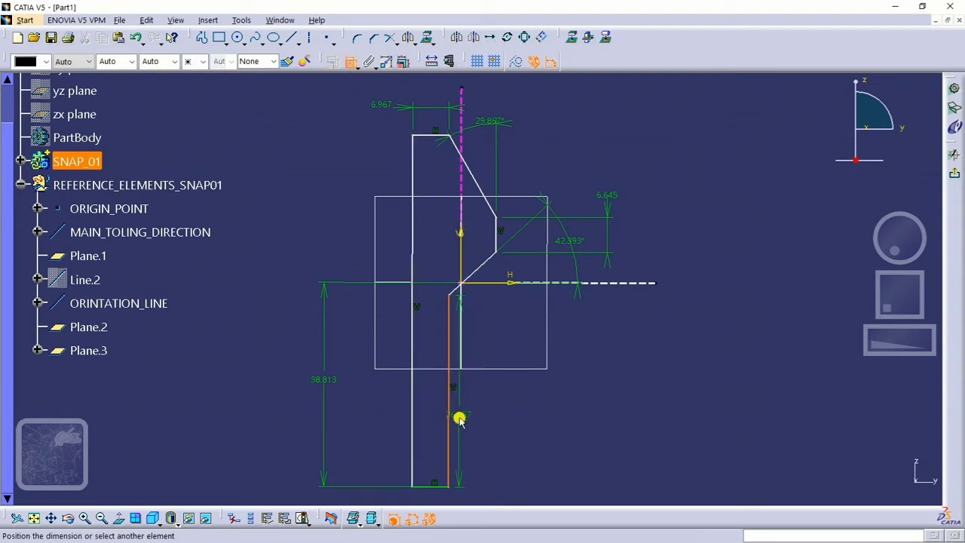
key(Escape)
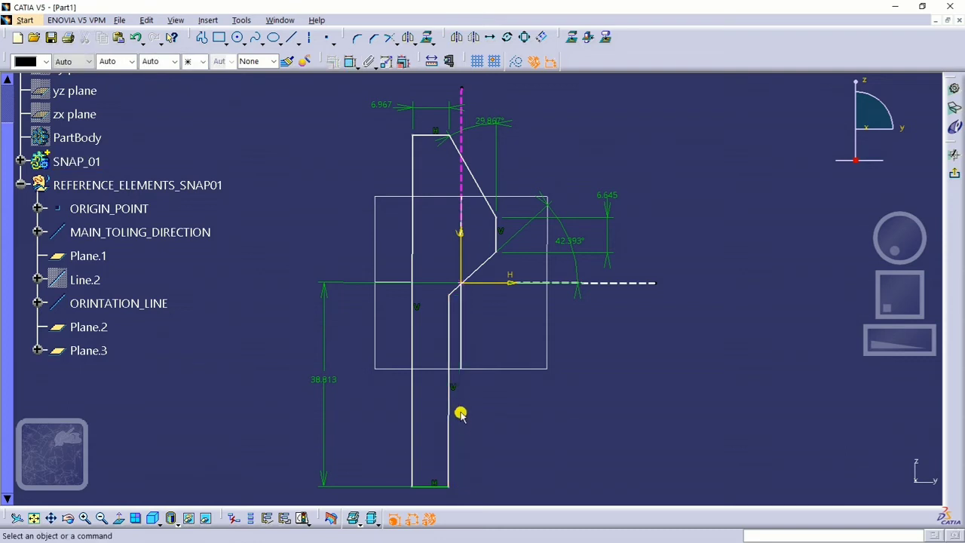
Step: Dimension the horizontal distance between the V axis and the hook-side vertical edge of the stem
click(350, 61)
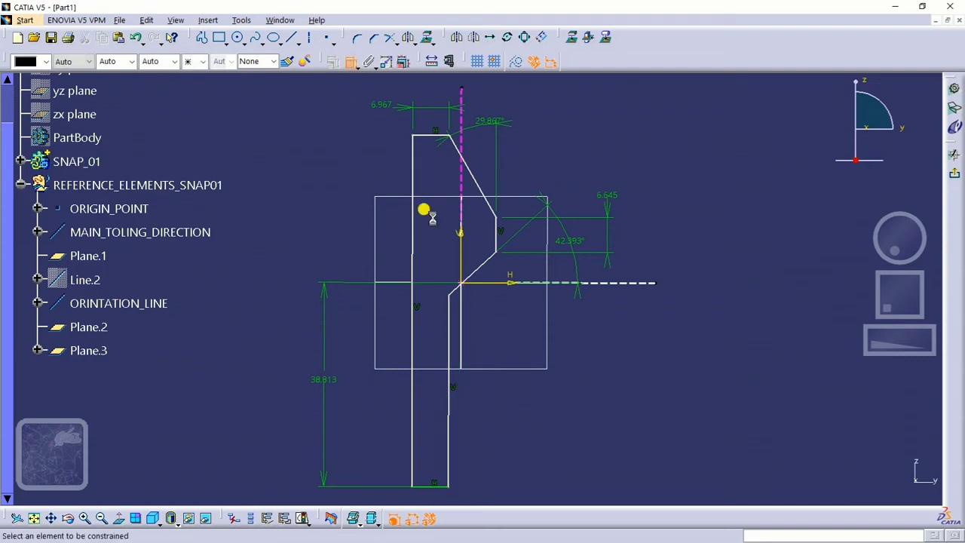
click(461, 268)
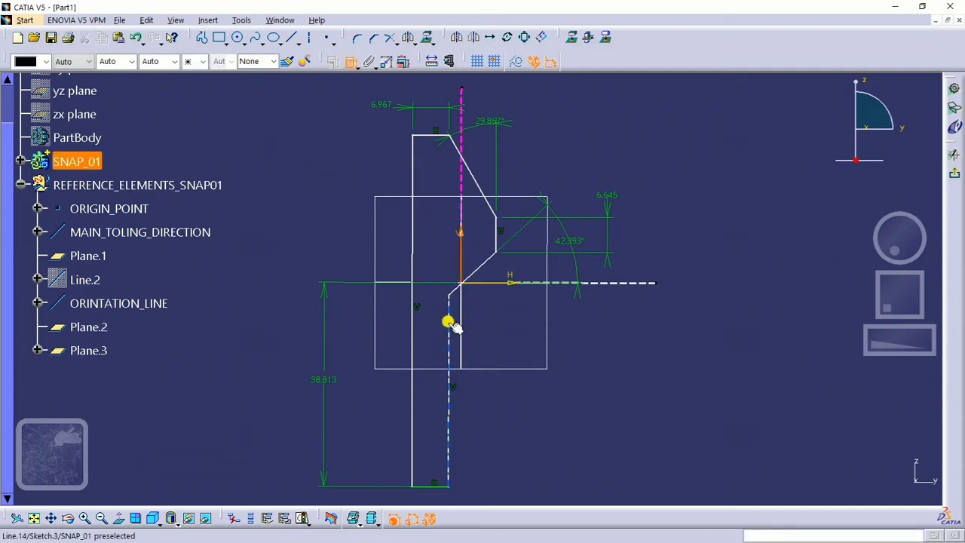
click(448, 321)
click(521, 407)
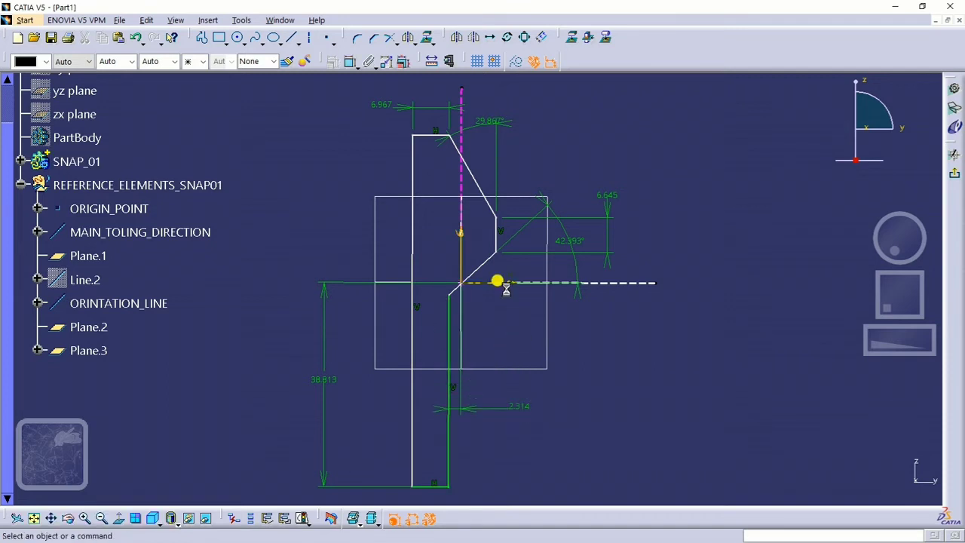
click(497, 239)
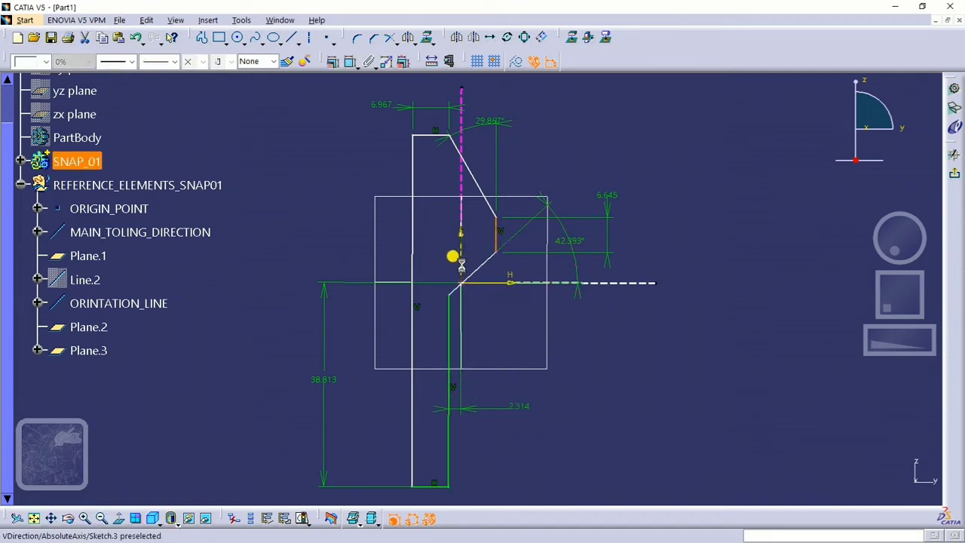
click(459, 260)
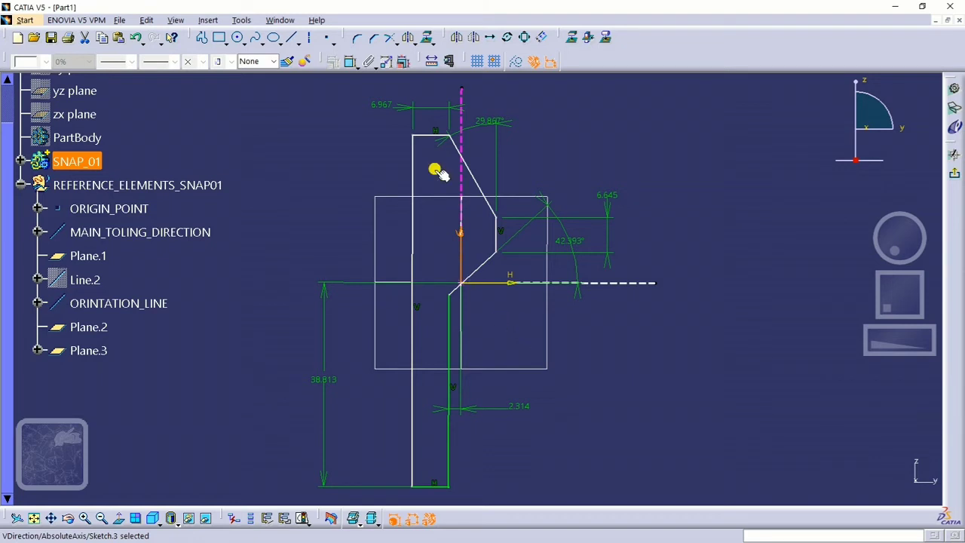
click(351, 66)
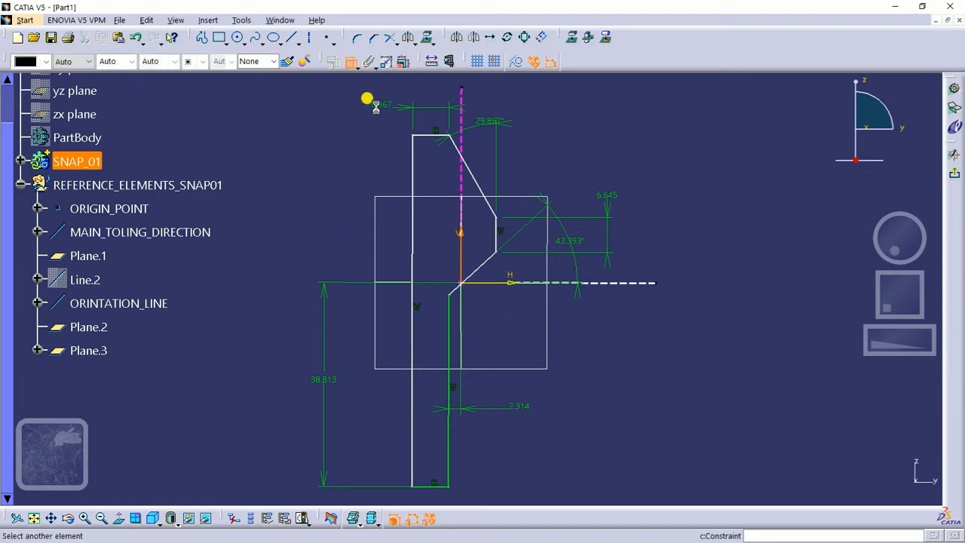
click(499, 240)
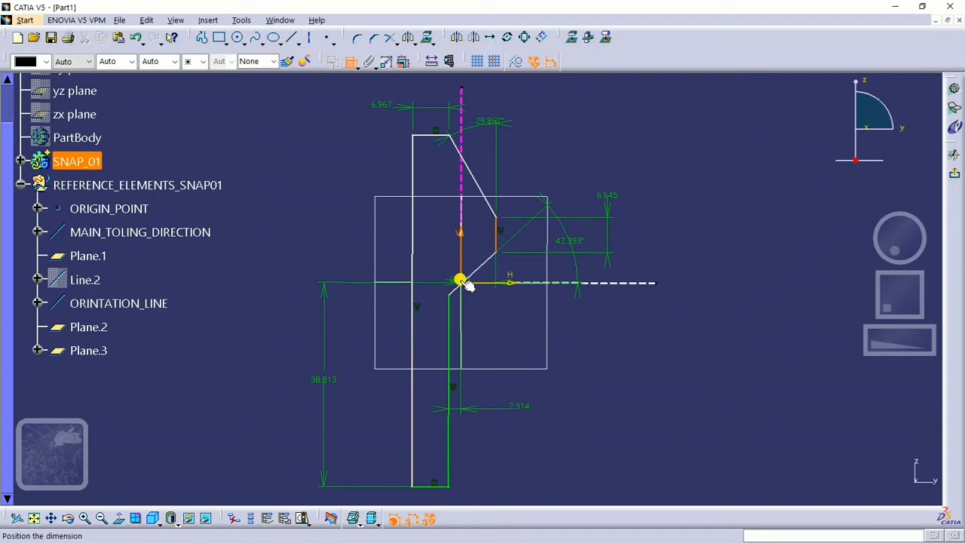
key(Escape)
key(Escape)
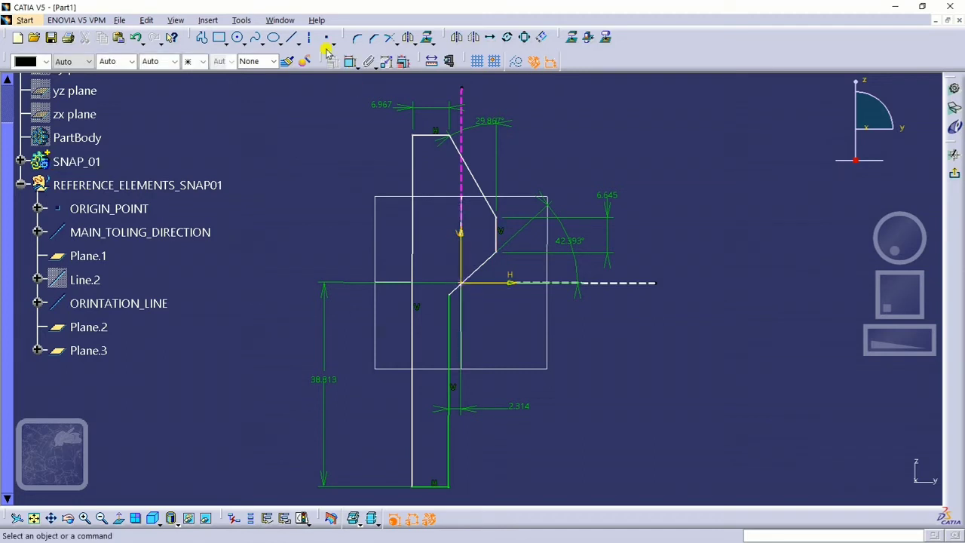
Step: Dimension the horizontal distance between the V axis and the hook's outer vertical edge
click(351, 62)
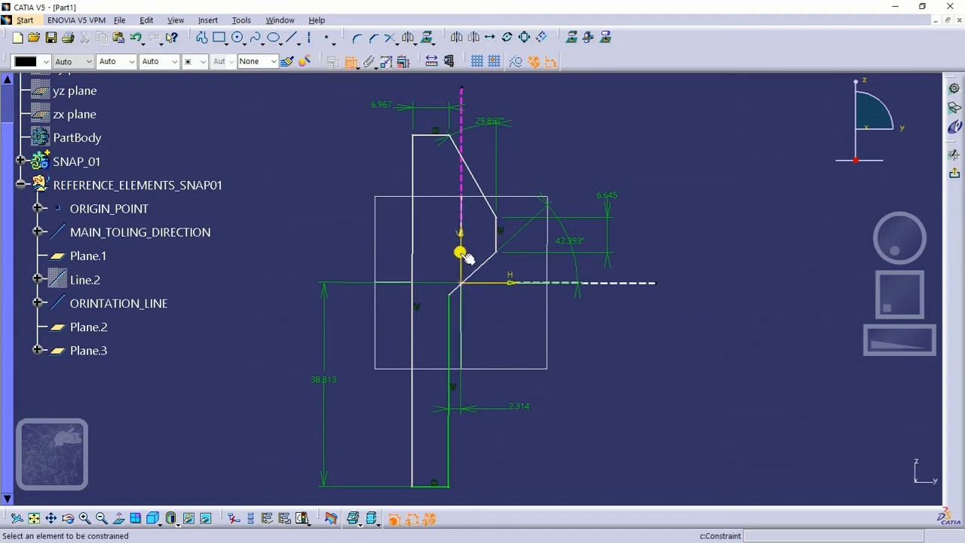
click(498, 235)
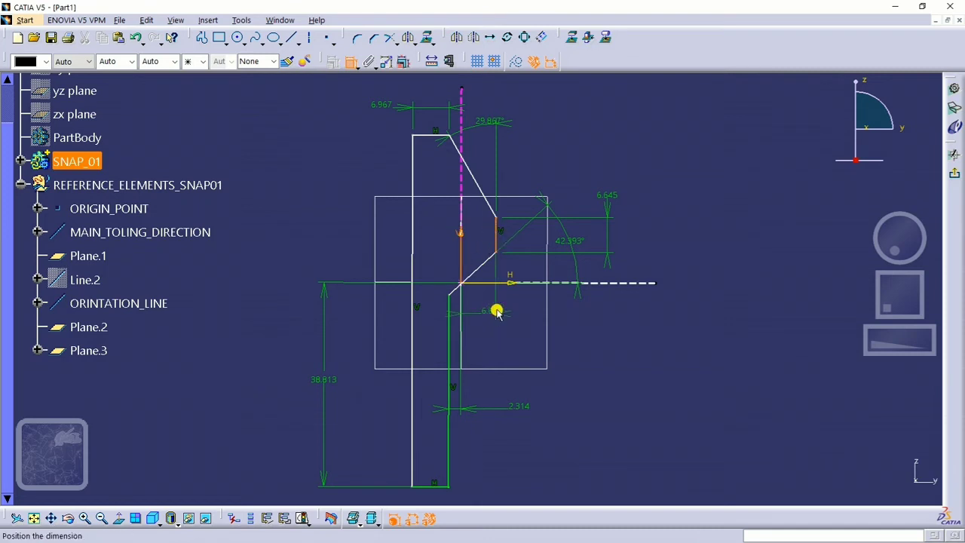
click(499, 342)
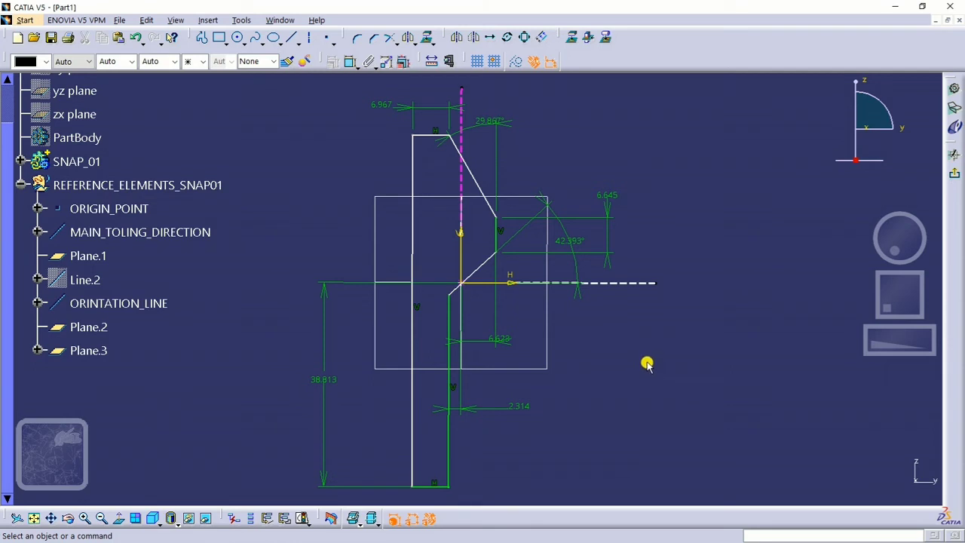
Step: Shorten the hook's outer vertical edge to about 1 mm through its length dimension
double_click(603, 200)
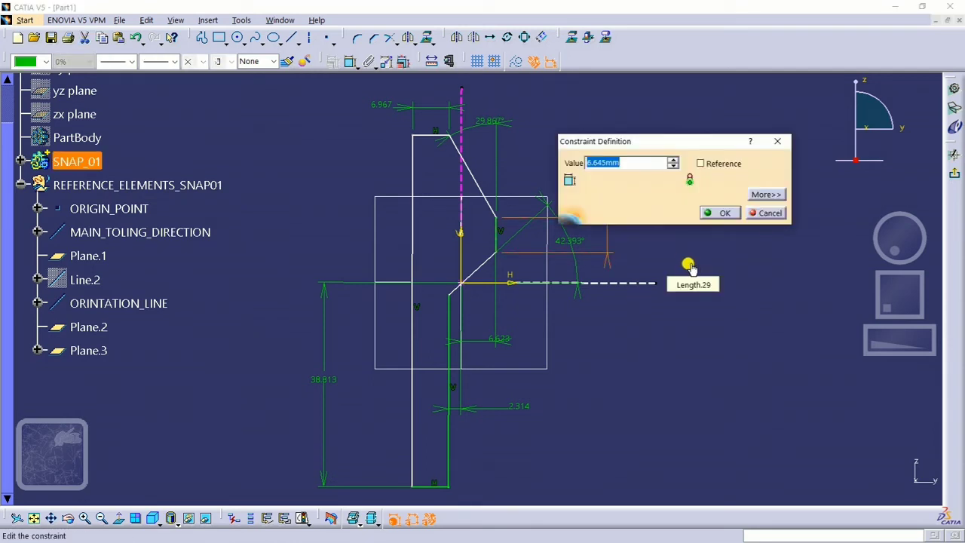
text(10)
key(Return)
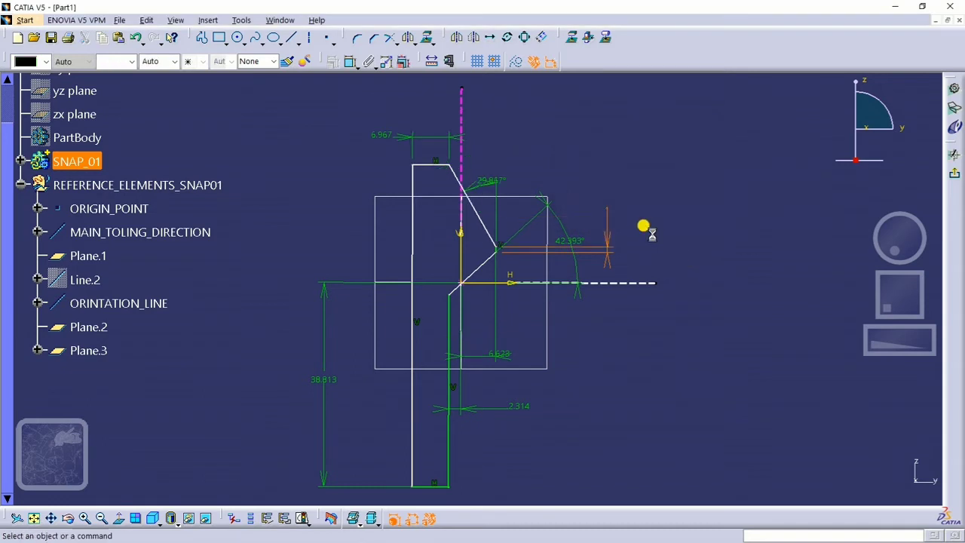
Step: Set the angle between the hook's upper slanted edge and outer vertical edge to 25°, and the lower slanted edge's angle to the H axis to 15°
click(492, 181)
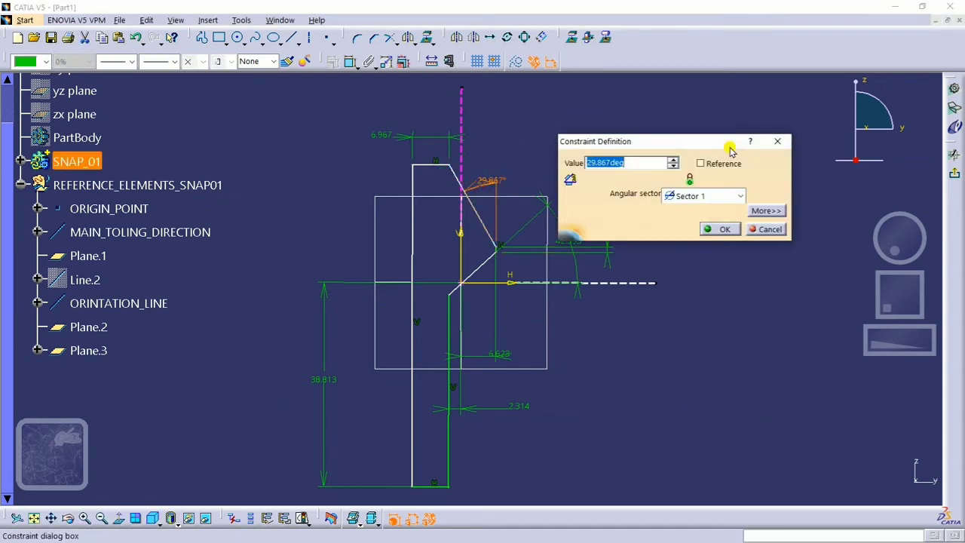
text(25)
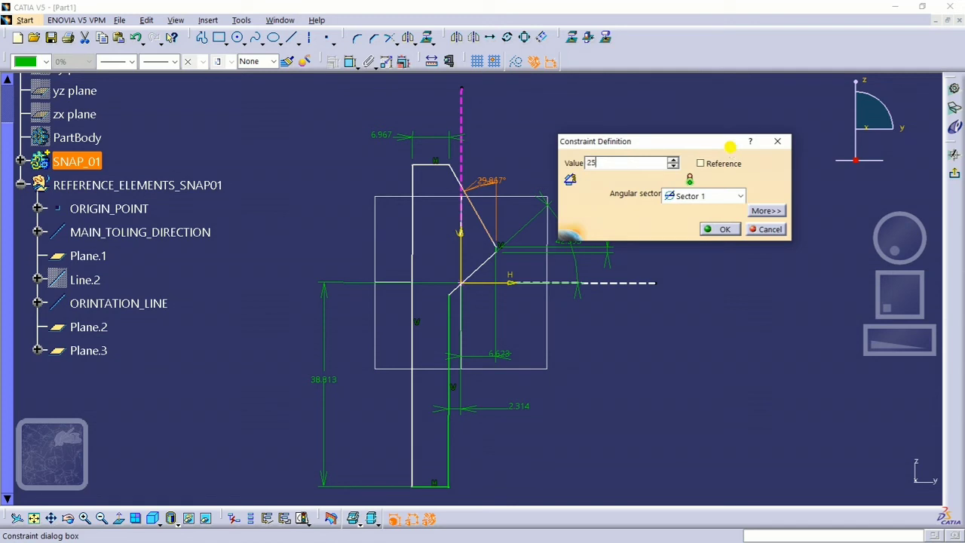
key(Return)
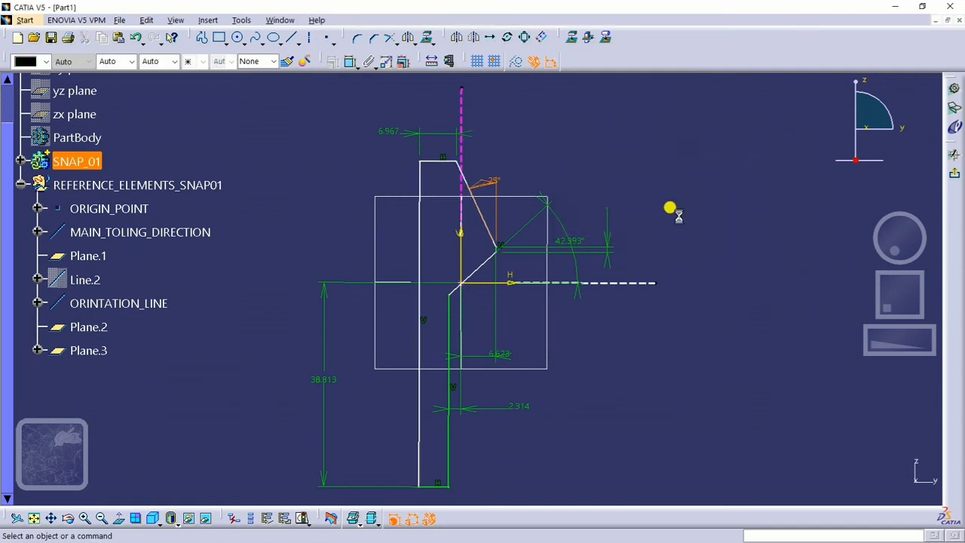
double_click(571, 240)
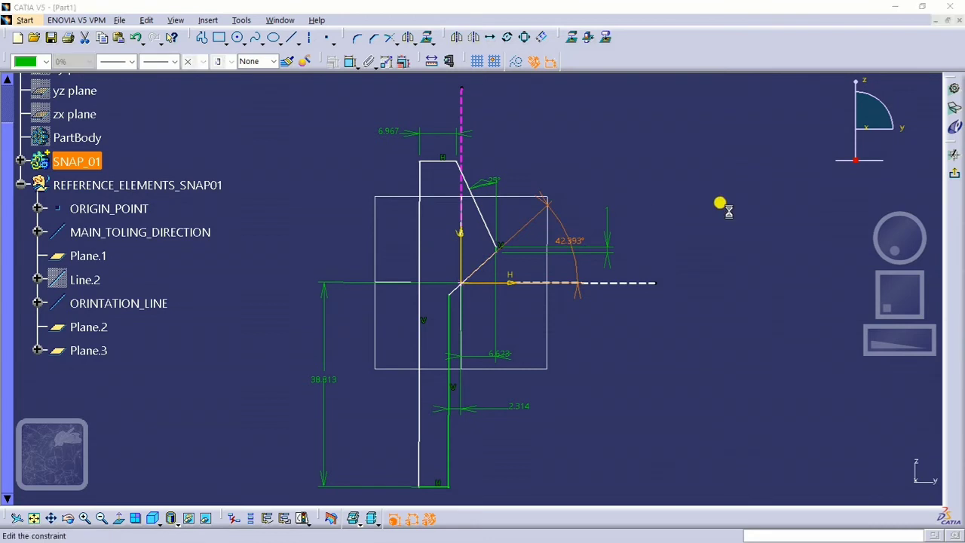
text(15)
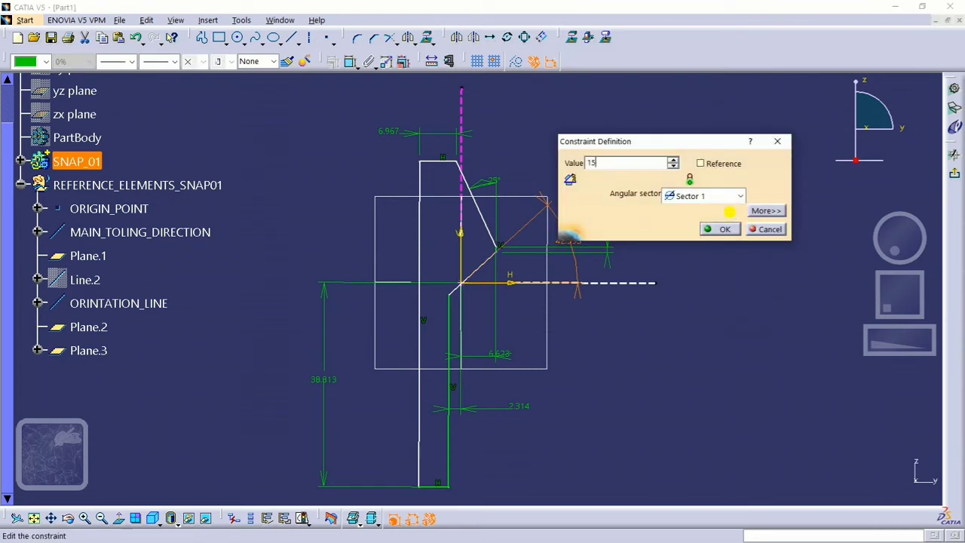
key(Return)
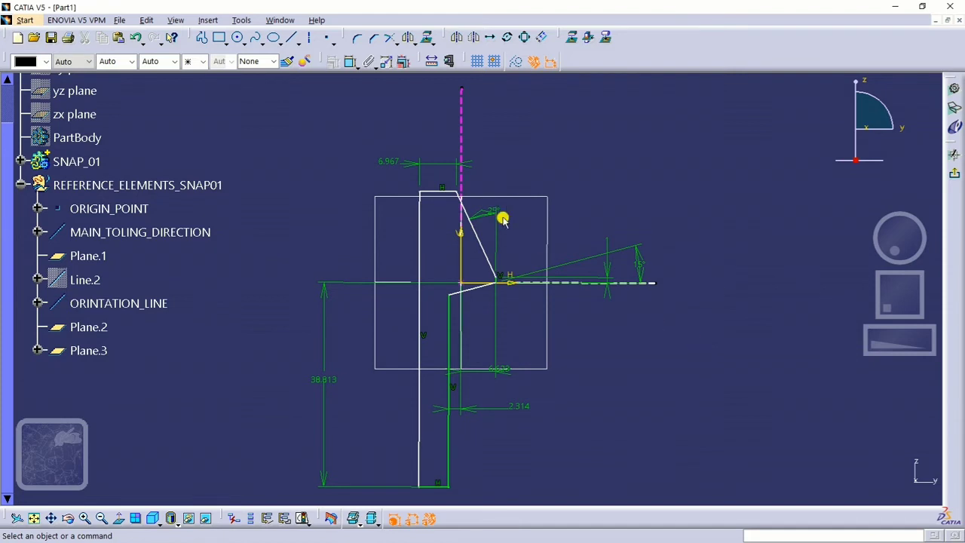
Step: Set the distances from the V axis to the stem's hook-side edge and to the hook's outer vertical edge to 1.2 mm each
double_click(519, 404)
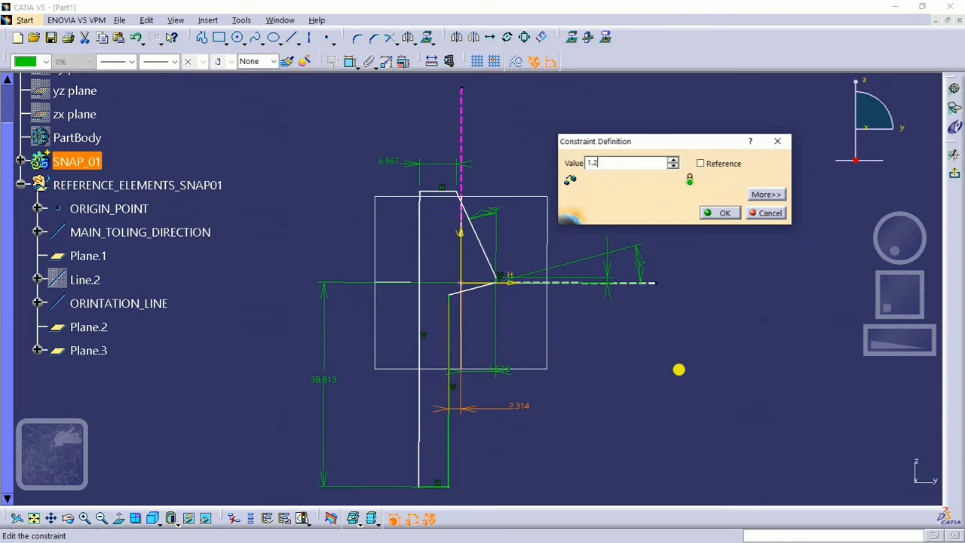
text(1.2)
key(Return)
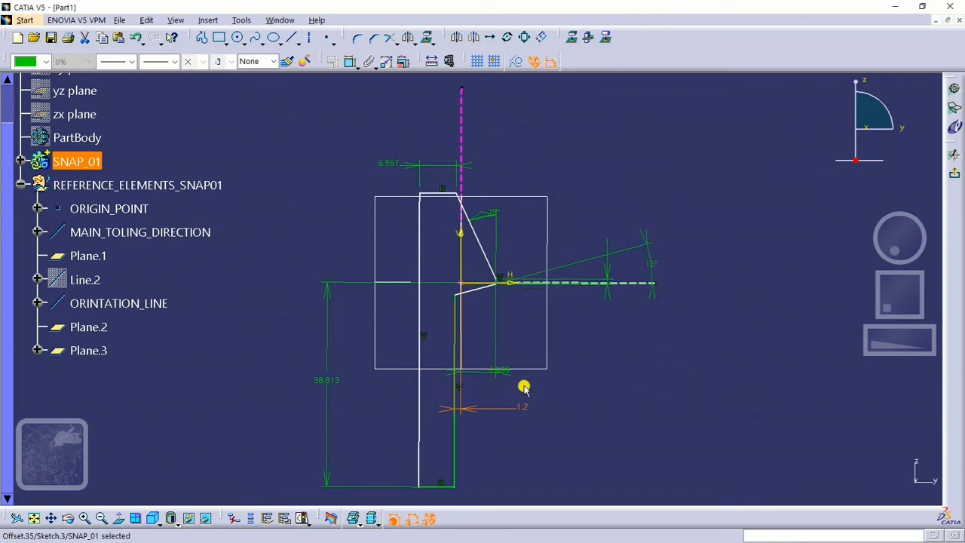
double_click(505, 370)
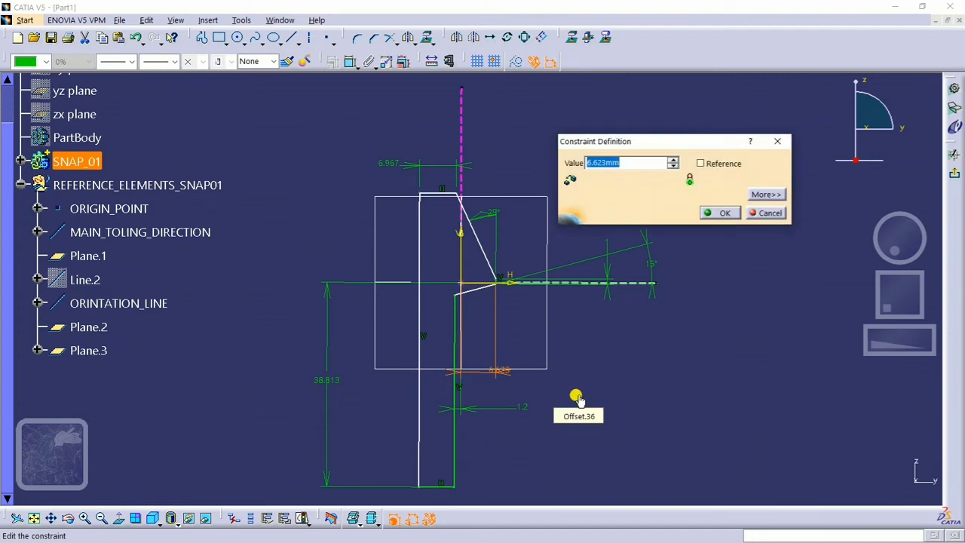
text(1.2)
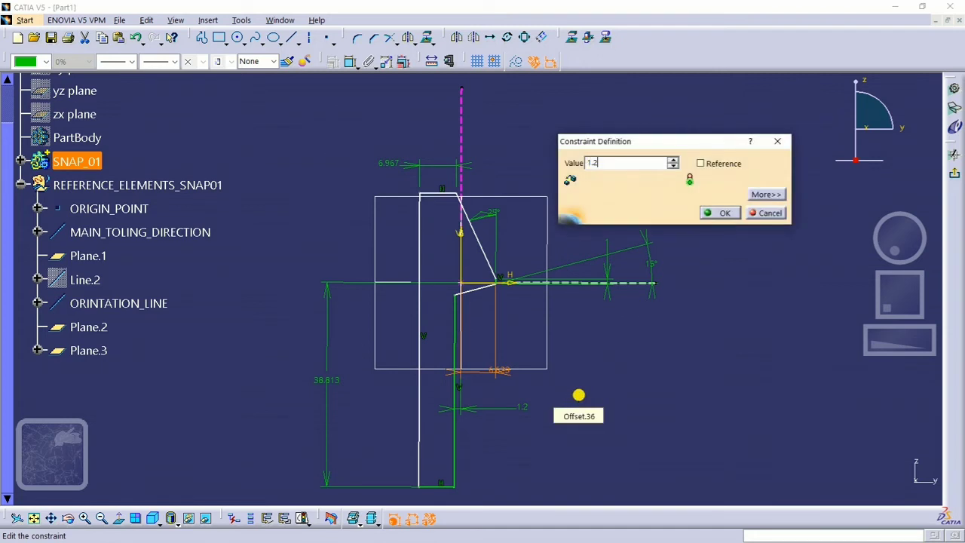
key(Return)
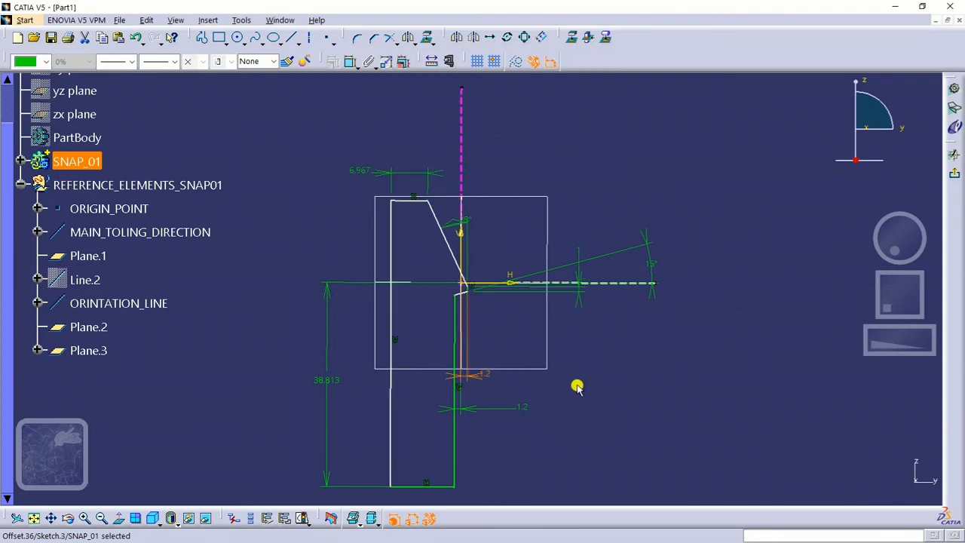
Step: Set the width of the profile's top edge to 1 mm and the distance from the H axis to the stem's bottom edge to 25 mm
middle_drag(576, 387, 590, 362)
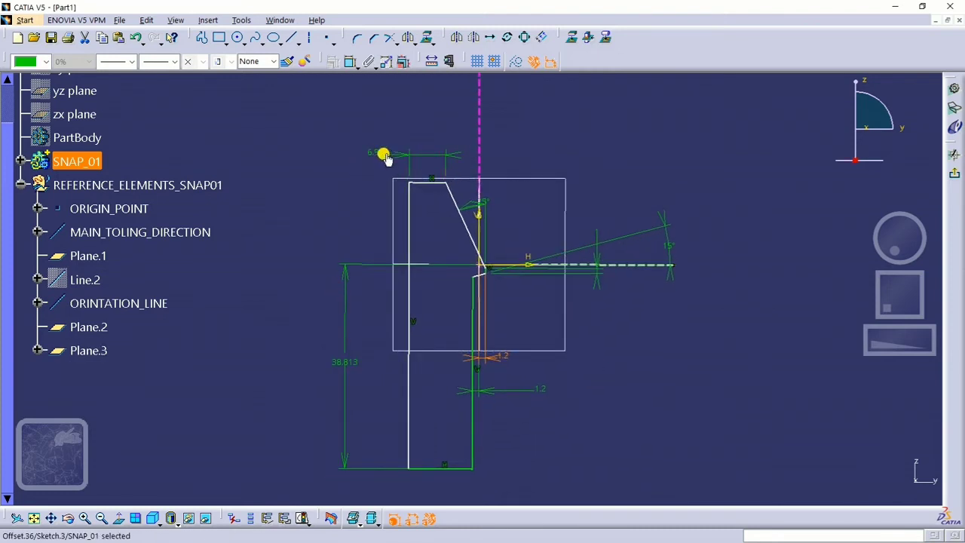
double_click(380, 150)
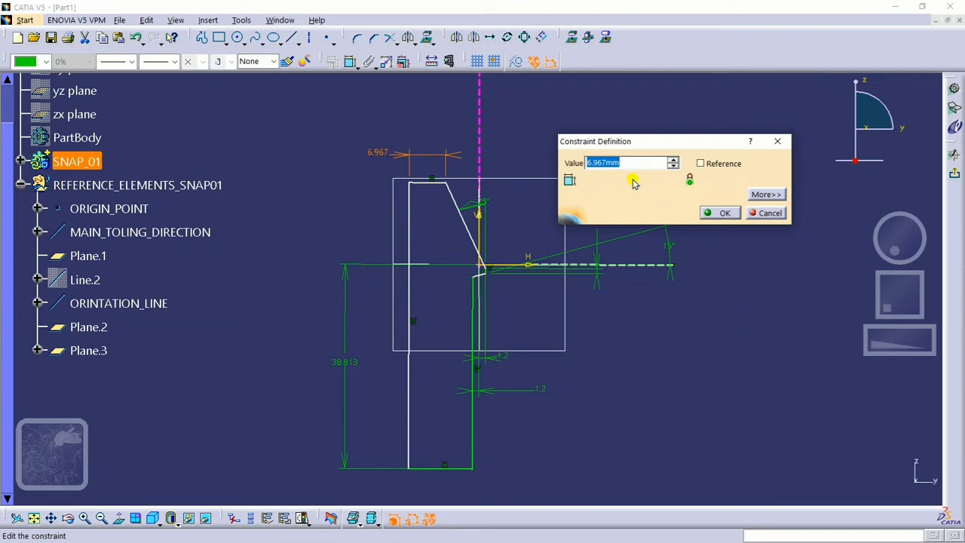
text(1)
key(Return)
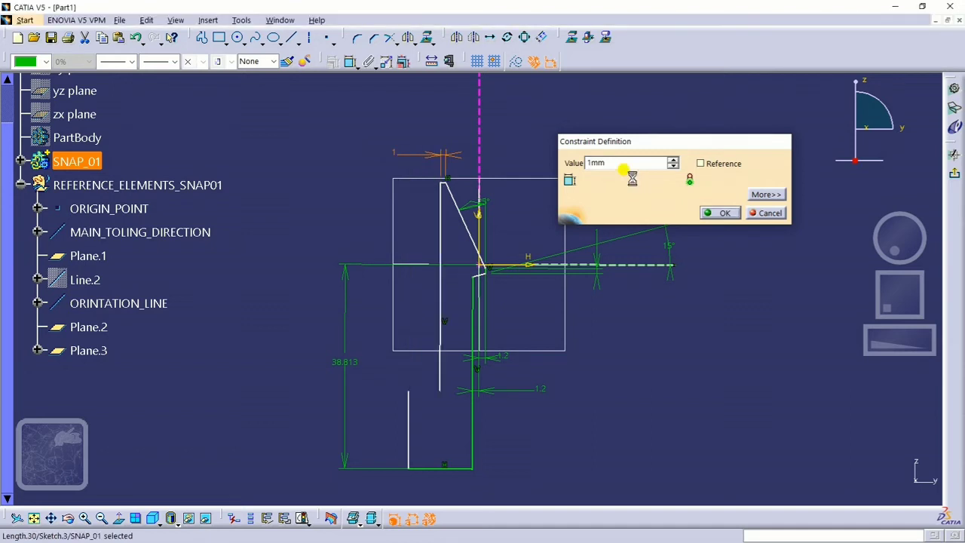
middle_drag(643, 411, 632, 386)
double_click(349, 351)
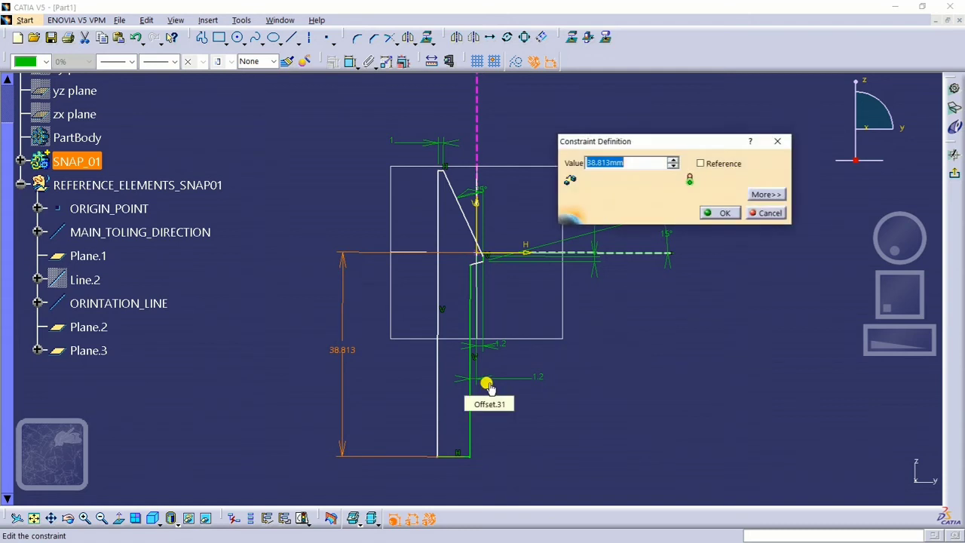
text(25)
key(Return)
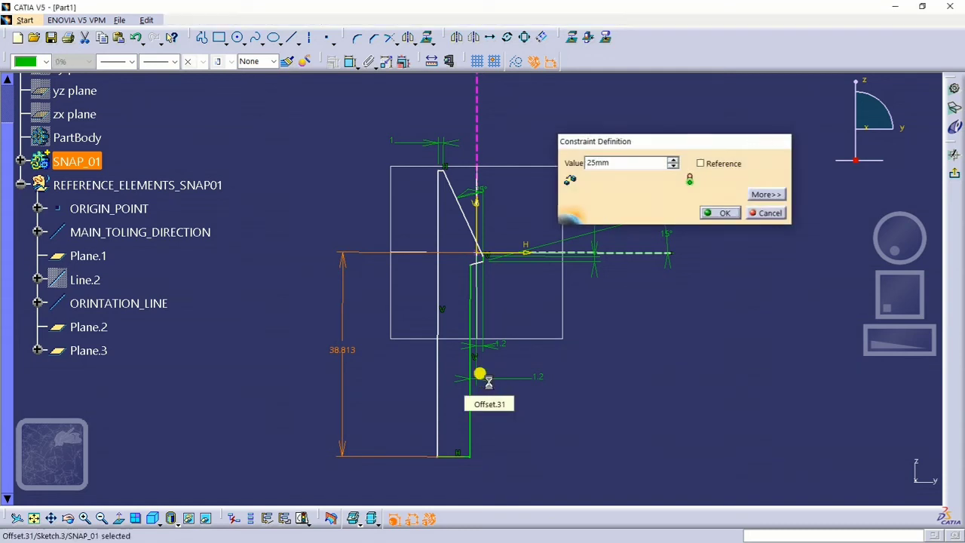
Step: Move the dimension between the V axis and the stem's hook-side edge higher, clear of the stem's bottom edge
double_click(536, 376)
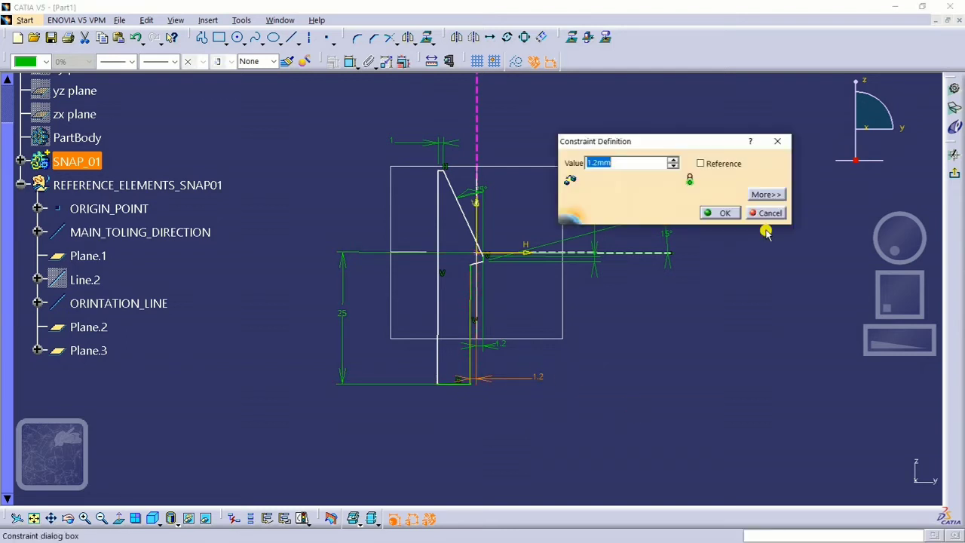
key(Return)
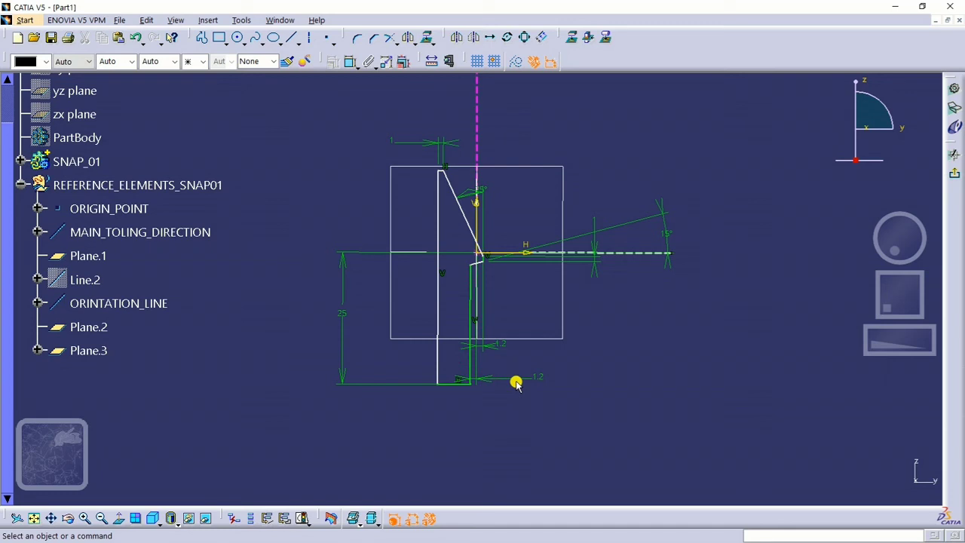
mouse_move(515, 381)
mouse_down()
mouse_move(513, 308)
mouse_move(557, 332)
mouse_up()
mouse_move(556, 332)
middle_down()
mouse_move(551, 282)
mouse_move(521, 291)
mouse_move(512, 308)
middle_up()
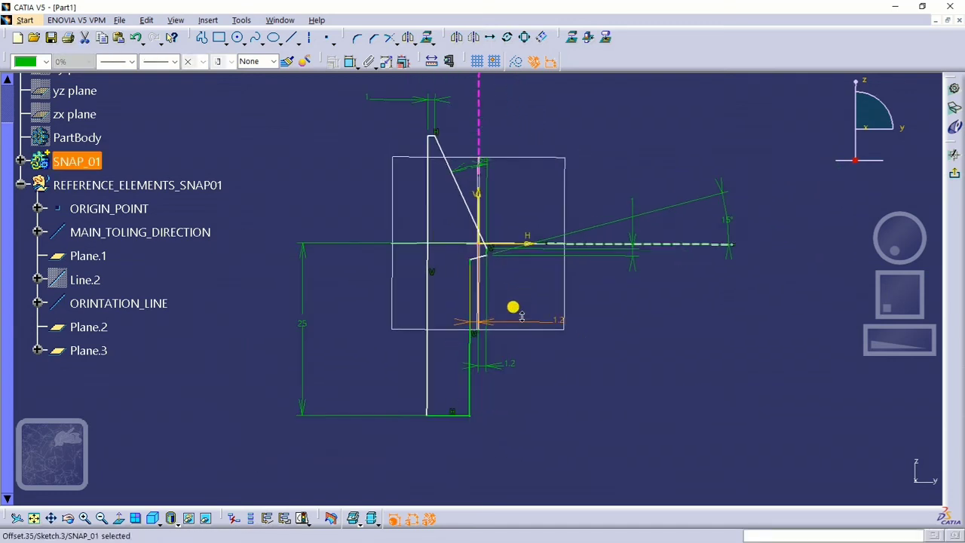
Step: Dimension the stem's width between its two vertical edges and set it to 2.5 mm
click(351, 63)
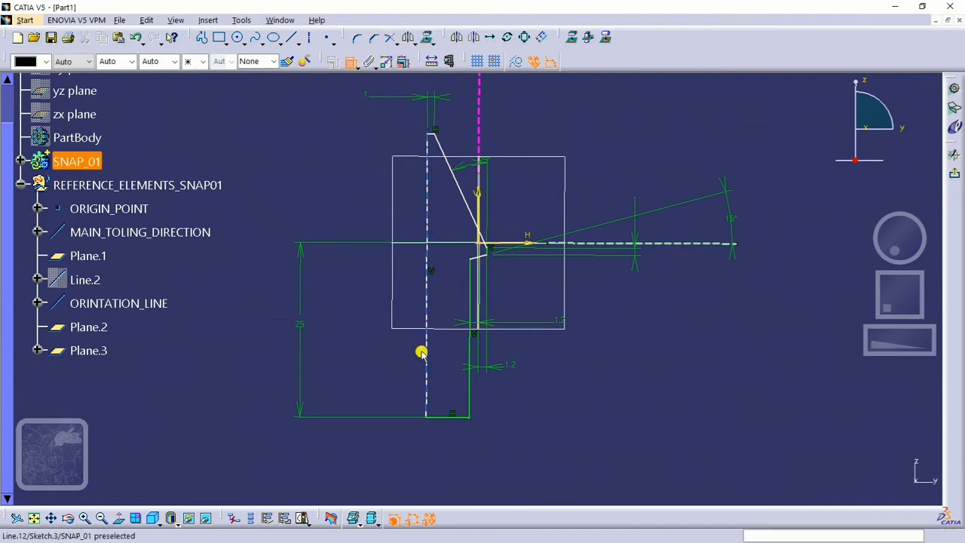
click(427, 355)
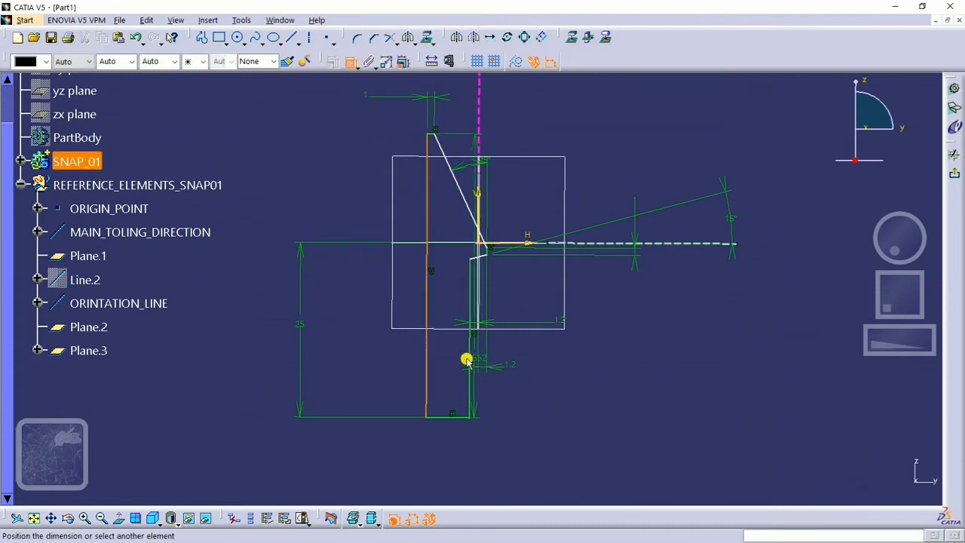
click(470, 361)
click(505, 439)
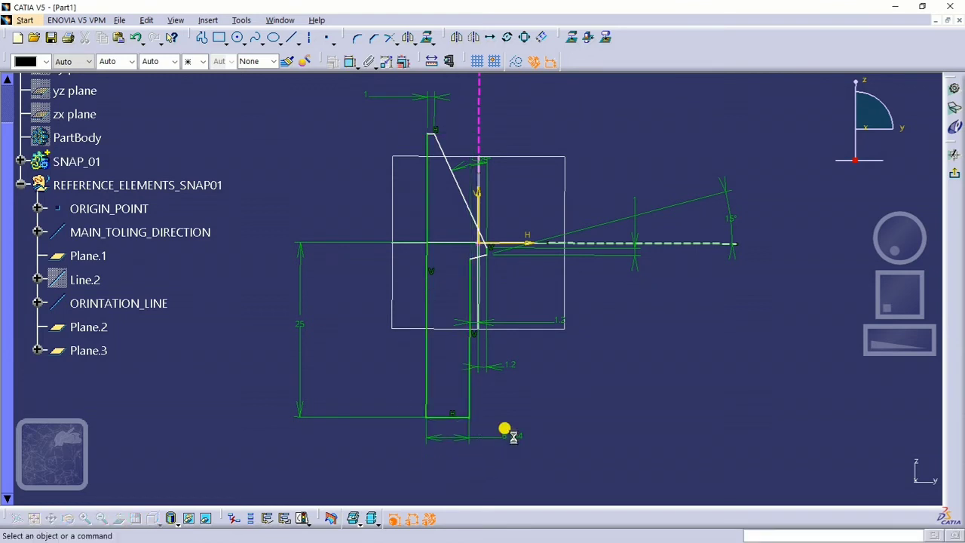
double_click(507, 440)
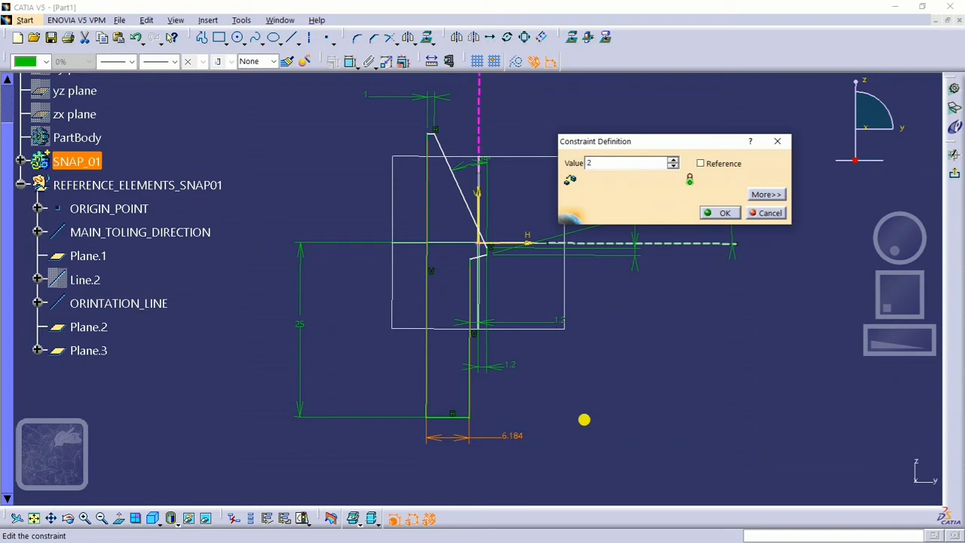
text(2.5)
key(Return)
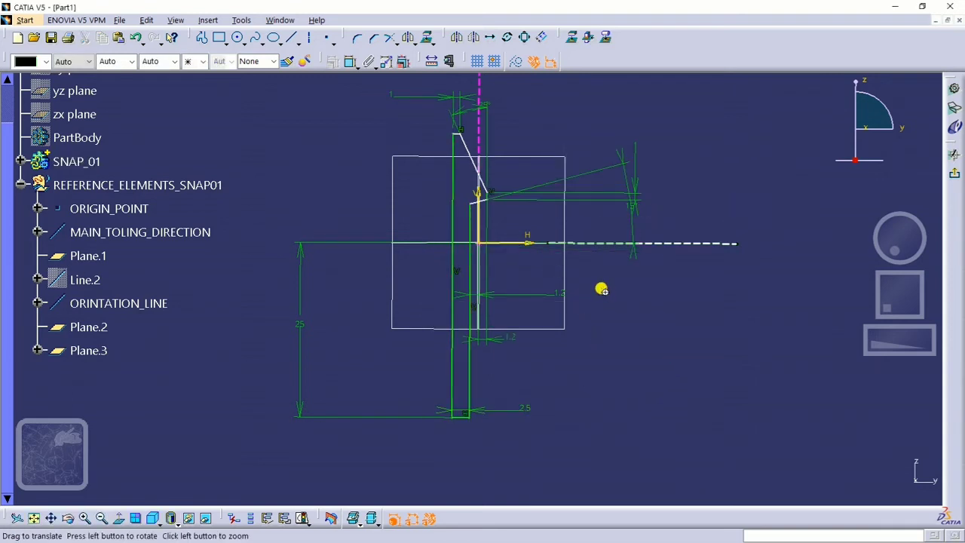
middle_drag(601, 287, 593, 330)
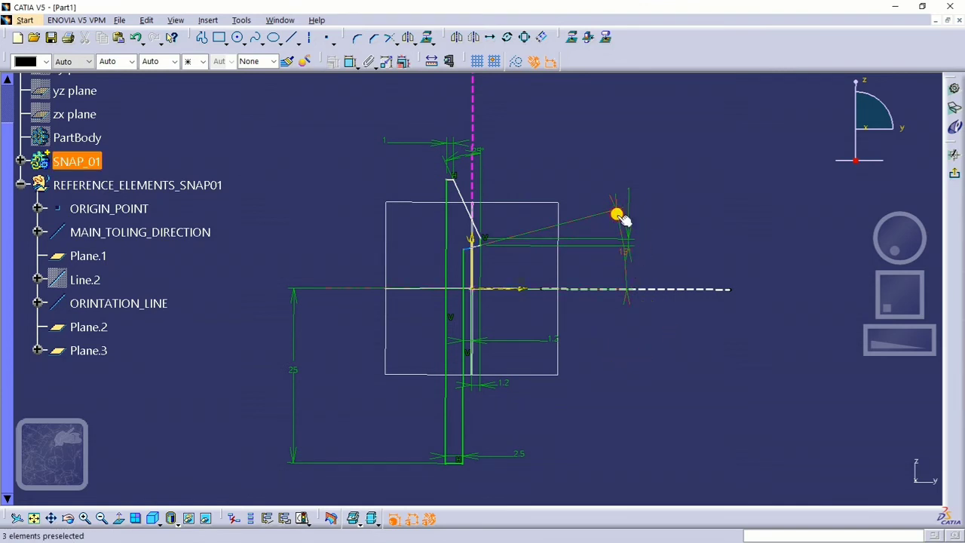
Step: Reposition the hook's 15° and 25° angle dimensions so both are clearly readable beside the profile
click(618, 218)
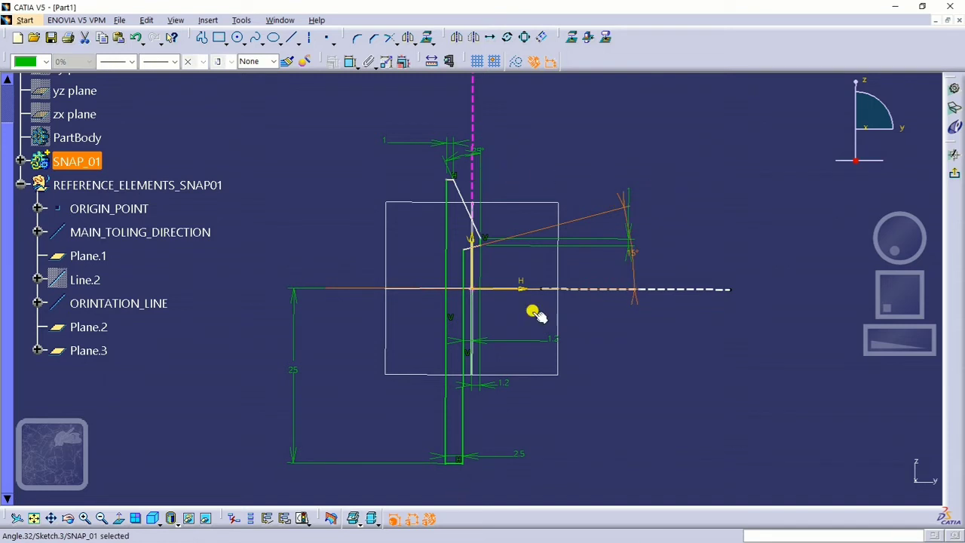
drag(460, 154, 491, 215)
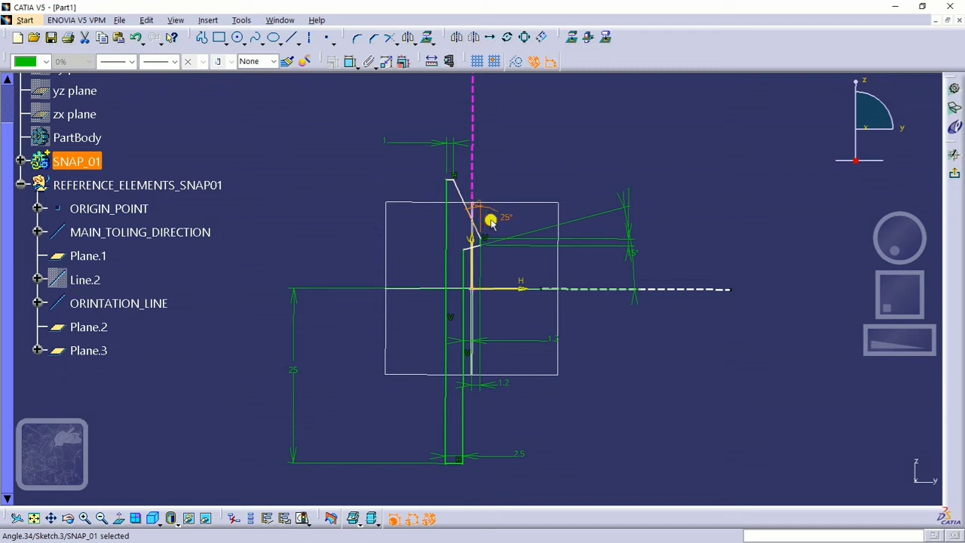
click(351, 173)
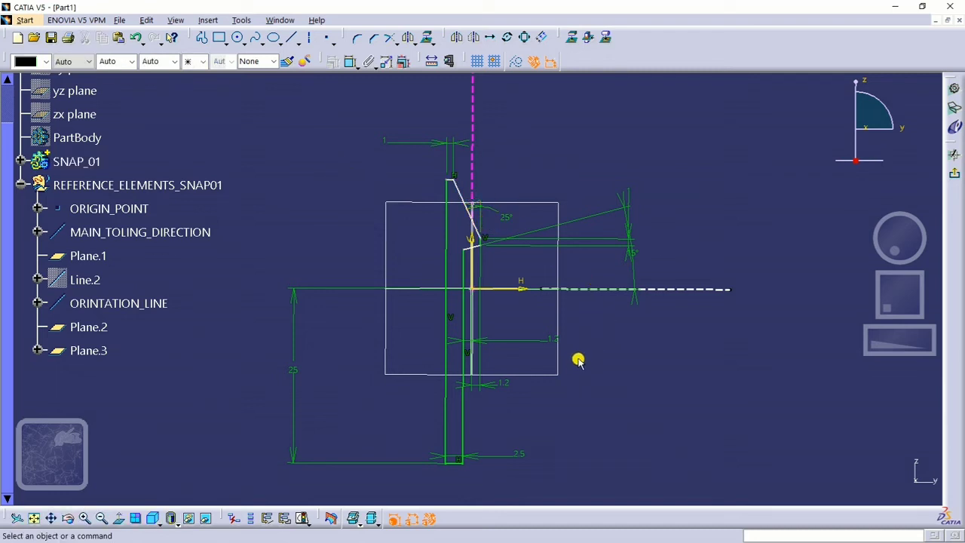
middle_drag(579, 356, 585, 315)
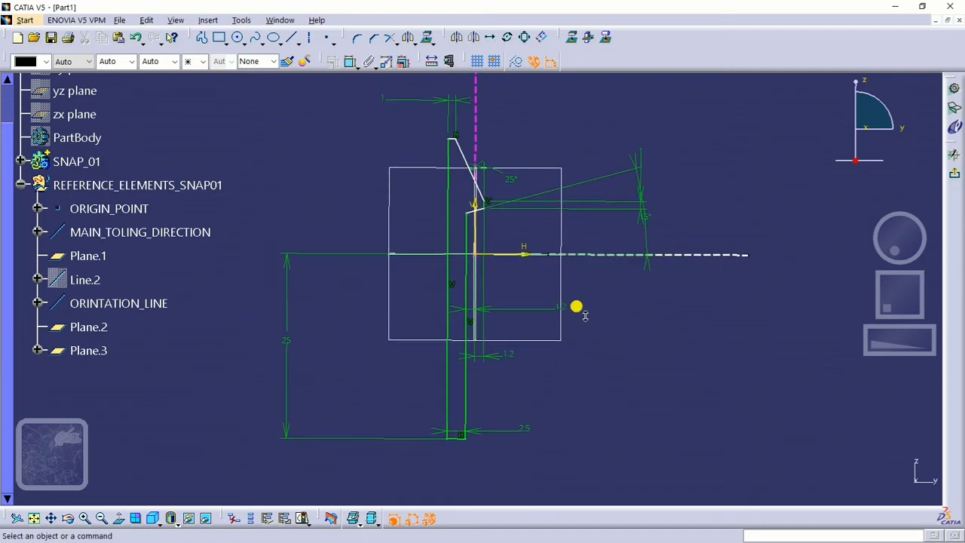
mouse_move(641, 188)
mouse_down()
mouse_move(629, 168)
mouse_move(607, 177)
mouse_up()
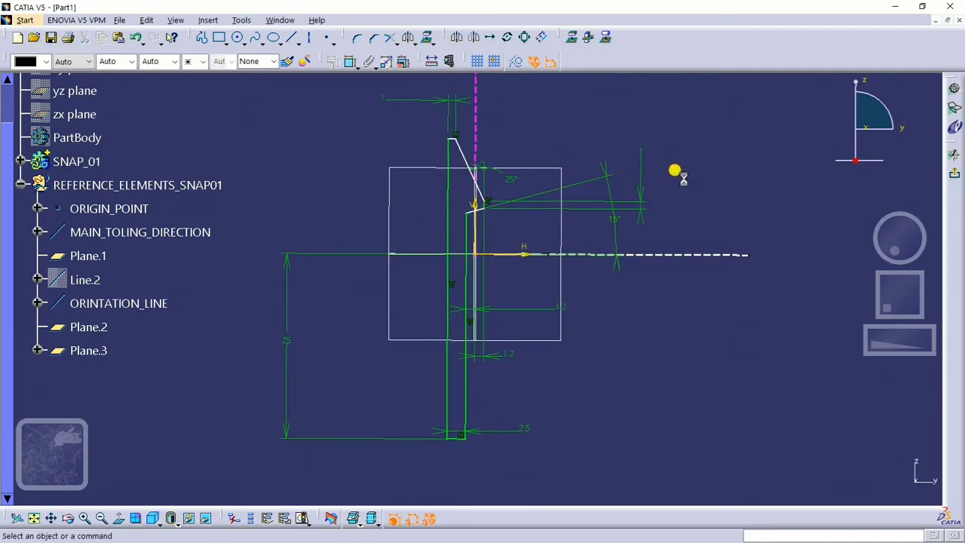
Step: Constrain the hook's sloped underside edge to be coincident with the sketch origin
mouse_move(526, 289)
middle_down()
mouse_move(541, 234)
mouse_move(578, 280)
mouse_move(541, 371)
mouse_move(559, 263)
middle_up()
drag(453, 182, 455, 241)
click(537, 292)
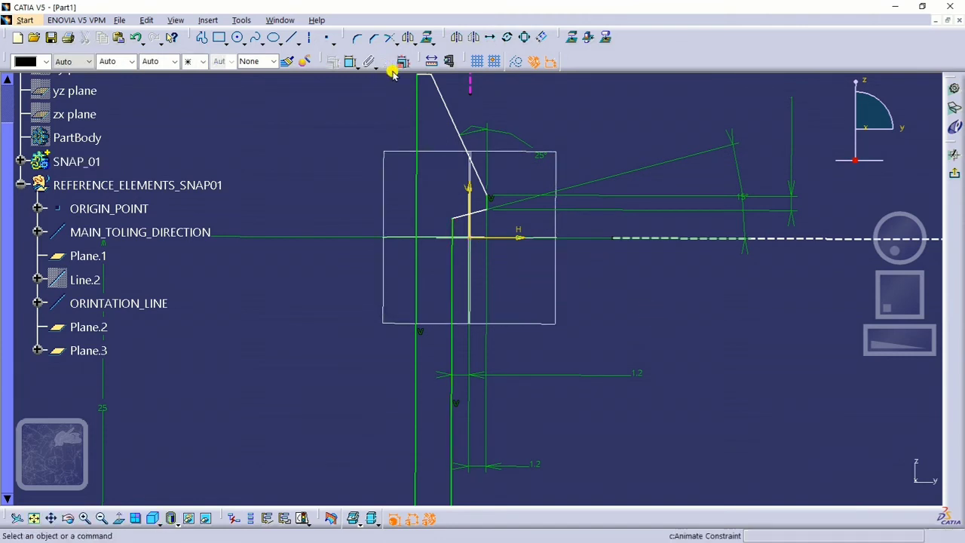
click(350, 62)
click(449, 216)
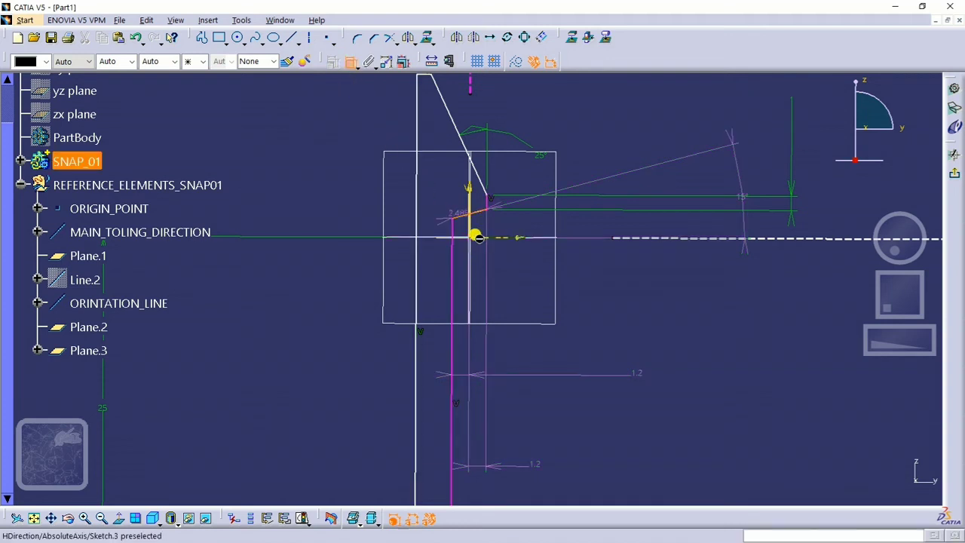
click(471, 238)
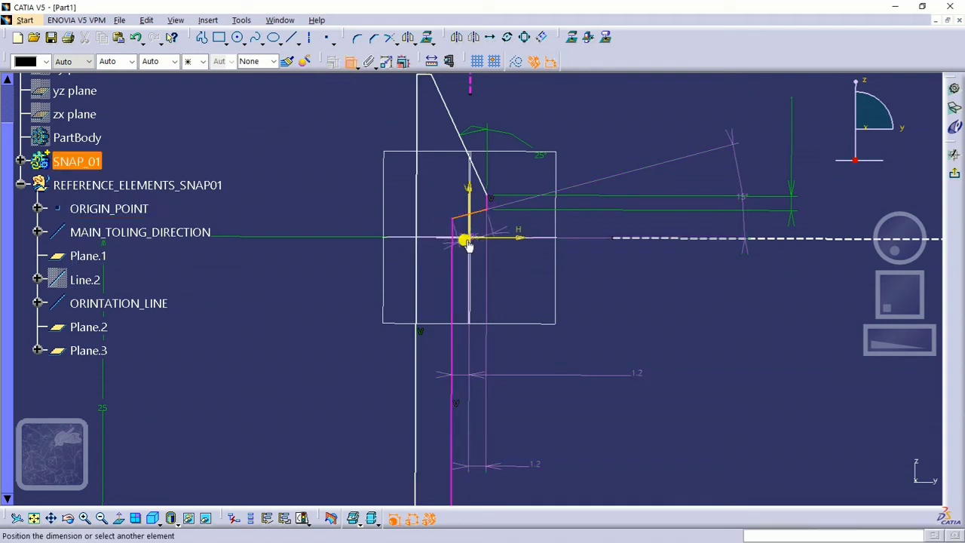
click(472, 238)
right_click(508, 270)
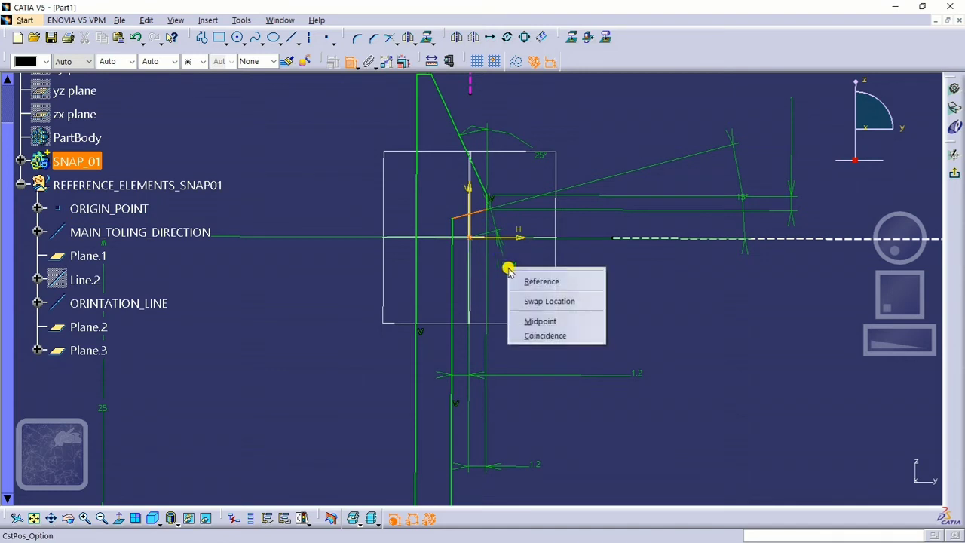
click(540, 334)
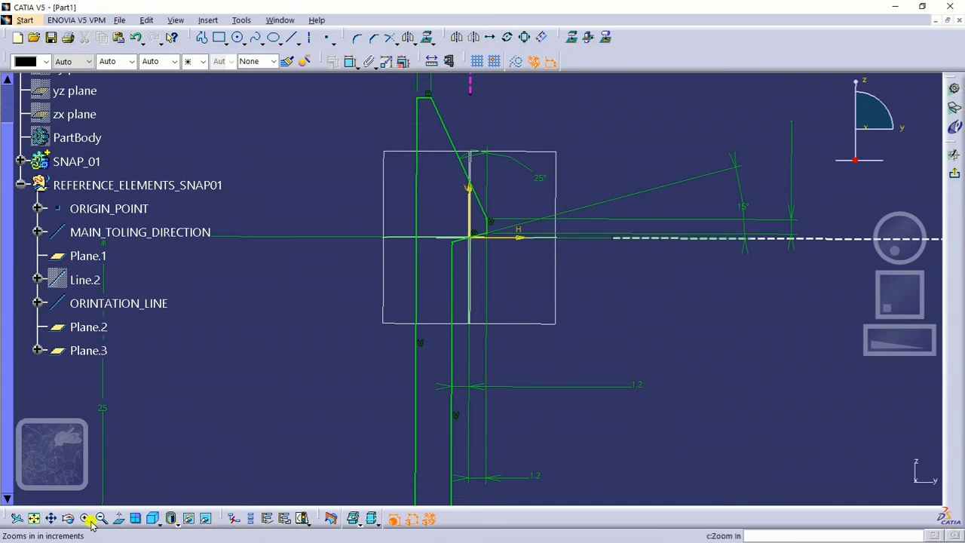
Step: Run Sketch Analysis on the snap profile to check its geometry and closure
click(118, 518)
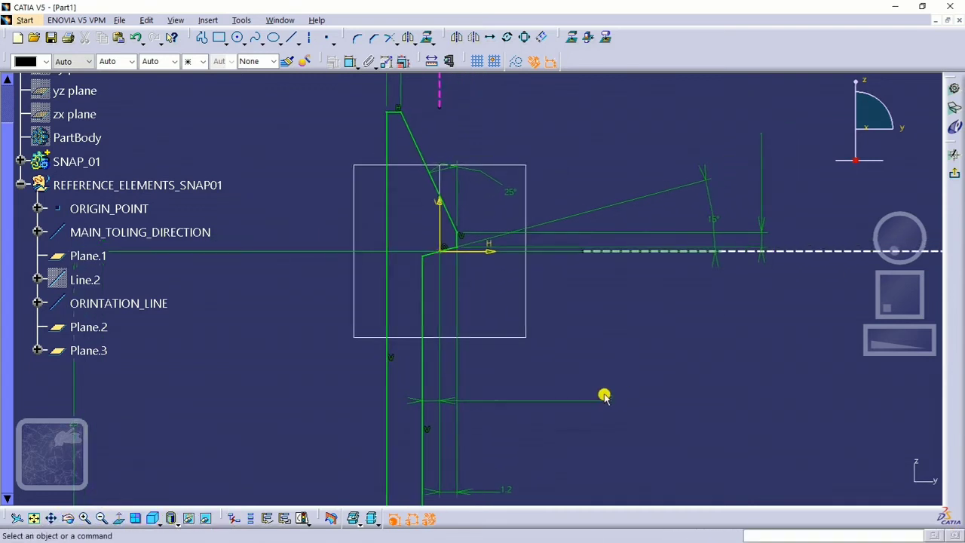
middle_drag(581, 397, 589, 410)
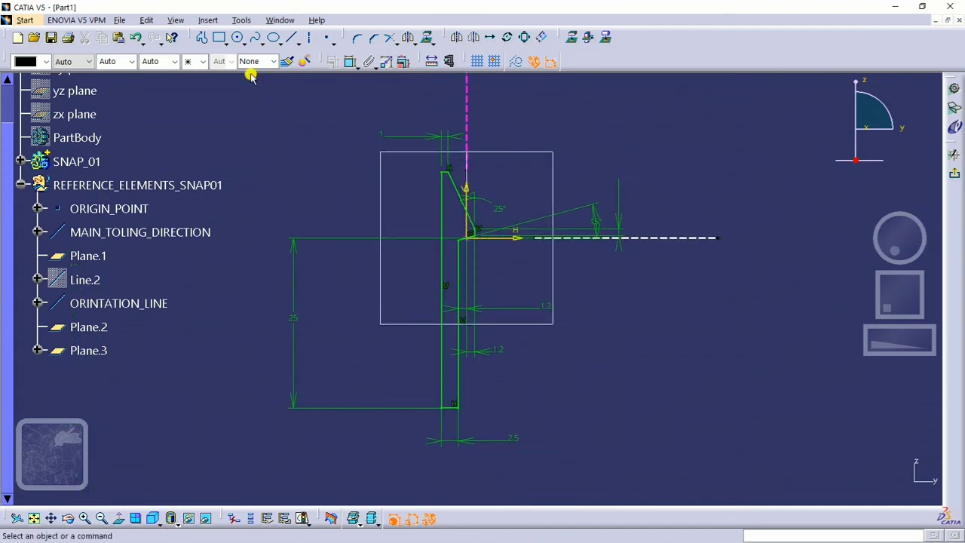
click(241, 20)
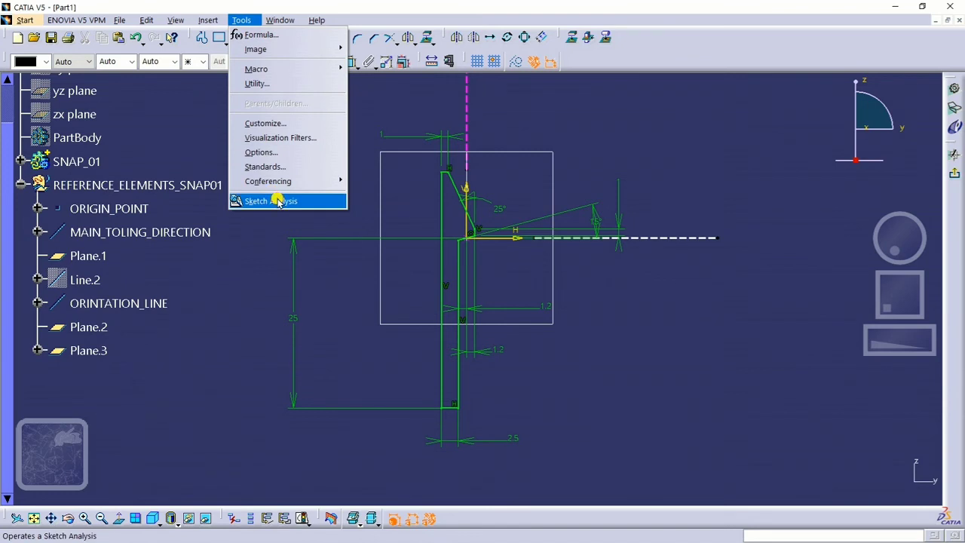
click(279, 202)
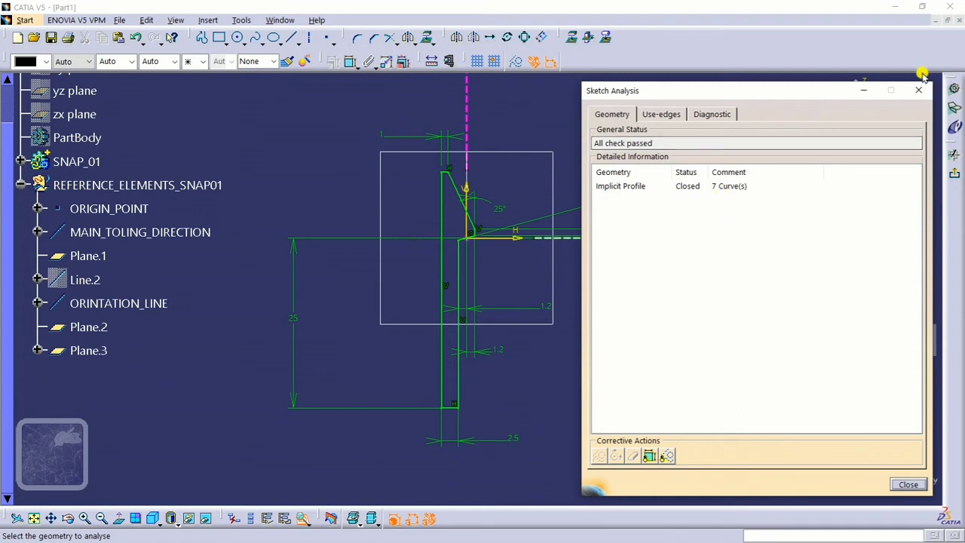
click(916, 91)
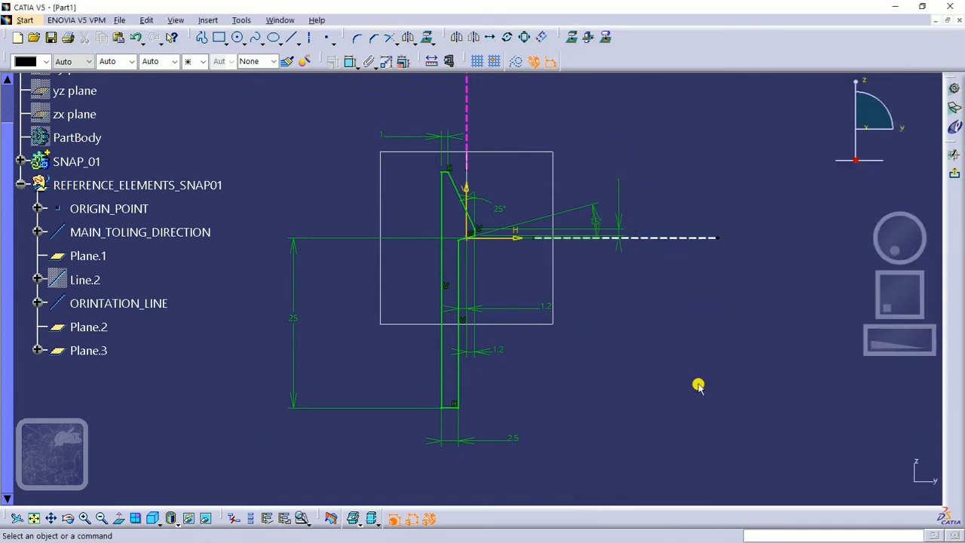
Step: Exit the sketch and extrude the snap profile Sketch.3 in SNAP_01 as a pad with mirrored extent
click(952, 156)
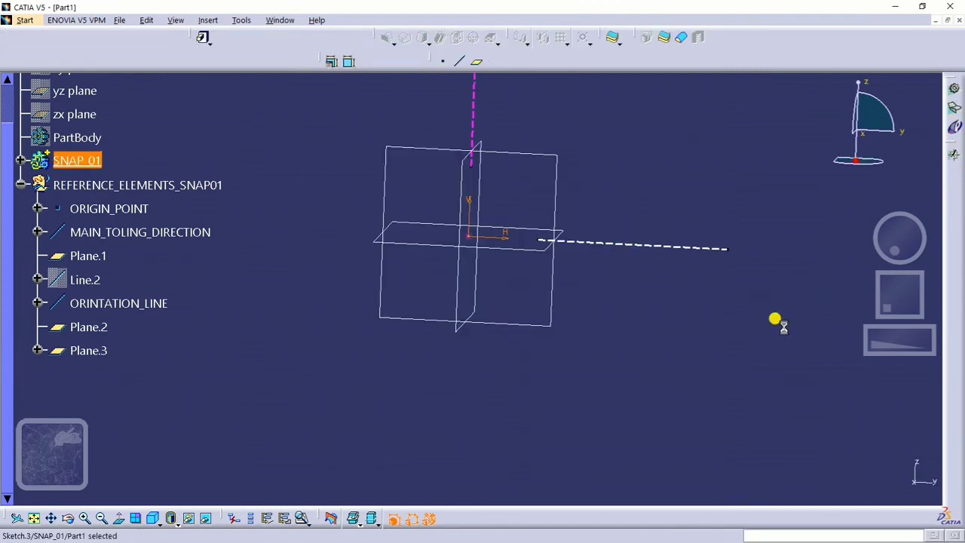
click(707, 240)
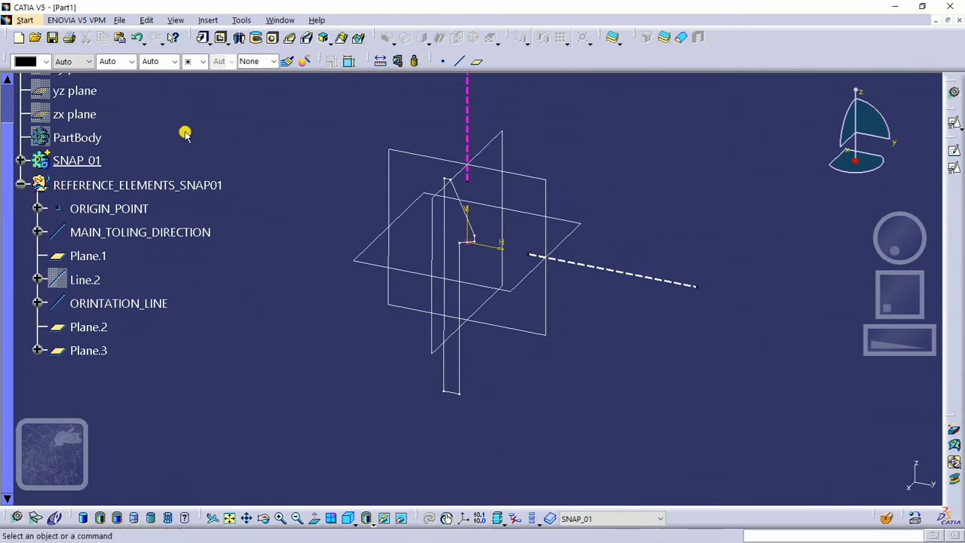
scroll(256, 121, up, 2)
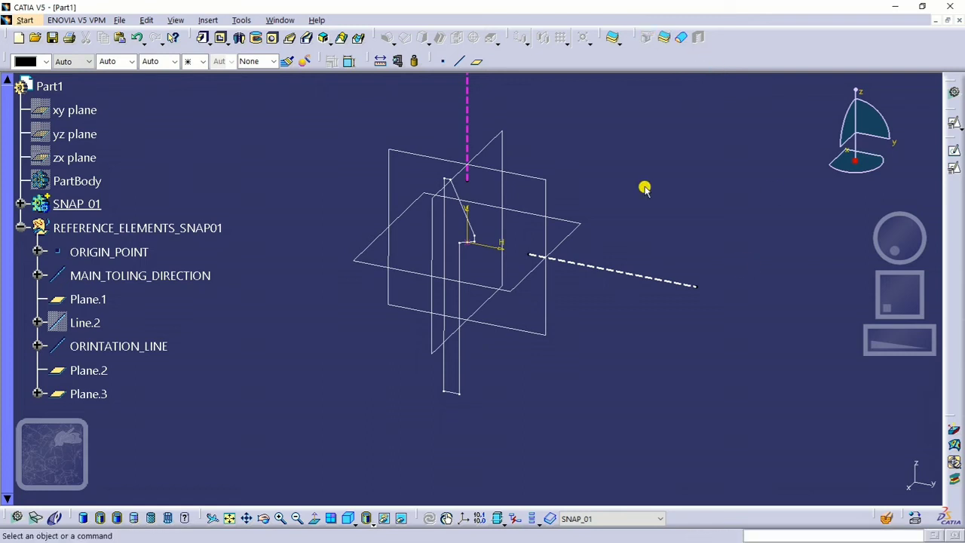
click(15, 204)
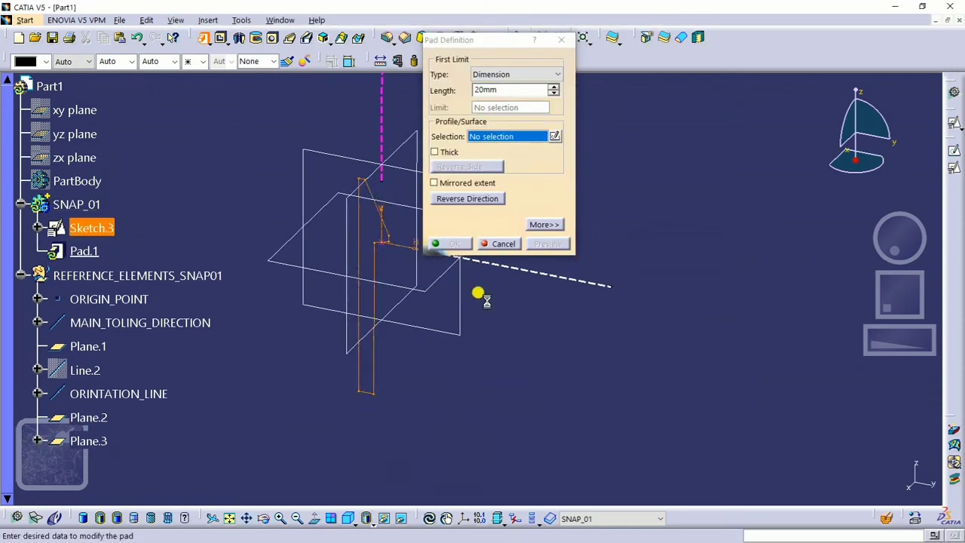
click(446, 185)
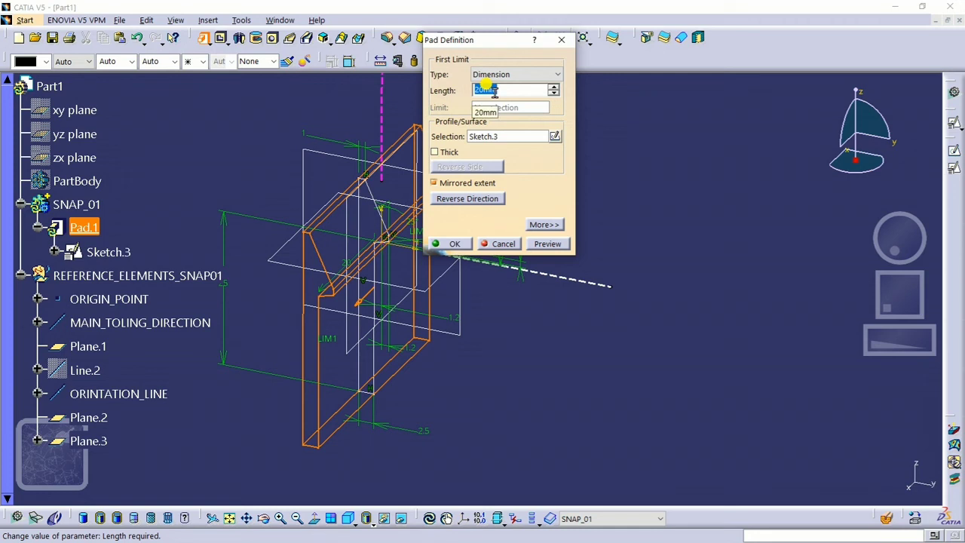
key(Return)
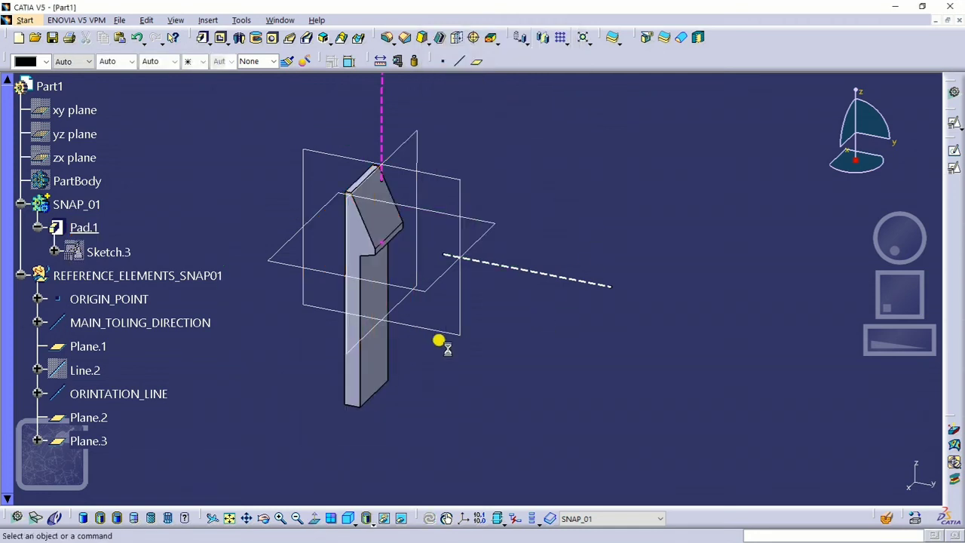
Step: Start a draft on the pad and select its two side faces and its large back face as the faces to draft
middle_drag(440, 340, 509, 337)
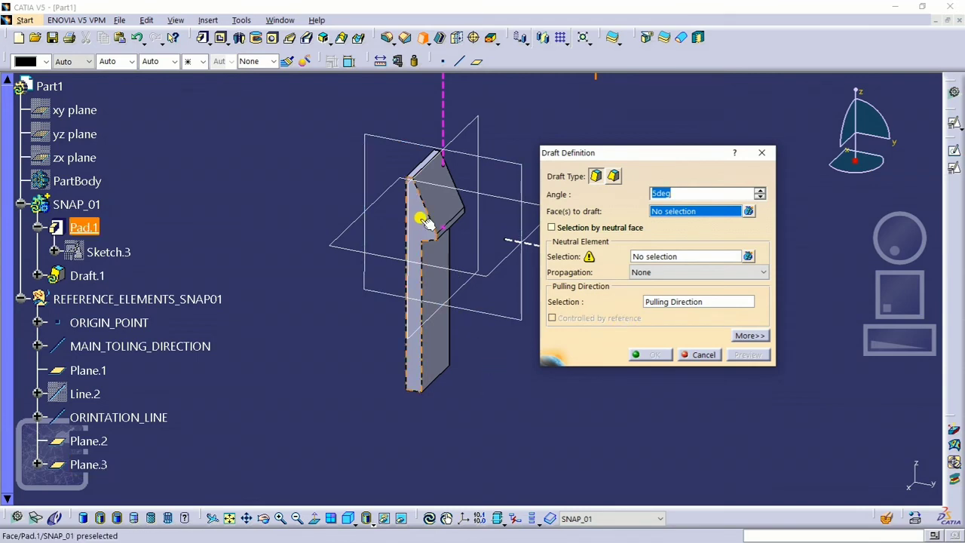
click(431, 319)
middle_drag(431, 319, 554, 302)
click(392, 316)
middle_drag(392, 319, 484, 254)
click(394, 218)
middle_drag(465, 290, 540, 436)
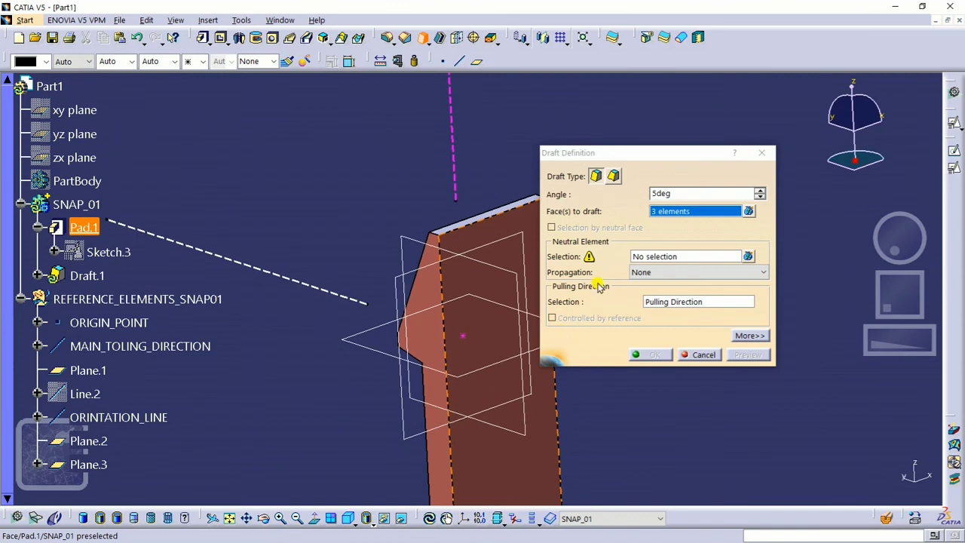
Step: Set the draft's pulling direction to MAIN_TOLING_DIRECTION and its neutral element to the snap's top face
click(668, 302)
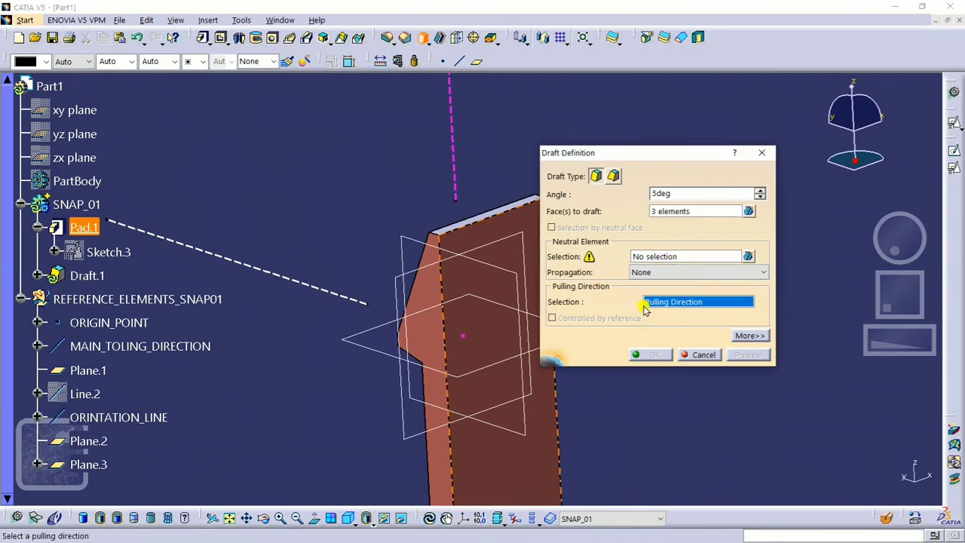
middle_drag(459, 306, 471, 332)
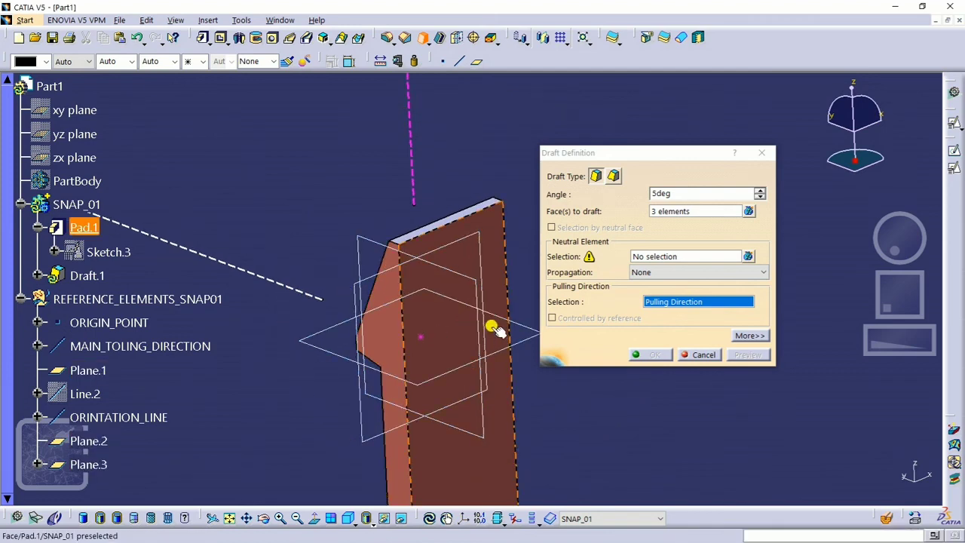
middle_drag(482, 323, 502, 365)
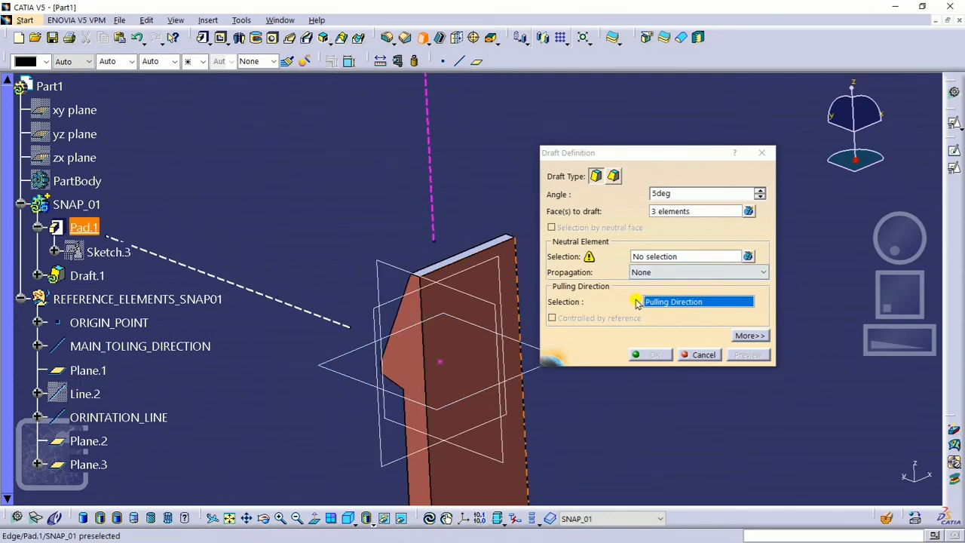
click(427, 136)
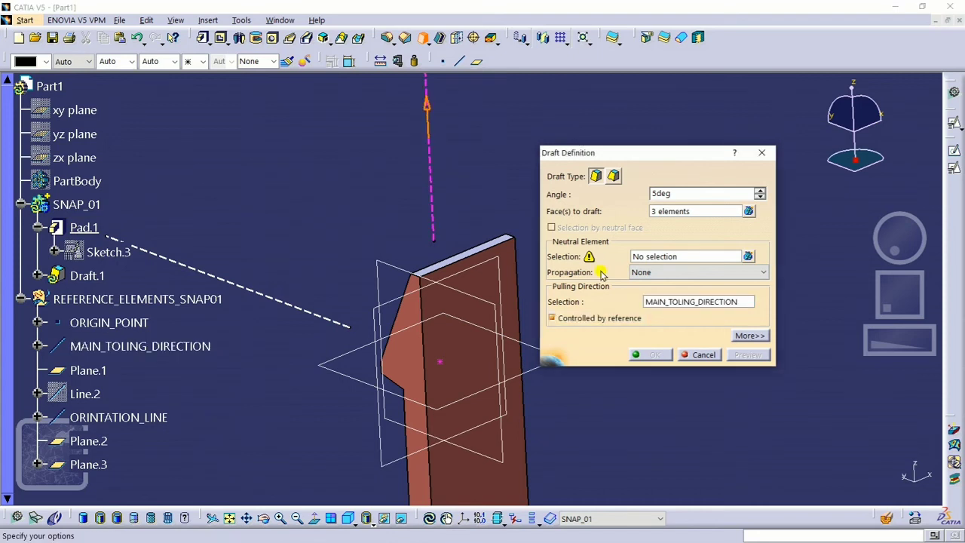
click(660, 257)
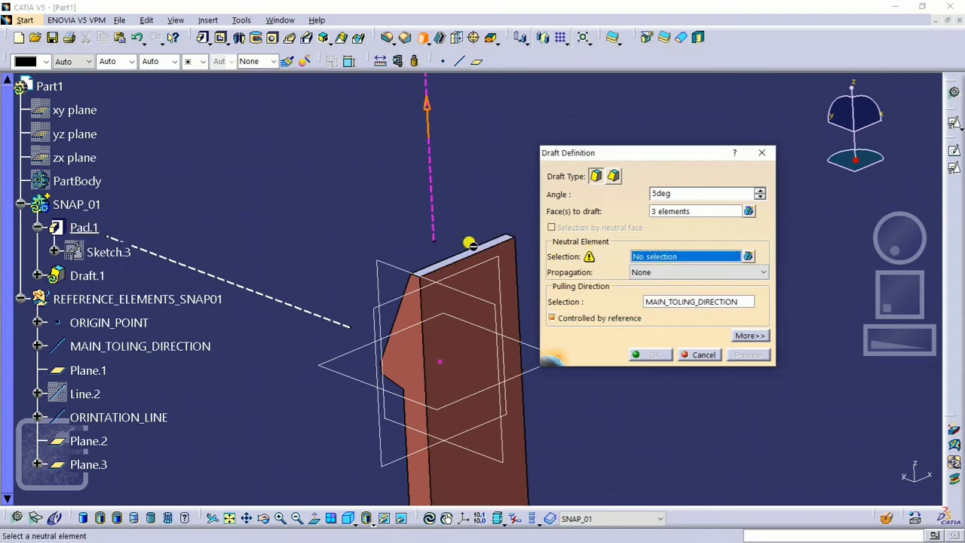
middle_drag(476, 305, 490, 224)
click(495, 216)
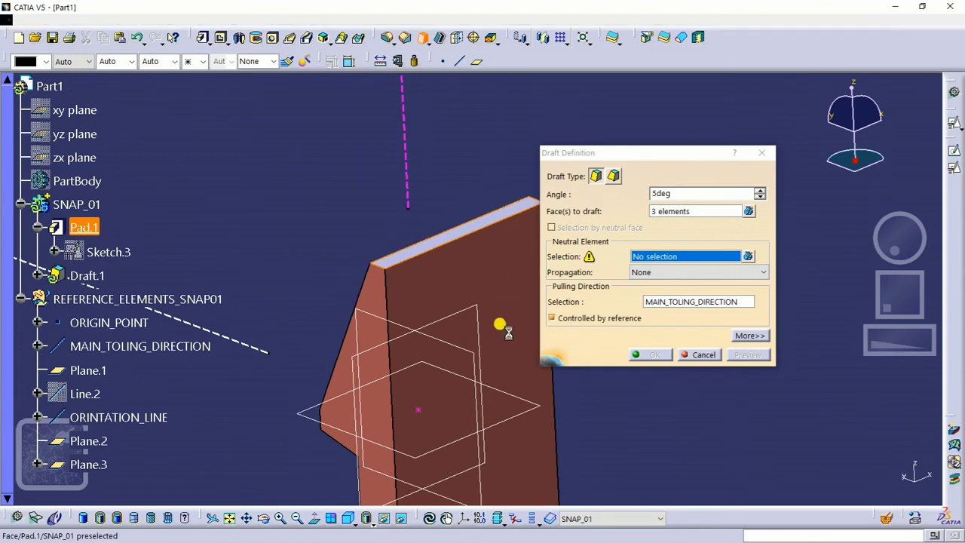
Step: Preview the draft, set its angle to 0.5 deg and create it on the snap
click(665, 195)
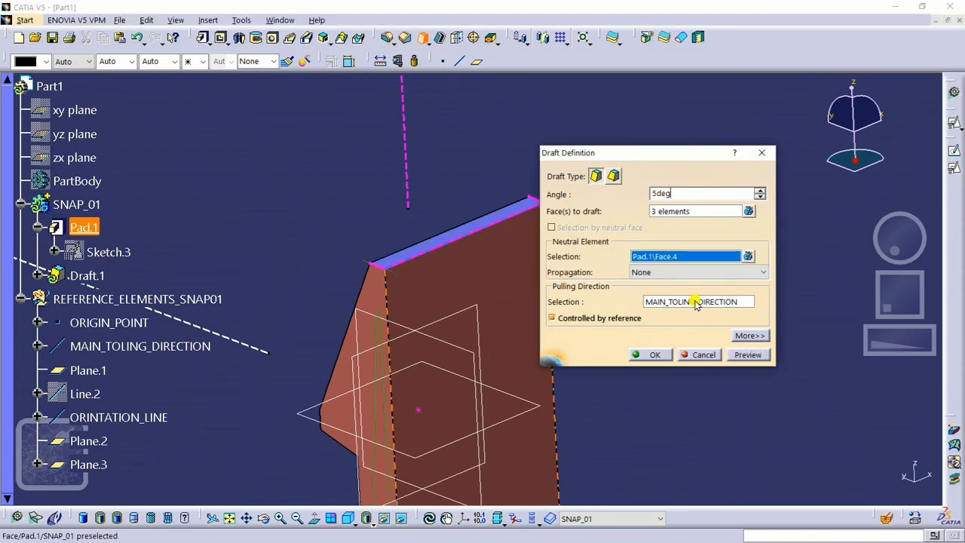
middle_drag(425, 282, 394, 334)
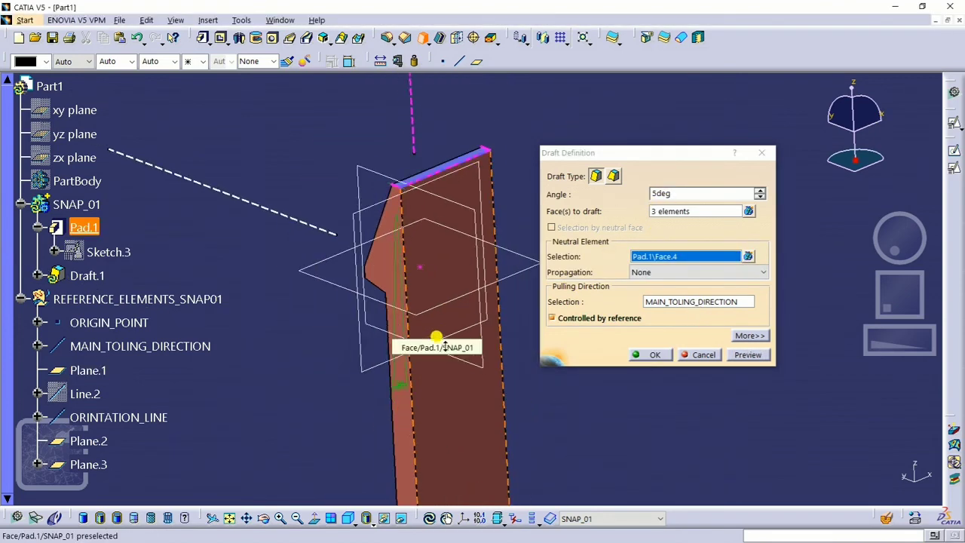
click(746, 354)
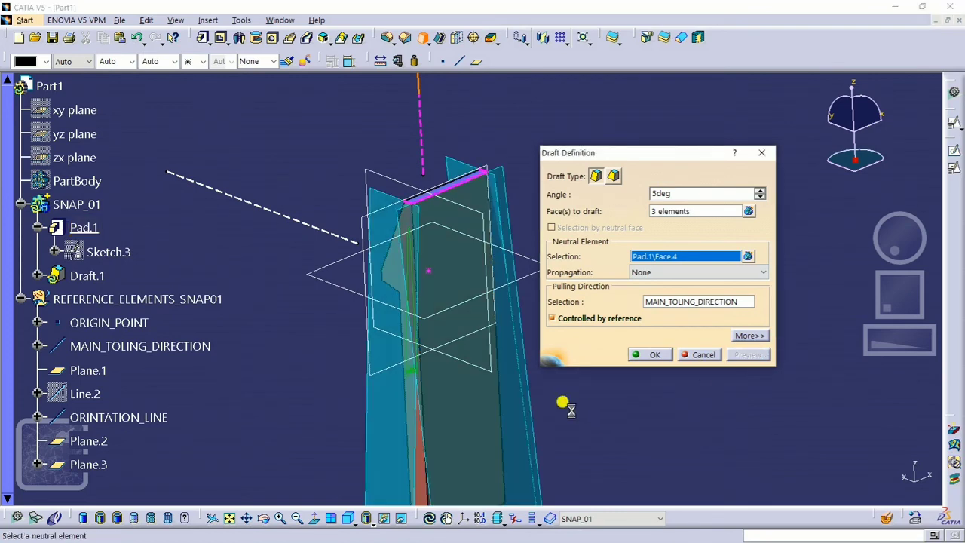
middle_drag(563, 403, 483, 300)
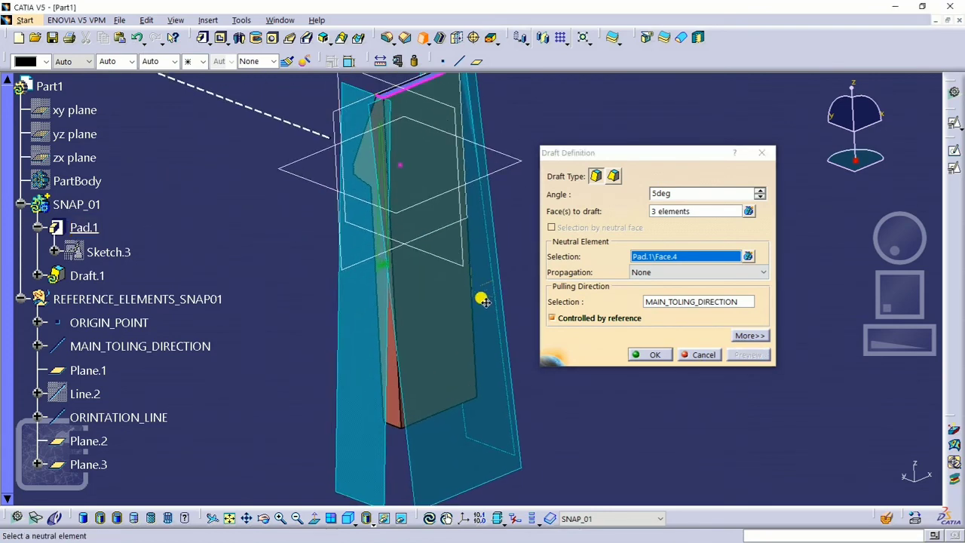
click(652, 193)
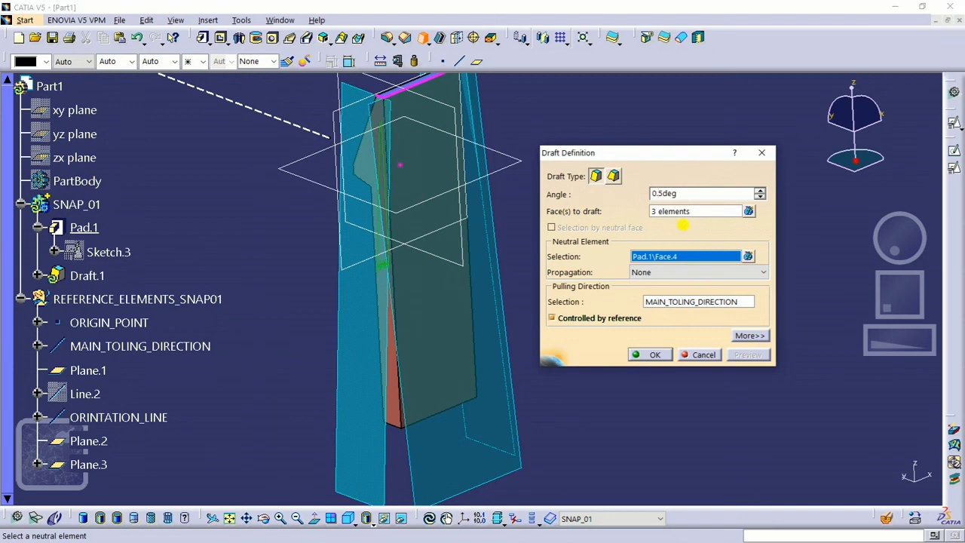
key(Return)
middle_drag(655, 216, 433, 274)
click(181, 233)
middle_drag(668, 234, 682, 296)
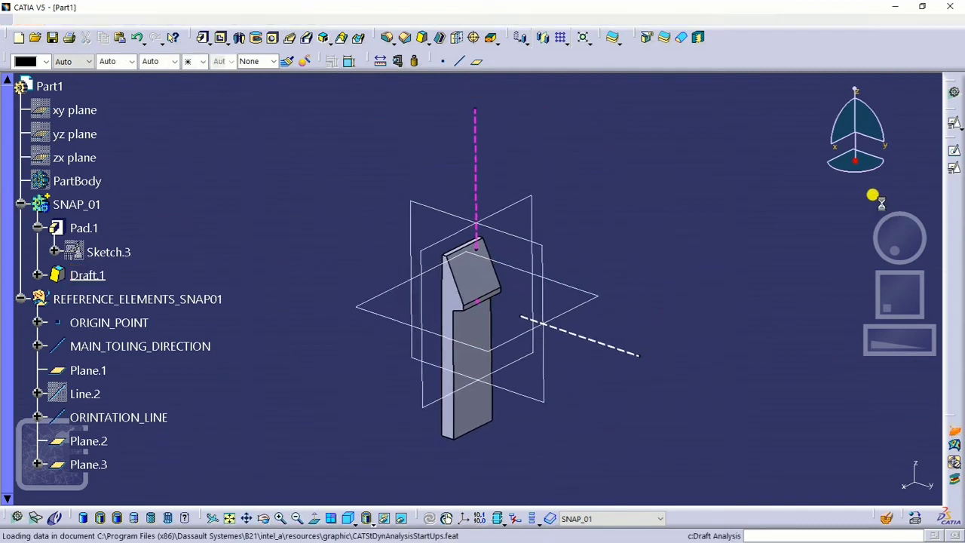
Step: Start a draft analysis and apply a custom view mode with Material shading and all edges shown
click(522, 312)
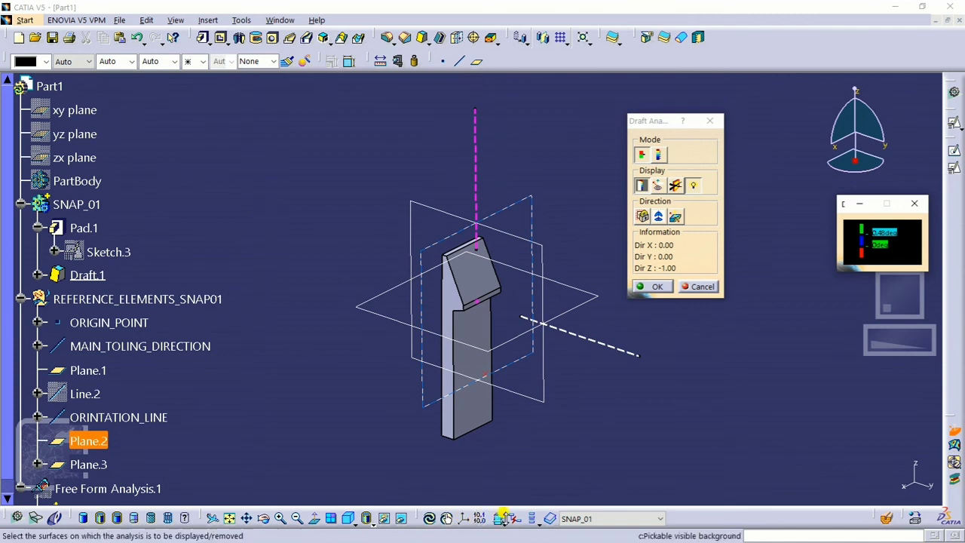
click(370, 525)
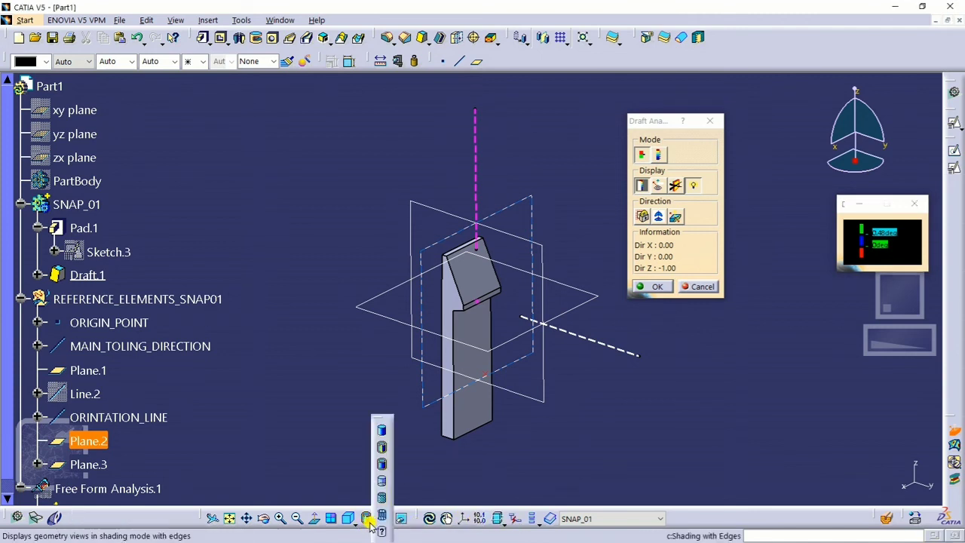
click(382, 532)
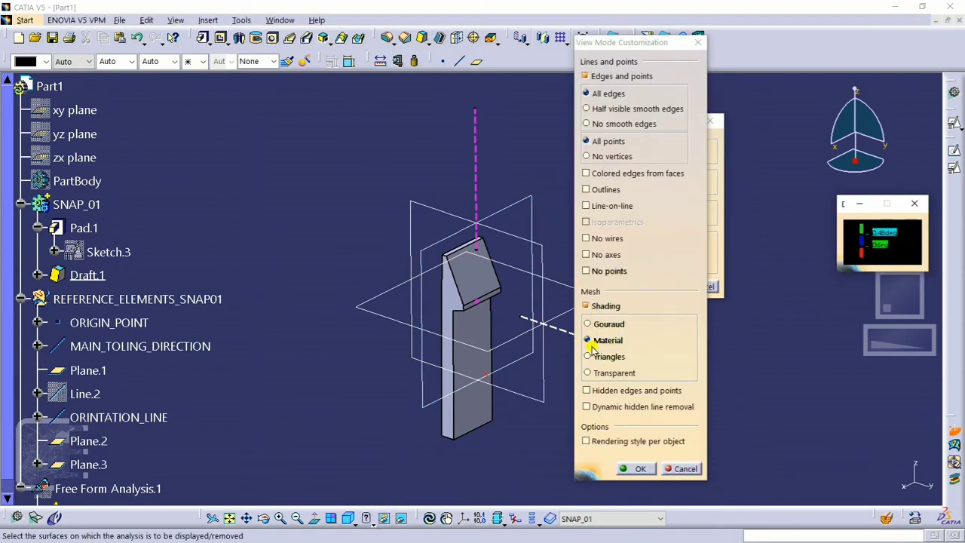
click(637, 468)
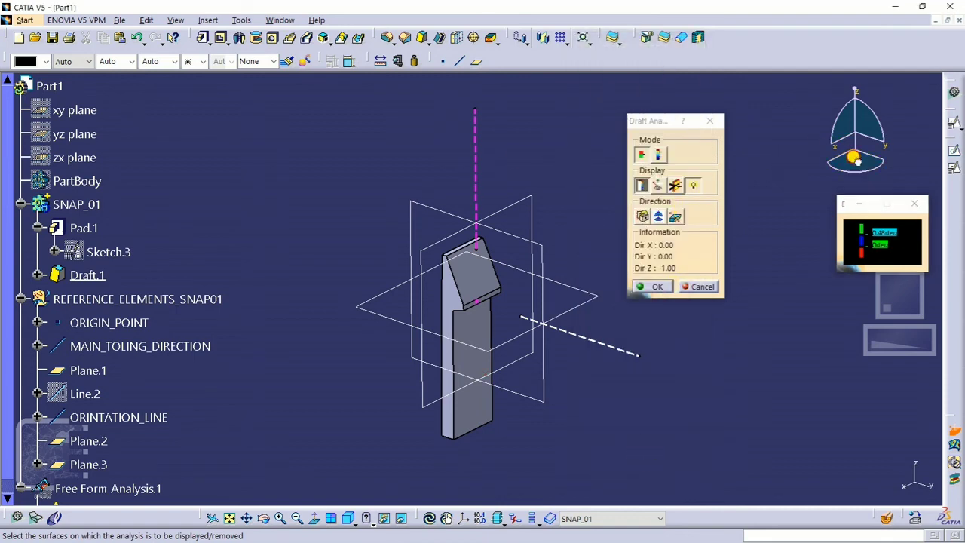
Step: Snap the compass onto MAIN_TOLING_DIRECTION, use it as the draft analysis direction, and run the analysis on the snap body
drag(855, 158, 473, 165)
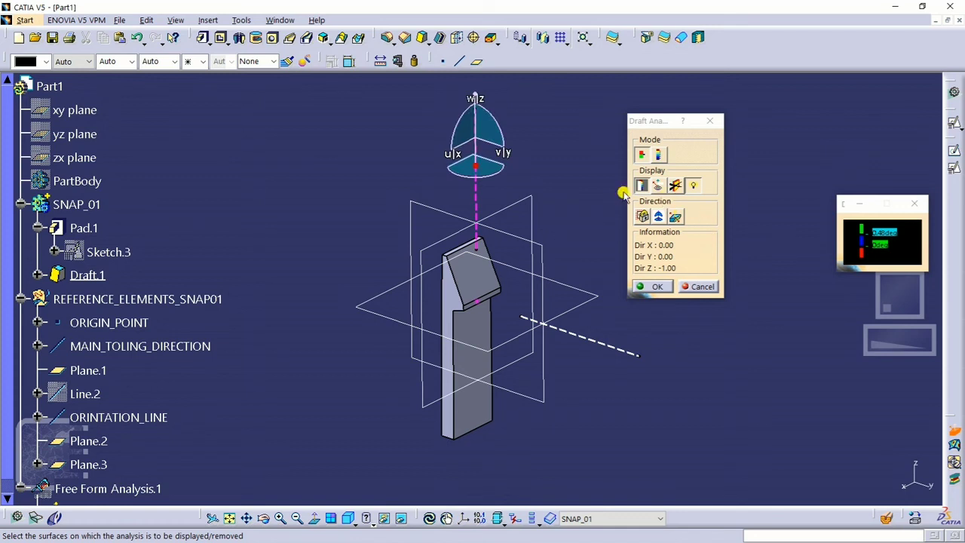
click(659, 216)
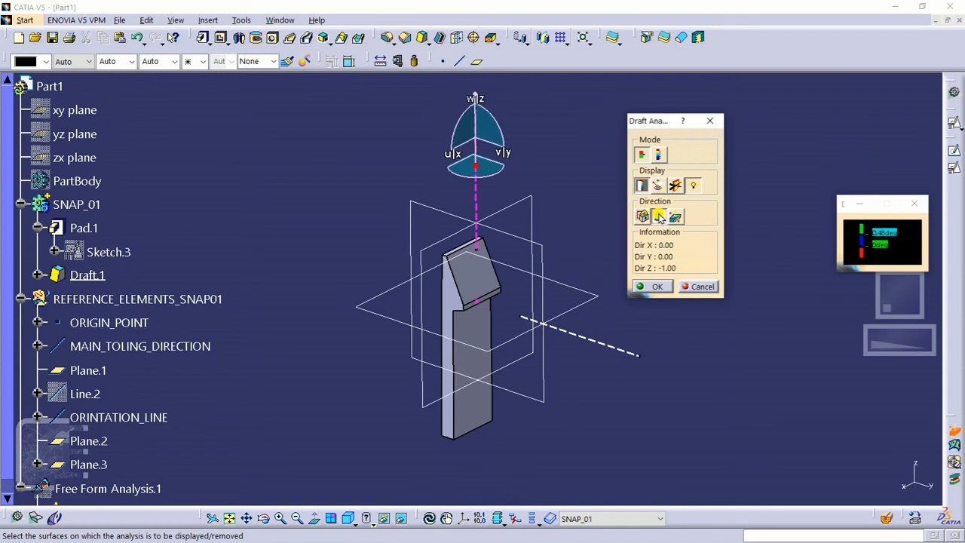
click(475, 170)
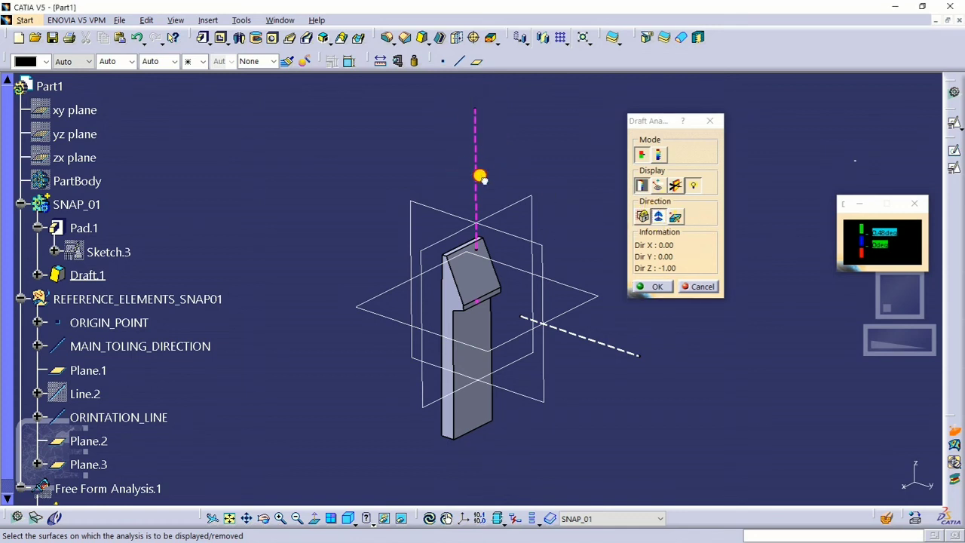
click(657, 216)
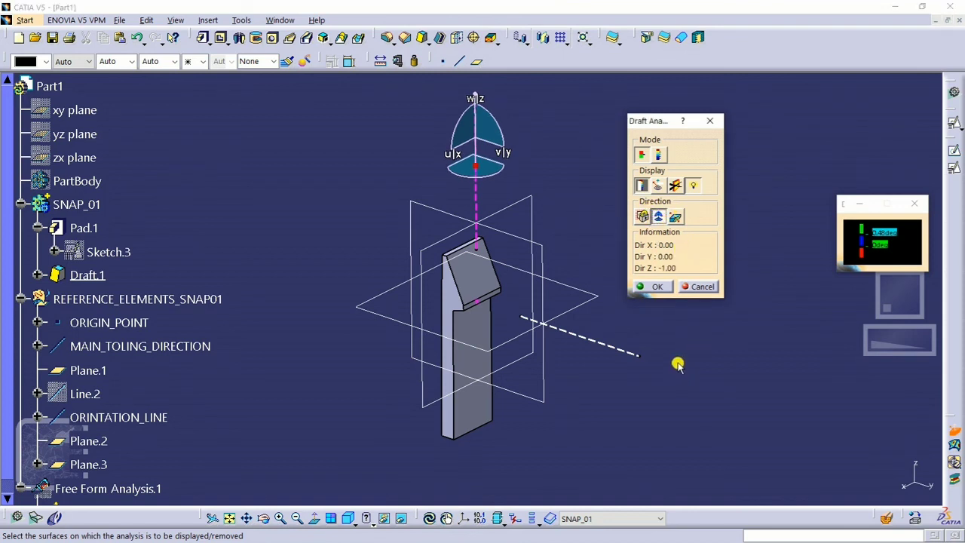
click(870, 205)
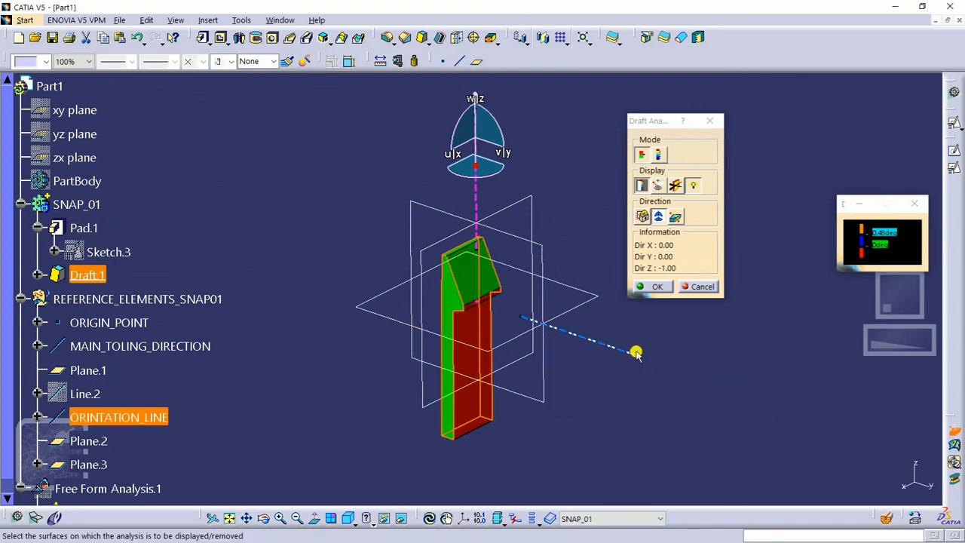
Step: Inspect the snap's draft colours, including with the compass direction aligned to ORINTATION_LINE
middle_drag(570, 389, 453, 379)
middle_drag(453, 329, 508, 346)
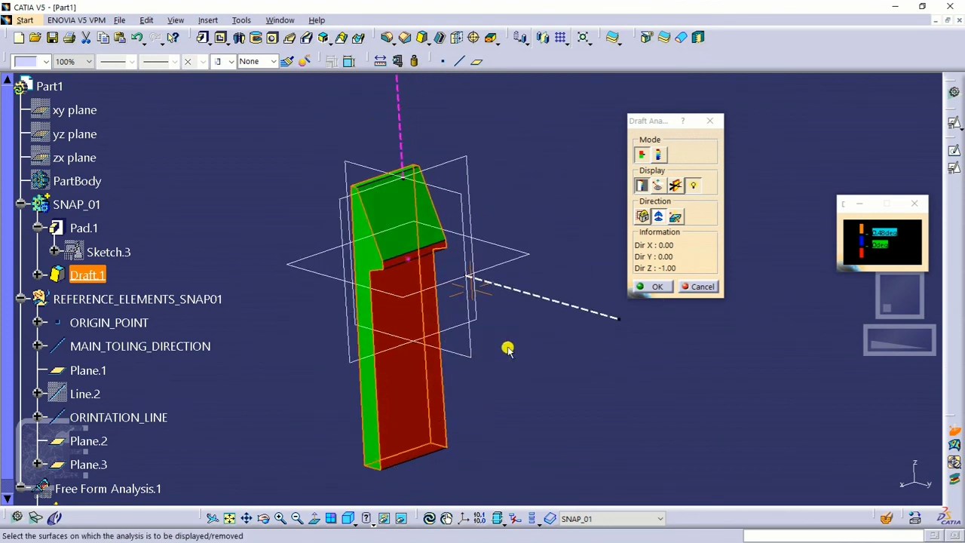
middle_drag(455, 383, 504, 365)
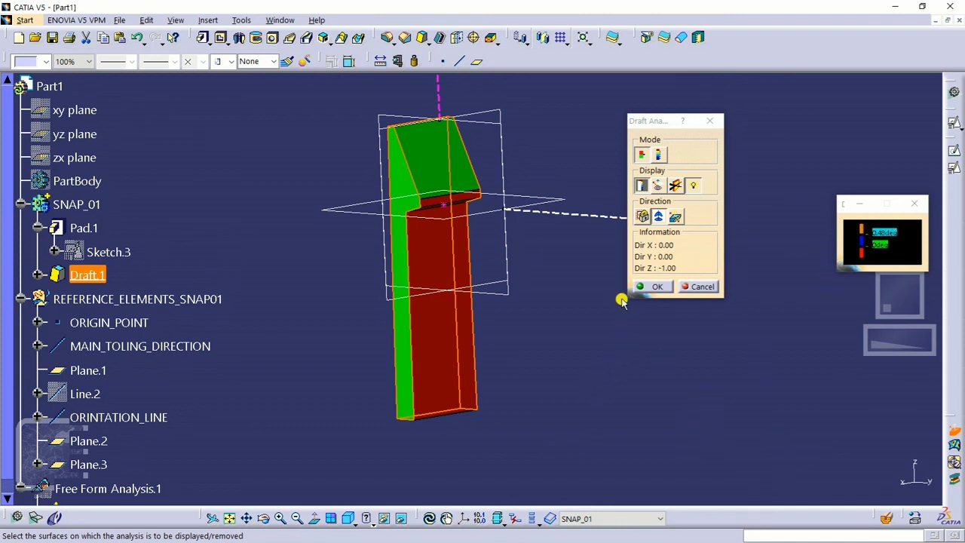
middle_drag(569, 331, 532, 312)
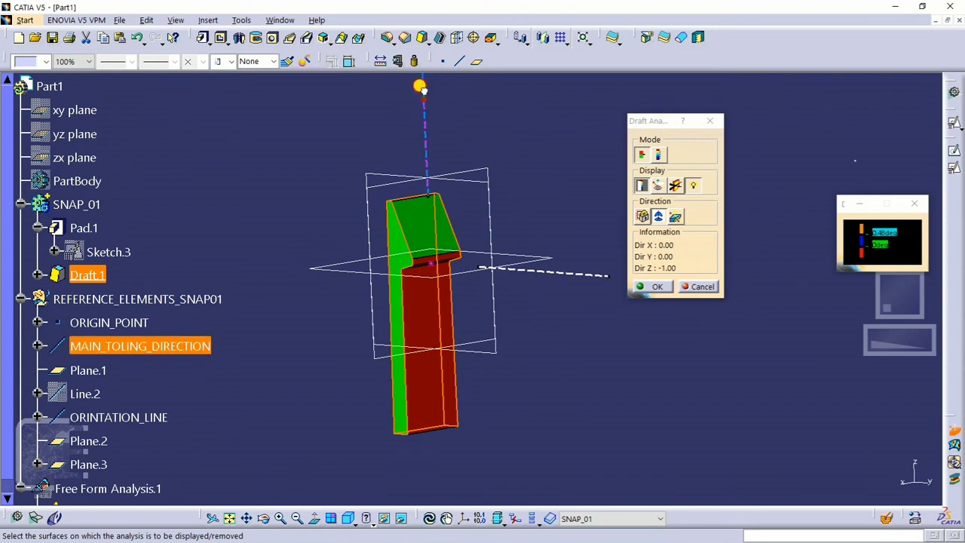
click(551, 269)
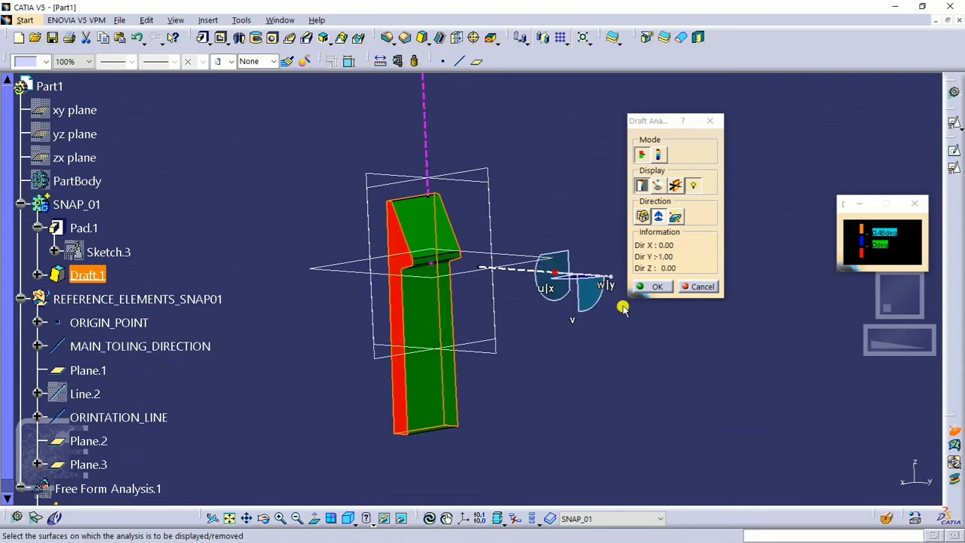
middle_drag(572, 345, 542, 224)
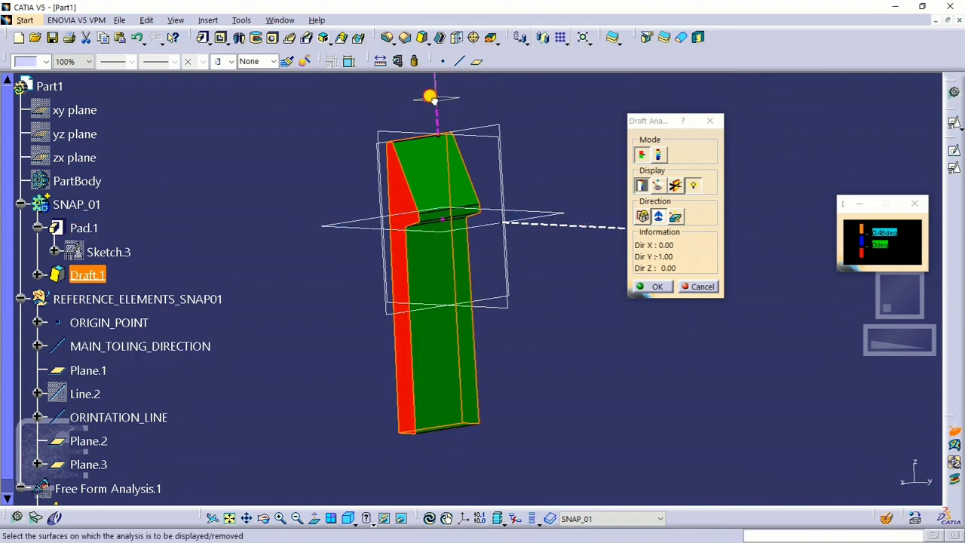
Step: Realign the analysis compass with MAIN_TOLING_DIRECTION, review the snap's faces and accept the draft analysis
click(432, 92)
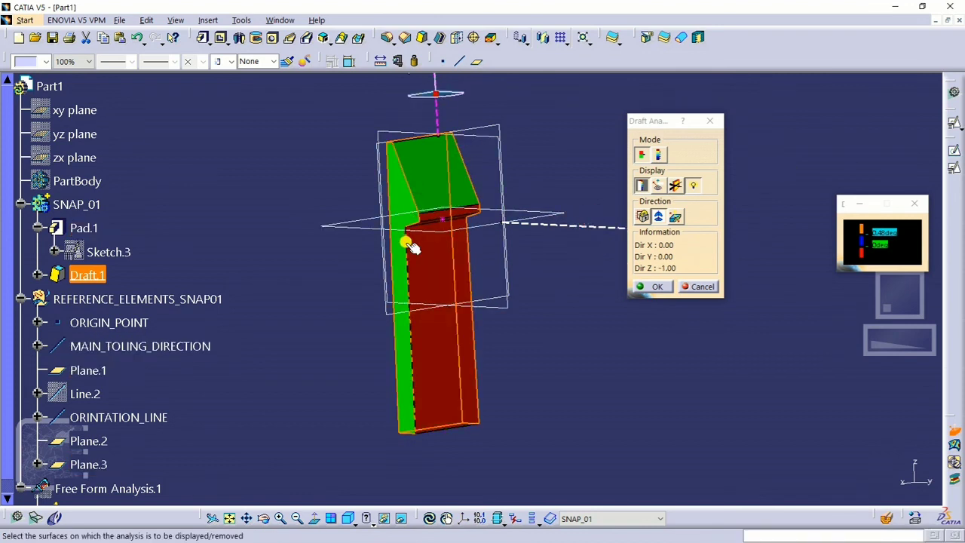
middle_drag(505, 345, 550, 291)
click(657, 287)
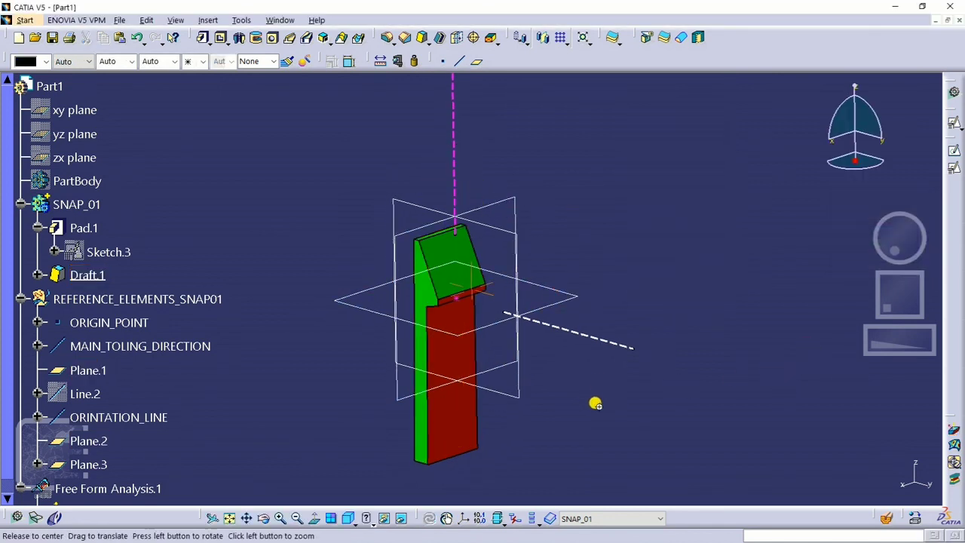
Step: Fillet the two long edges of the snap's narrow top face with a 0.5 mm radius
middle_drag(595, 400, 601, 353)
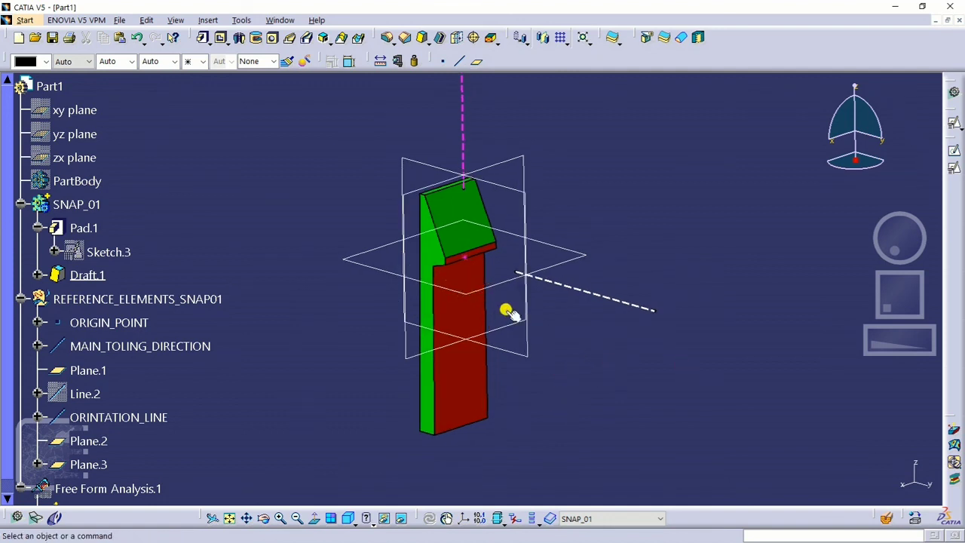
mouse_move(510, 312)
middle_down()
mouse_move(499, 319)
mouse_move(510, 372)
mouse_move(517, 312)
middle_up()
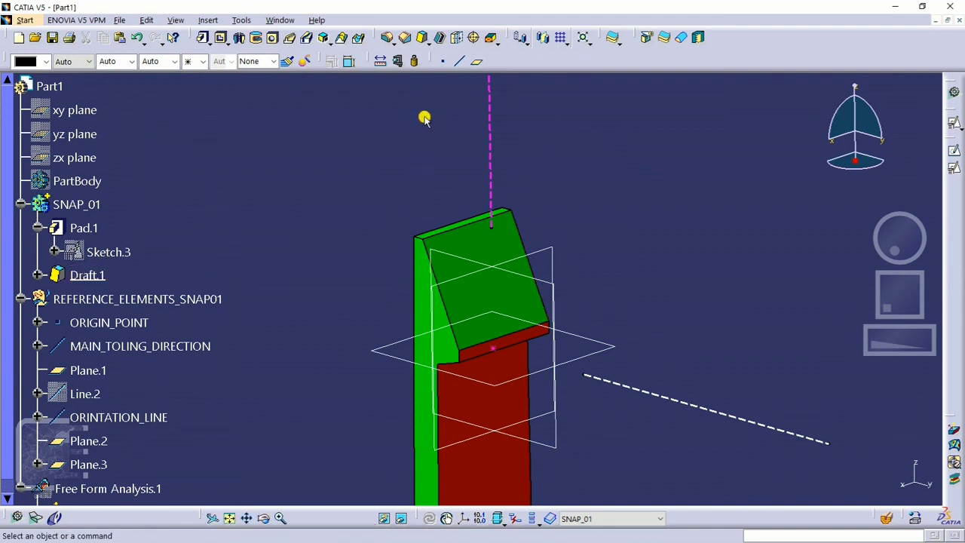
click(385, 37)
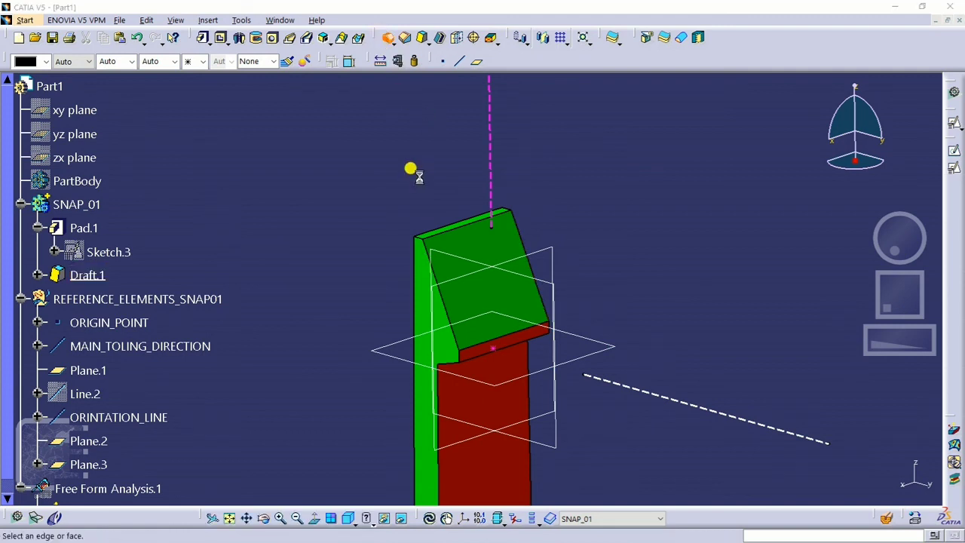
middle_drag(412, 165, 431, 110)
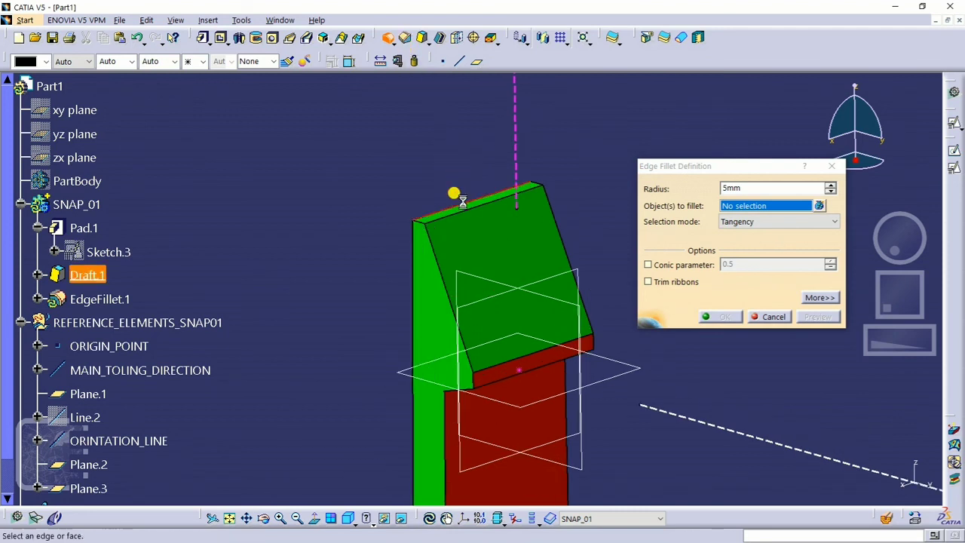
click(486, 199)
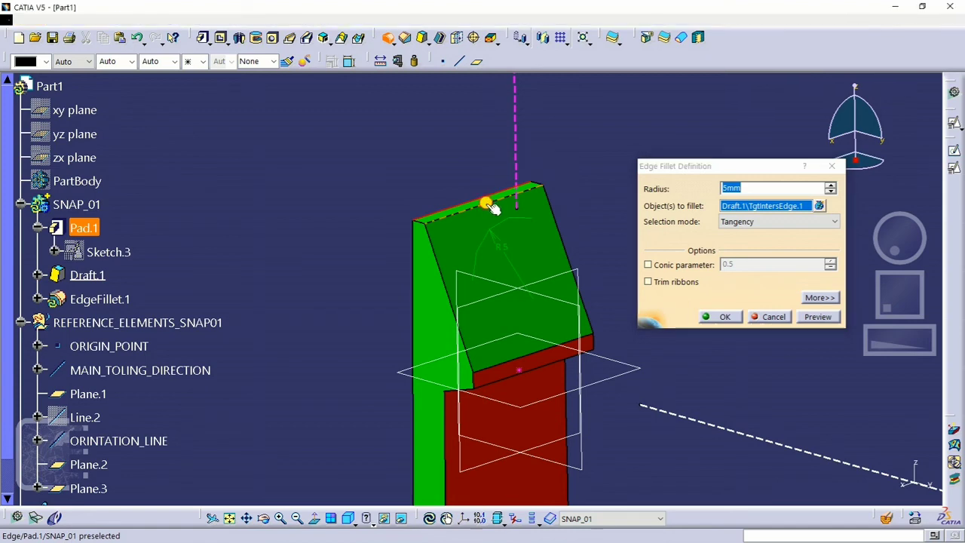
click(487, 204)
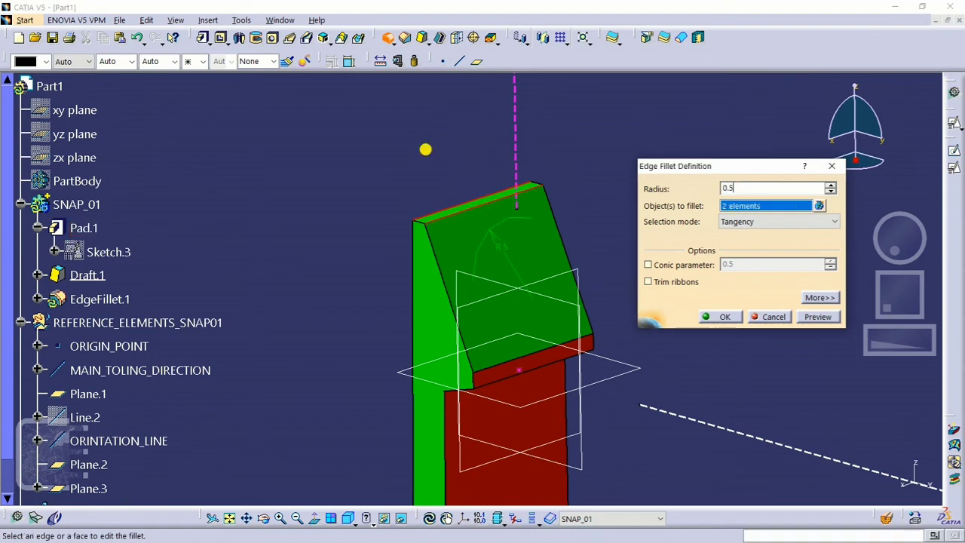
key(Return)
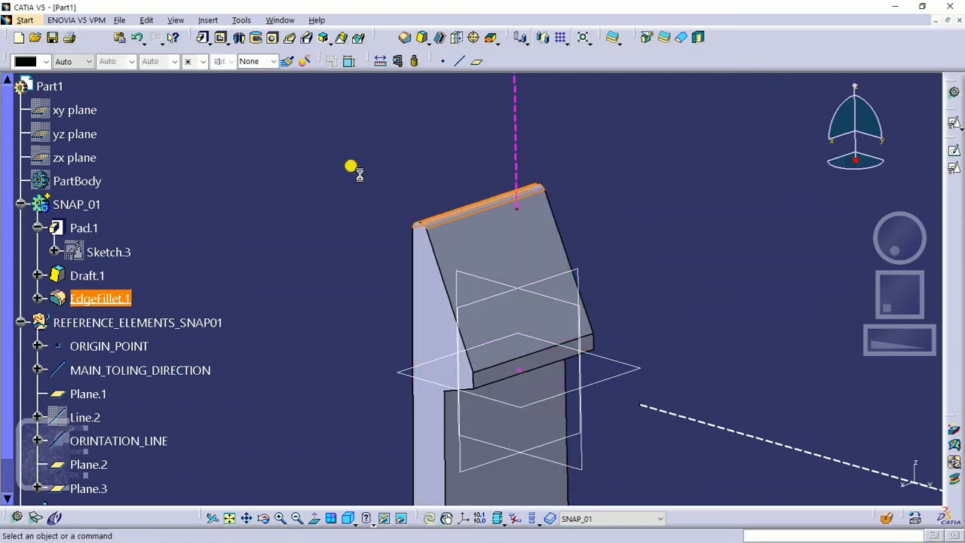
middle_drag(648, 332, 624, 299)
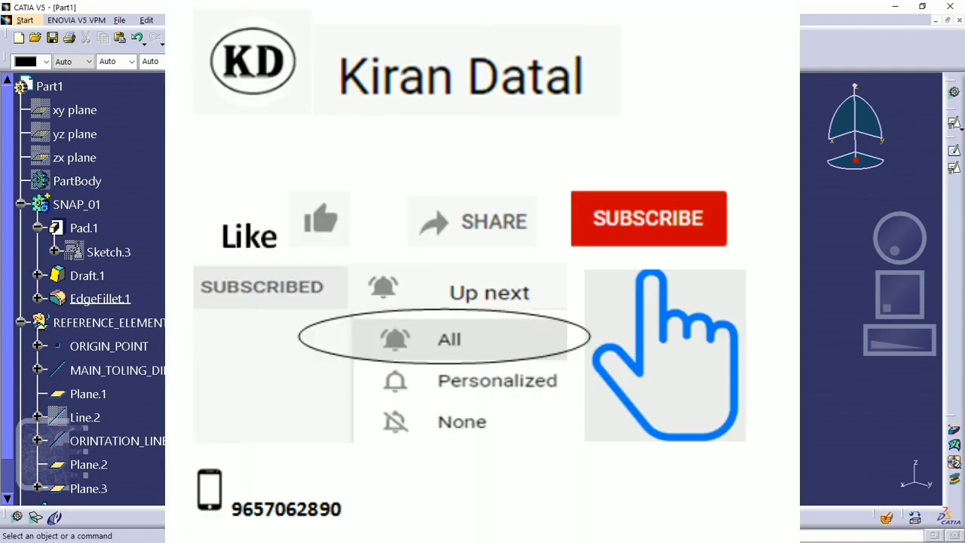